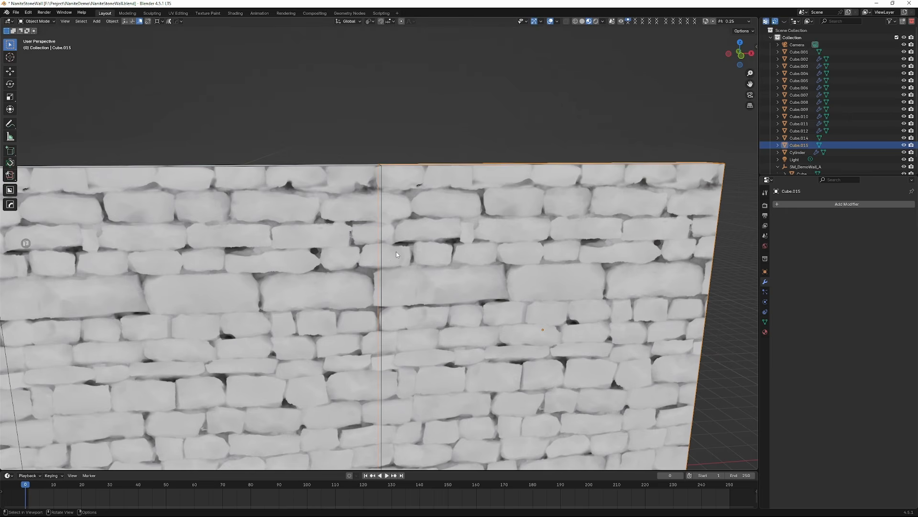
- Delete the selected duplicate section at the end of the textured stone wall
{"action": "scroll", "coordinate": [386, 256], "scroll_direction": "down", "scroll_amount": 4}
{"action": "middle_click_drag", "start_coordinate": [409, 267], "coordinate": [438, 263]}
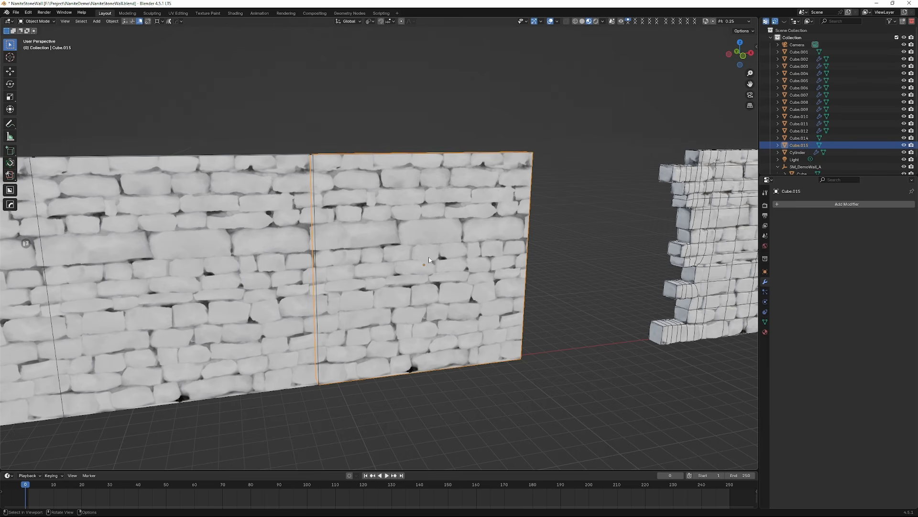
{"action": "scroll", "coordinate": [431, 261], "scroll_direction": "down", "scroll_amount": 2}
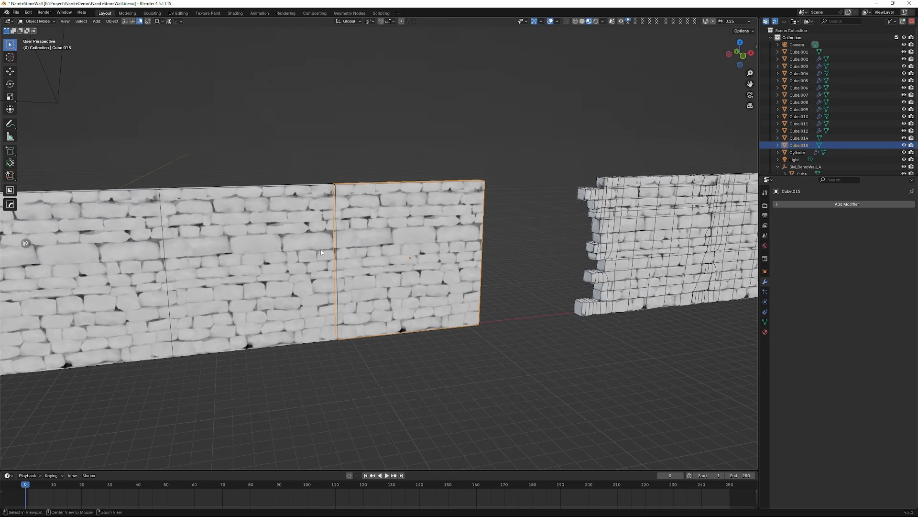
{"action": "middle_click_drag", "start_coordinate": [366, 245], "coordinate": [479, 246], "text": "shift"}
{"action": "key", "text": "Delete"}
{"action": "scroll", "coordinate": [469, 255], "scroll_direction": "down", "scroll_amount": 3}
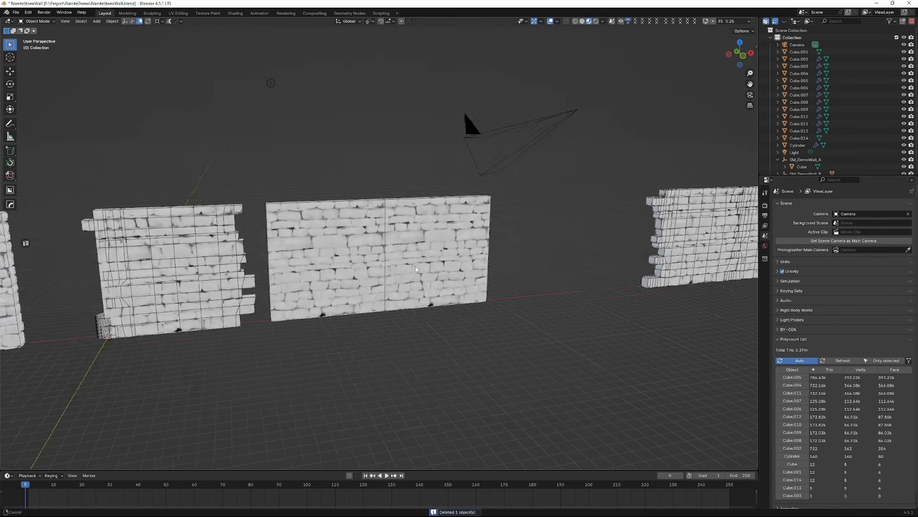
- Add a cube mesh at the world origin with a size of 3 m
{"action": "middle_click_drag", "start_coordinate": [234, 337], "coordinate": [323, 338], "text": "shift"}
{"action": "key", "text": "shift+a"}
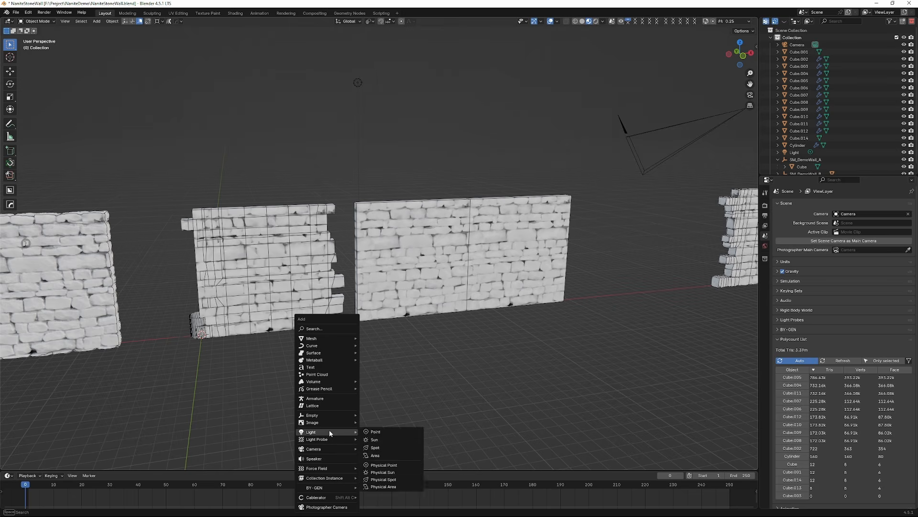
{"action": "mouse_move", "coordinate": [346, 336]}
{"action": "left_click", "coordinate": [381, 353]}
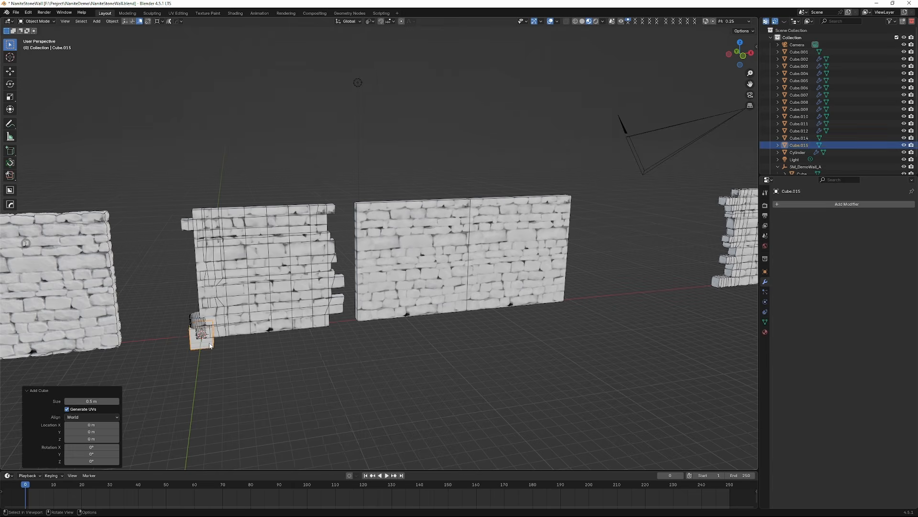
{"action": "double_click", "coordinate": [83, 401]}
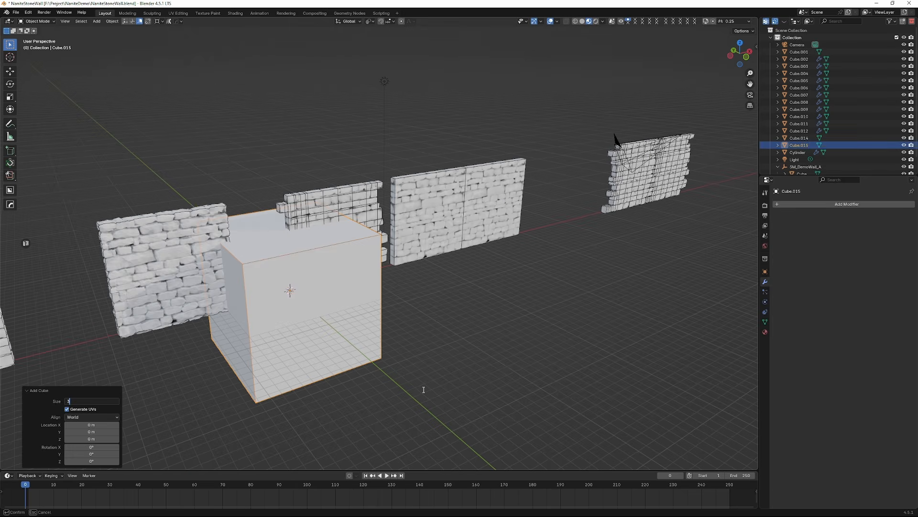
{"action": "type", "text": "3"}
{"action": "key", "text": "Return"}
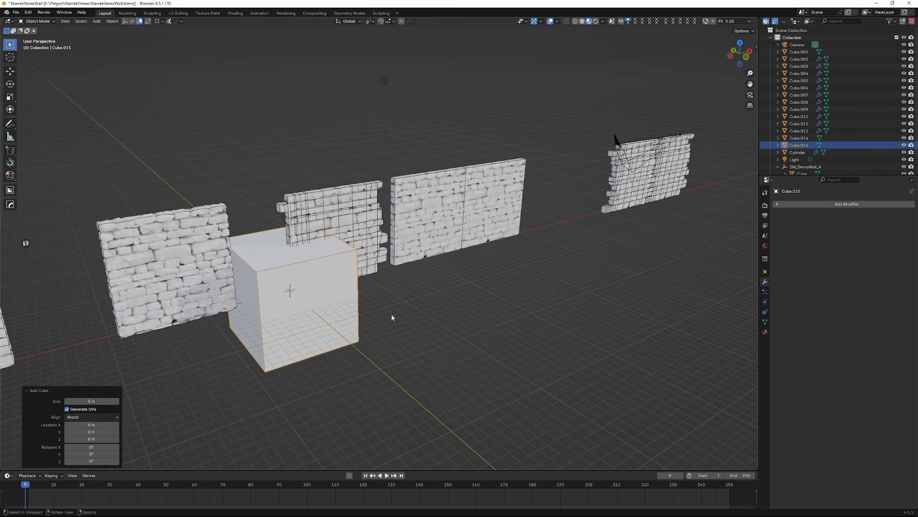
- Raise the cube 1.5 m along its local Z axis so it rests on the ground plane
{"action": "key", "text": "g"}
{"action": "key", "text": "z"}
{"action": "key", "text": "z"}
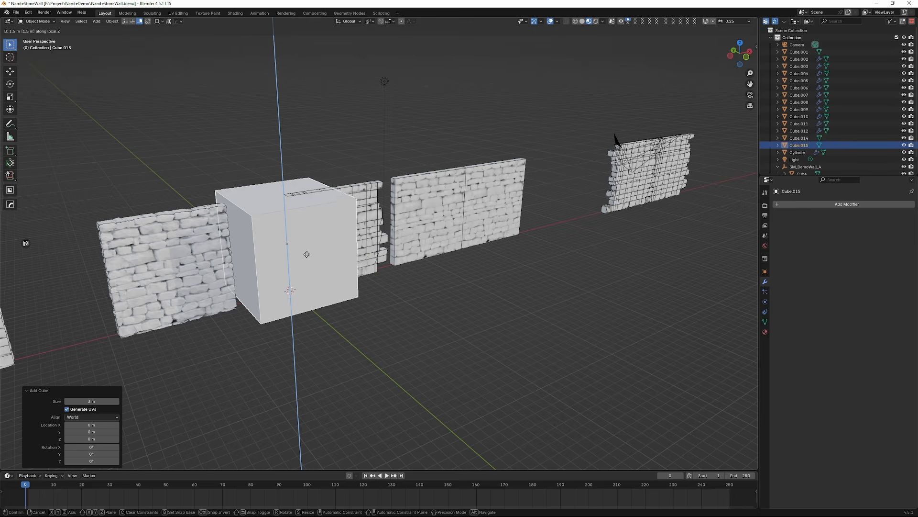
{"action": "left_click", "coordinate": [318, 251], "text": "ctrl"}
- Move the cube 11.25 m along X to the free end of the textured stone wall
{"action": "middle_click_drag", "start_coordinate": [385, 247], "coordinate": [340, 246]}
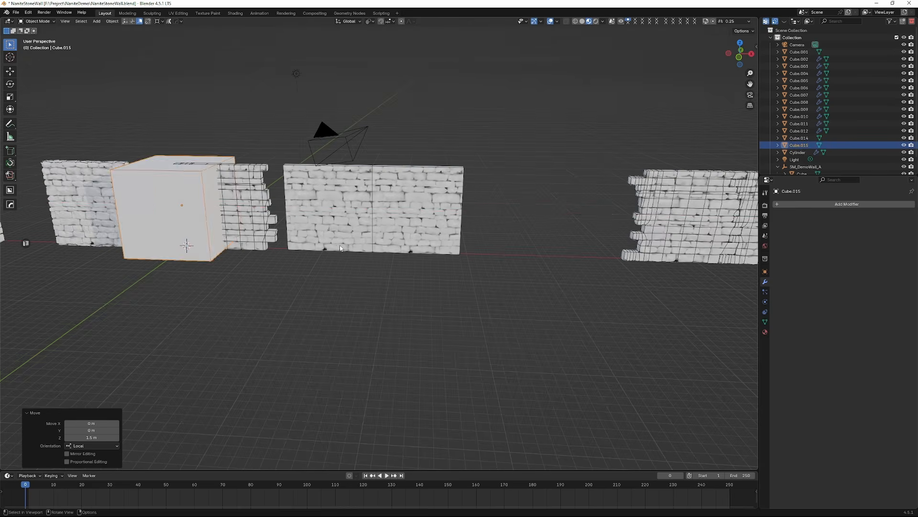
{"action": "key", "text": "g"}
{"action": "key", "text": "z"}
{"action": "key", "text": "x"}
{"action": "left_click", "coordinate": [669, 250], "text": "ctrl"}
- Scale the cube along its local Y axis by 0.25 and again by 0.5 to thin it into a wall panel
{"action": "middle_click_drag", "start_coordinate": [369, 219], "coordinate": [420, 222]}
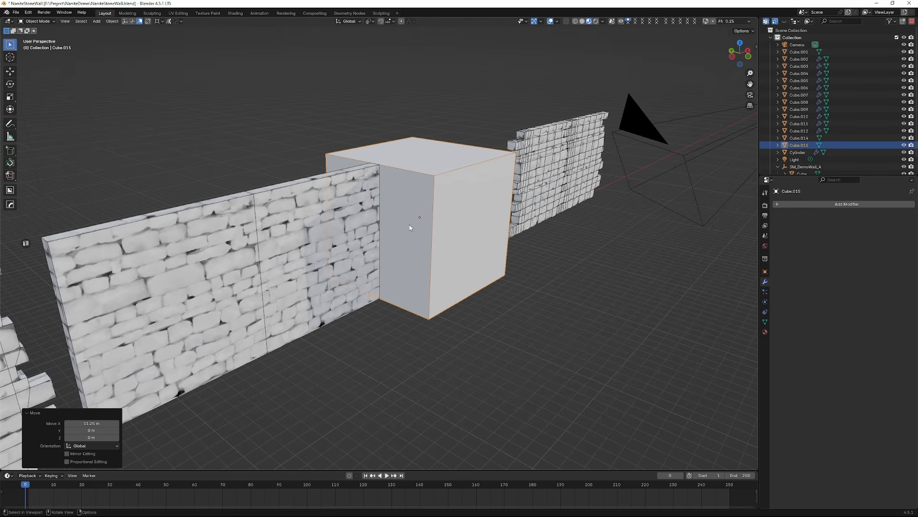
{"action": "left_click_drag", "start_coordinate": [409, 227], "coordinate": [405, 247], "text": "alt"}
{"action": "scroll", "coordinate": [373, 254], "scroll_direction": "up", "scroll_amount": 3}
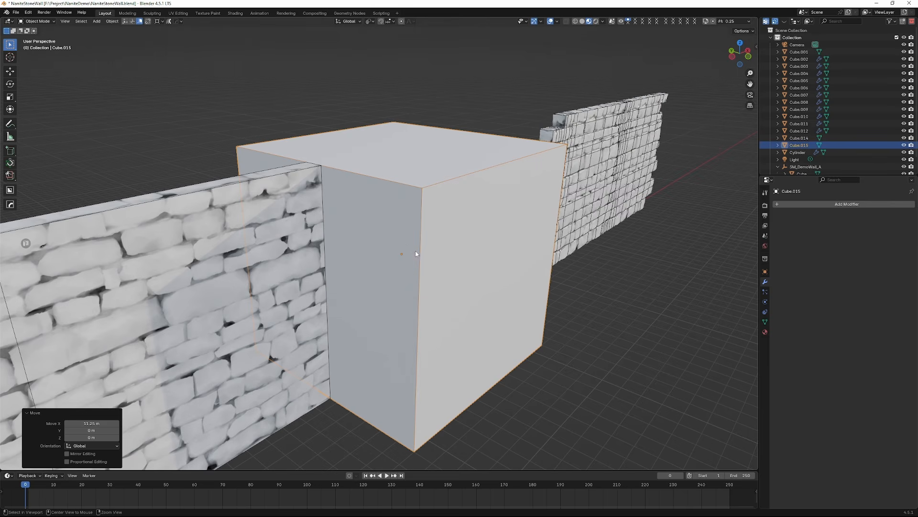
{"action": "middle_click_drag", "start_coordinate": [416, 253], "coordinate": [417, 255]}
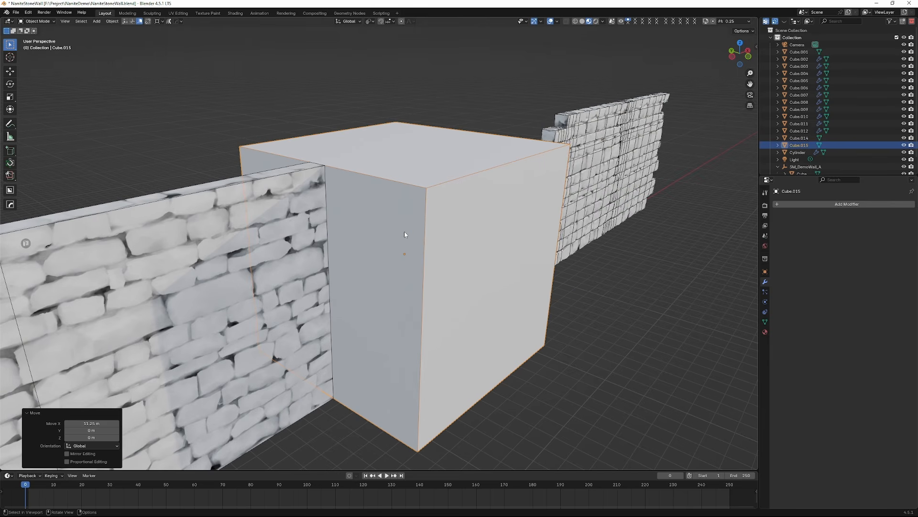
{"action": "key", "text": "s"}
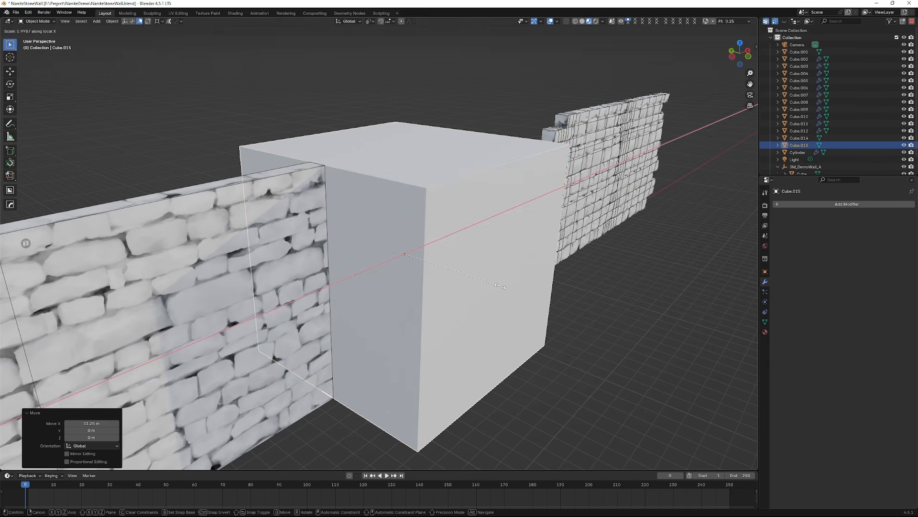
{"action": "key", "text": "y"}
{"action": "key", "text": "y"}
{"action": "type", "text": "0.25"}
{"action": "key", "text": "Return"}
{"action": "type", "text": "sx0.5"}
{"action": "key", "text": "Return"}
{"action": "key", "text": "ctrl+z"}
{"action": "type", "text": "sy0.5"}
{"action": "key", "text": "Return"}
- In face editing, shift the panel's large faces along Y to match the neighbouring wall's thickness
{"action": "key", "text": "Tab"}
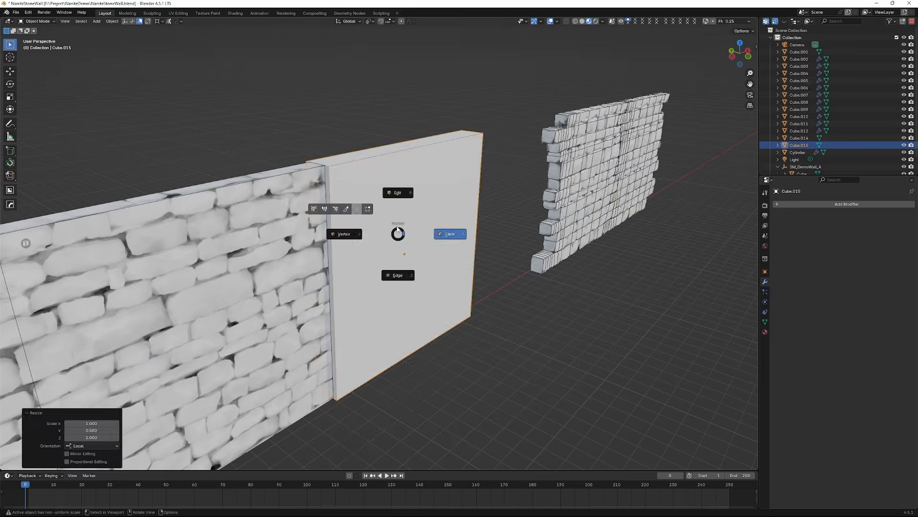
{"action": "middle_click_drag", "start_coordinate": [405, 232], "coordinate": [421, 241]}
{"action": "key", "text": "g"}
{"action": "key", "text": "x"}
{"action": "key", "text": "y"}
{"action": "left_click", "coordinate": [426, 210]}
{"action": "left_click", "coordinate": [452, 201]}
{"action": "key", "text": "g"}
{"action": "key", "text": "y"}
{"action": "middle_click_drag", "start_coordinate": [363, 206], "coordinate": [357, 171]}
{"action": "left_click", "coordinate": [455, 199]}
{"action": "key", "text": "Tab"}
{"action": "left_click_drag", "start_coordinate": [356, 168], "coordinate": [342, 152], "text": "alt"}
{"action": "middle_click_drag", "start_coordinate": [323, 225], "coordinate": [386, 241], "text": "alt"}
{"action": "right_click_drag", "start_coordinate": [385, 241], "coordinate": [382, 278], "text": "alt"}
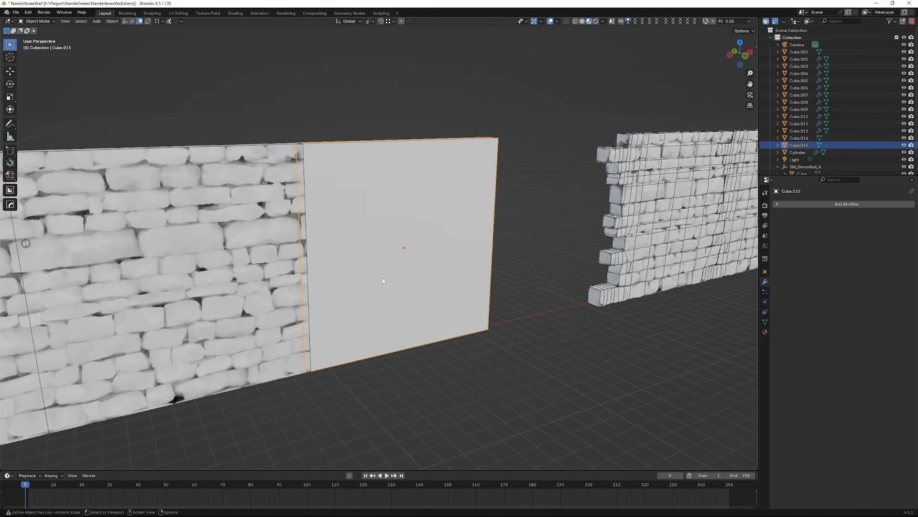
- Apply all transforms to the panel and assign the StoneWall material to it
{"action": "key", "text": "ctrl+a"}
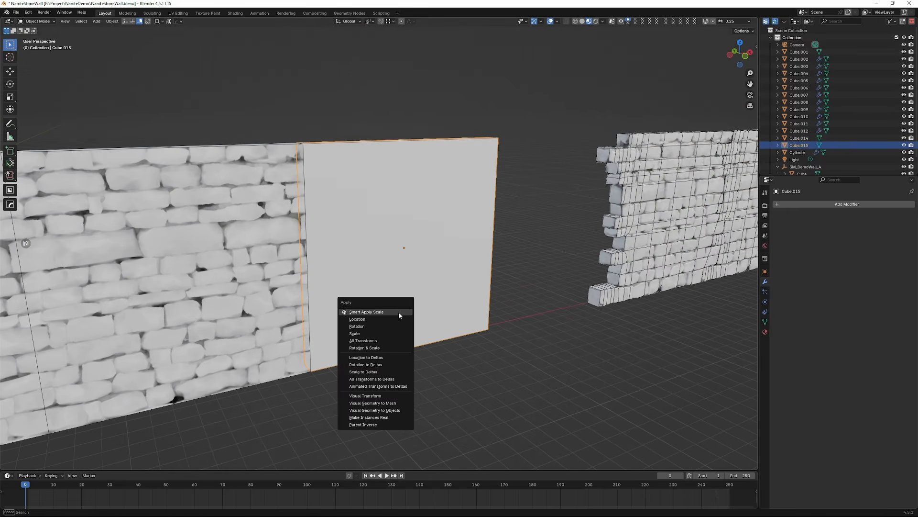
{"action": "left_click", "coordinate": [369, 341]}
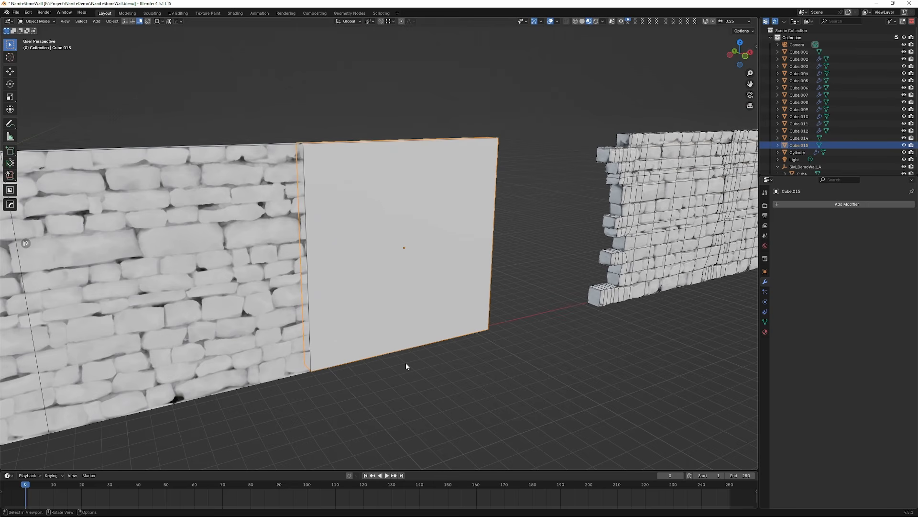
{"action": "key", "text": "alt+m"}
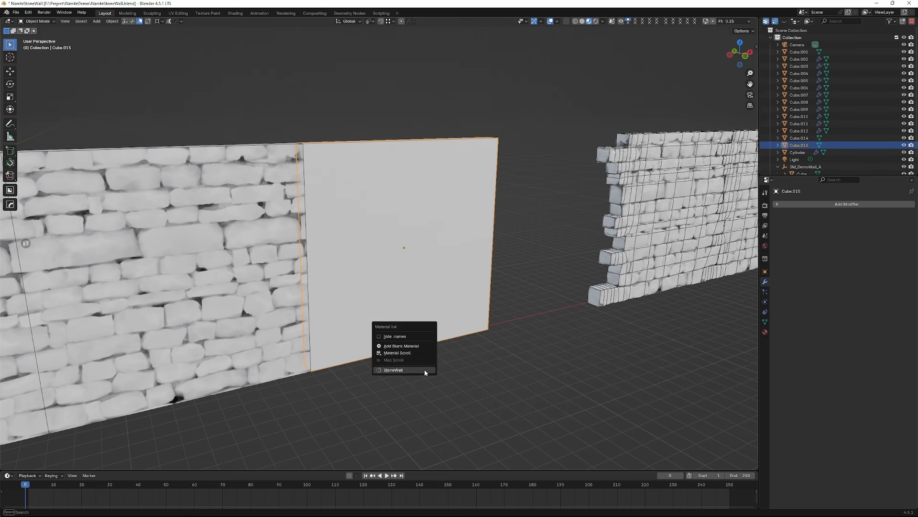
{"action": "left_click", "coordinate": [401, 369]}
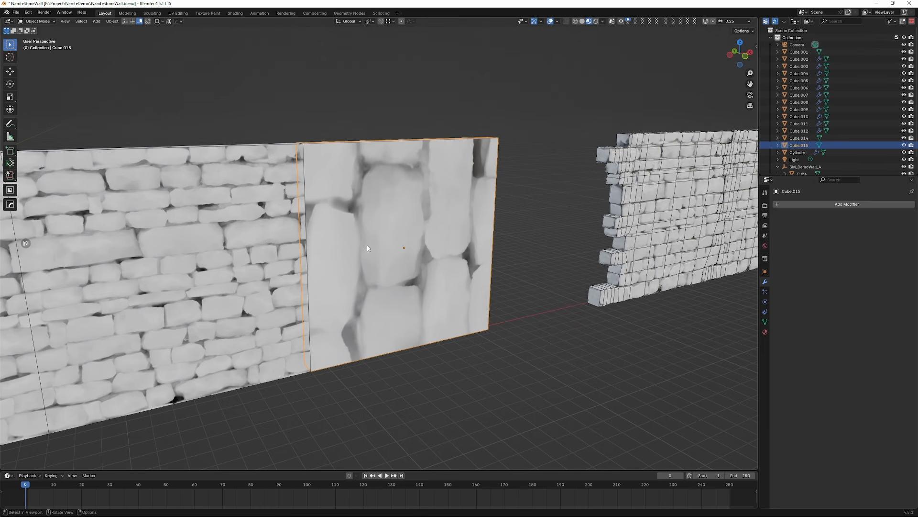
- Show the UV editor beside the model and unwrap all faces of the panel with Cube Projection
{"action": "key", "text": "Tab"}
{"action": "left_click", "coordinate": [418, 244]}
{"action": "key", "text": "shift+t"}
{"action": "key", "text": "a"}
{"action": "key", "text": "u"}
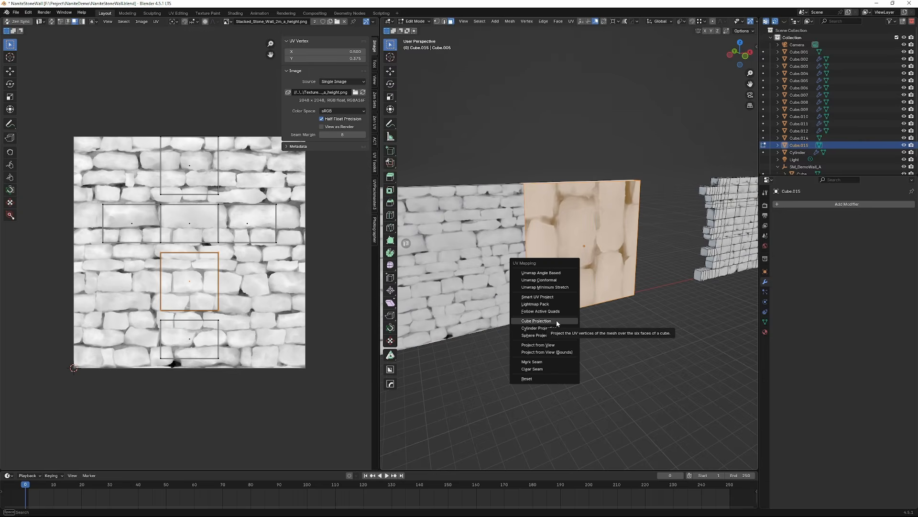
{"action": "left_click", "coordinate": [556, 320]}
{"action": "scroll", "coordinate": [670, 283], "scroll_direction": "up", "scroll_amount": 3}
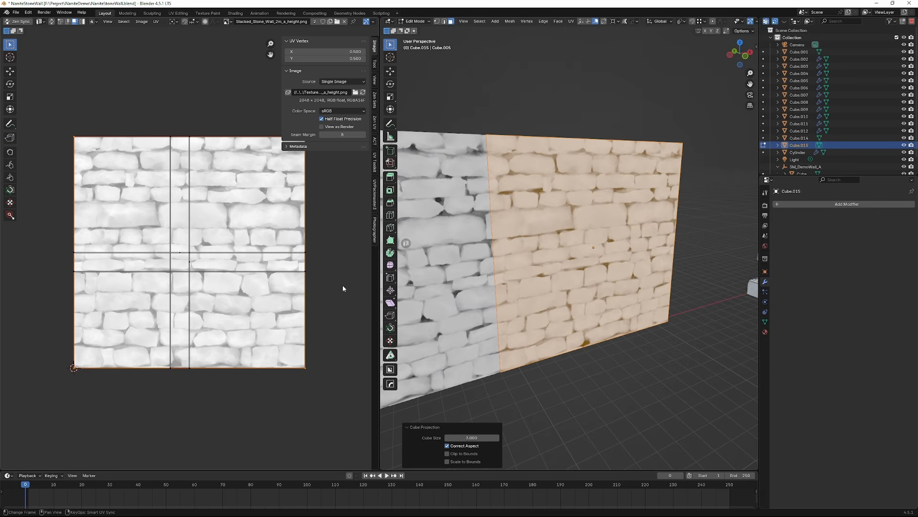
{"action": "middle_click_drag", "start_coordinate": [478, 250], "coordinate": [531, 225]}
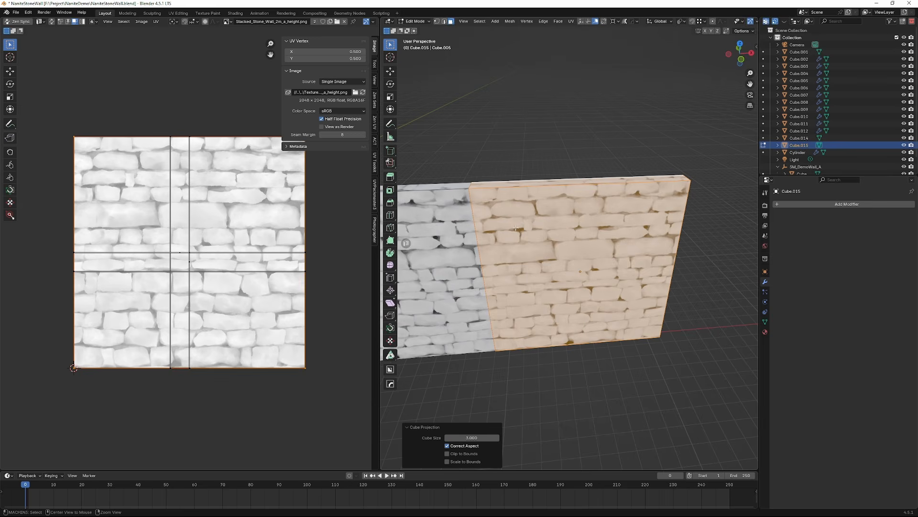
{"action": "left_click_drag", "start_coordinate": [515, 228], "coordinate": [549, 218], "text": "alt"}
{"action": "right_click_drag", "start_coordinate": [549, 219], "coordinate": [558, 206], "text": "alt"}
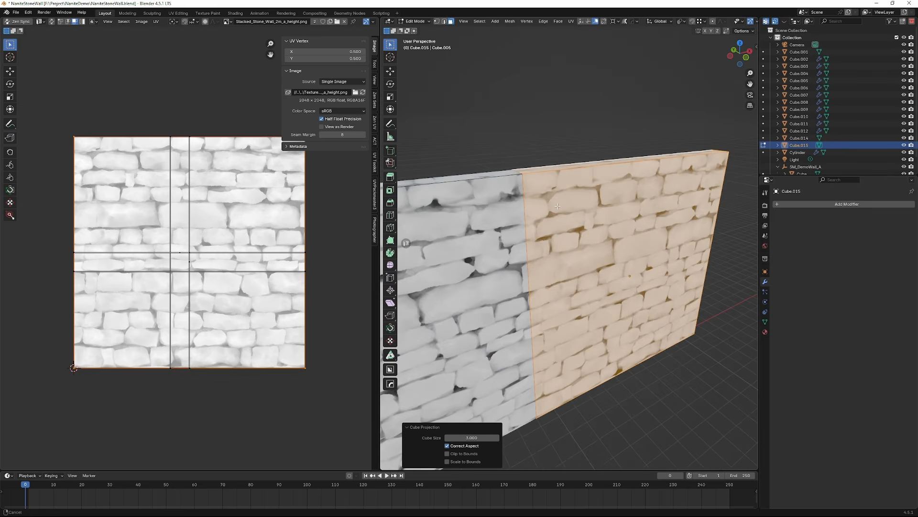
{"action": "middle_click_drag", "start_coordinate": [558, 206], "coordinate": [562, 224]}
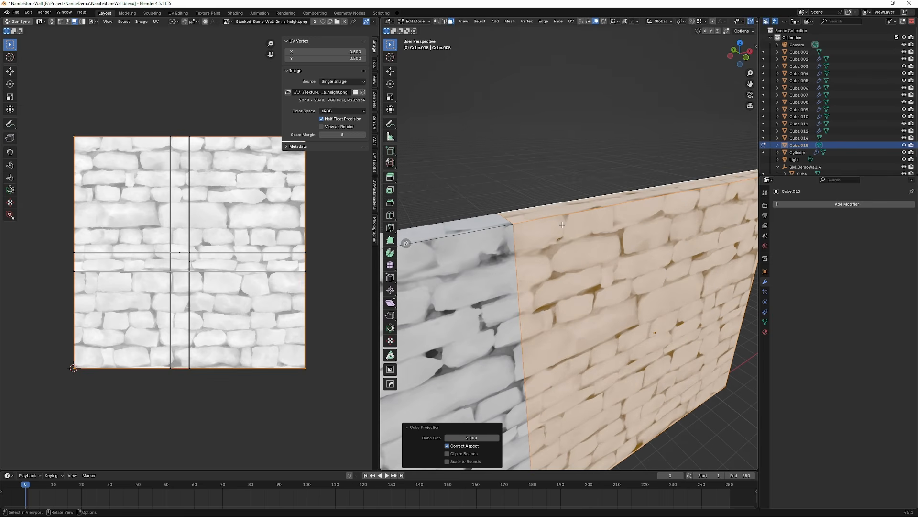
- Give the panel the displaced wall block's Subdivision, Displace and Weighted Normal modifiers, sharpen it, and set the viewport subdivision level to 6
{"action": "key", "text": "Tab"}
{"action": "left_click", "coordinate": [553, 197]}
{"action": "scroll", "coordinate": [562, 227], "scroll_direction": "down", "scroll_amount": 5}
{"action": "middle_click_drag", "start_coordinate": [565, 247], "coordinate": [712, 219], "text": "shift"}
{"action": "scroll", "coordinate": [713, 219], "scroll_direction": "down", "scroll_amount": 3}
{"action": "middle_click_drag", "start_coordinate": [471, 284], "coordinate": [702, 216], "text": "shift"}
{"action": "scroll", "coordinate": [595, 242], "scroll_direction": "down", "scroll_amount": 4}
{"action": "left_click", "coordinate": [597, 234]}
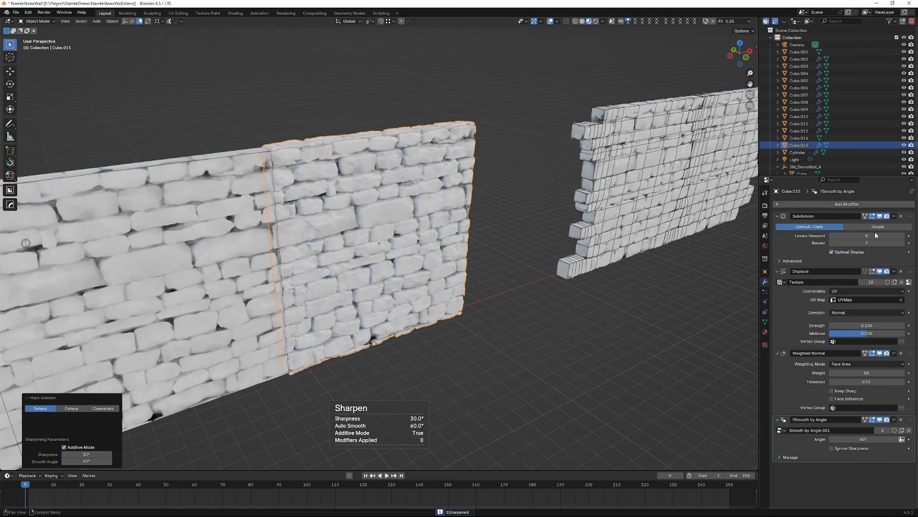
{"action": "double_click", "coordinate": [875, 236]}
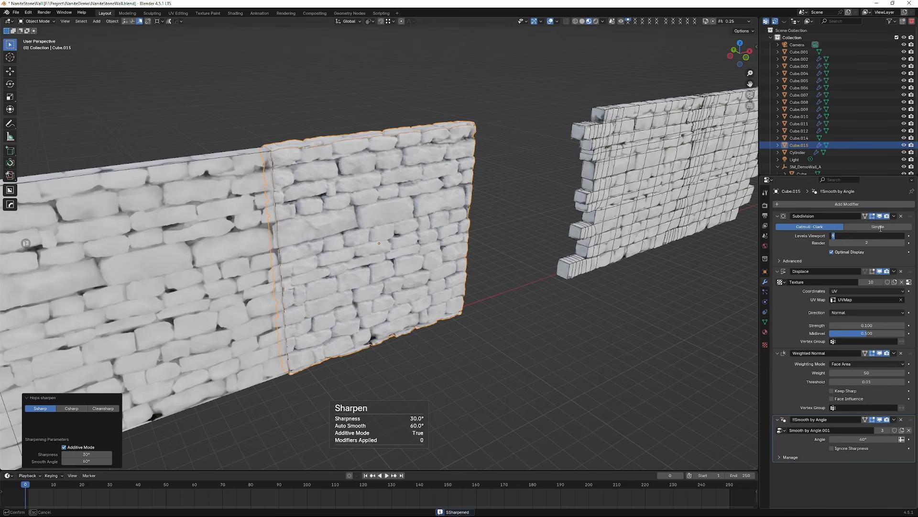
{"action": "key", "text": "Return"}
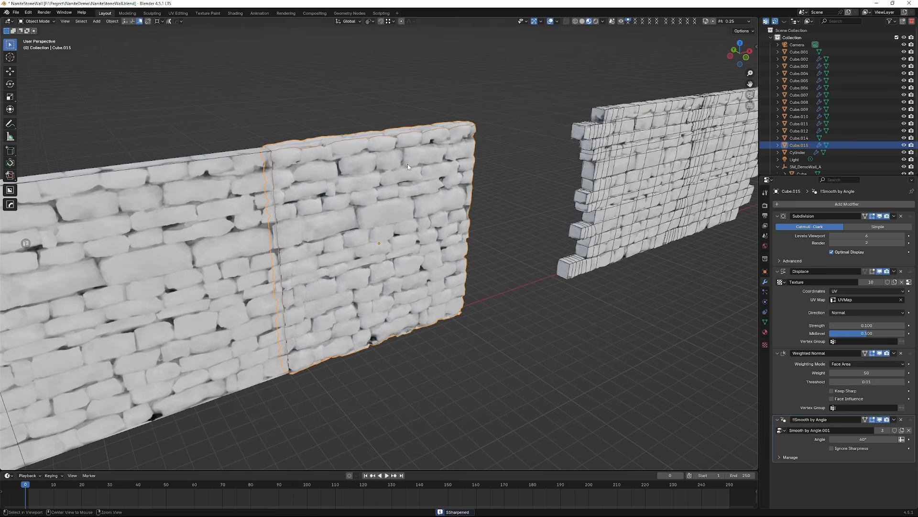
- Examine the displaced panel's top edge and the corner seam where it meets the neighbouring wall section
{"action": "scroll", "coordinate": [395, 191], "scroll_direction": "up", "scroll_amount": 3}
{"action": "scroll", "coordinate": [395, 189], "scroll_direction": "up", "scroll_amount": 1}
{"action": "left_click_drag", "start_coordinate": [365, 145], "coordinate": [353, 148], "text": "alt"}
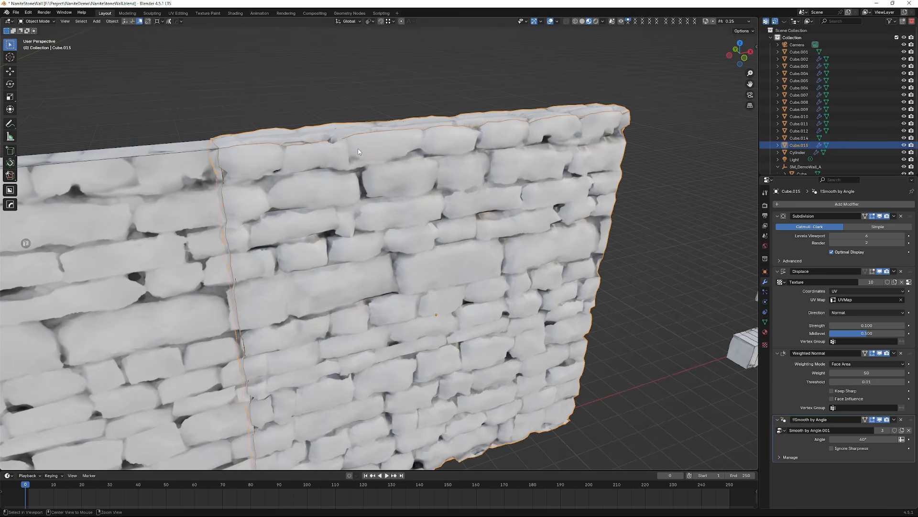
{"action": "middle_click_drag", "start_coordinate": [353, 148], "coordinate": [402, 197], "text": "alt"}
{"action": "scroll", "coordinate": [402, 196], "scroll_direction": "up", "scroll_amount": 3}
{"action": "left_click_drag", "start_coordinate": [378, 187], "coordinate": [370, 230], "text": "alt"}
{"action": "scroll", "coordinate": [352, 185], "scroll_direction": "up", "scroll_amount": 5}
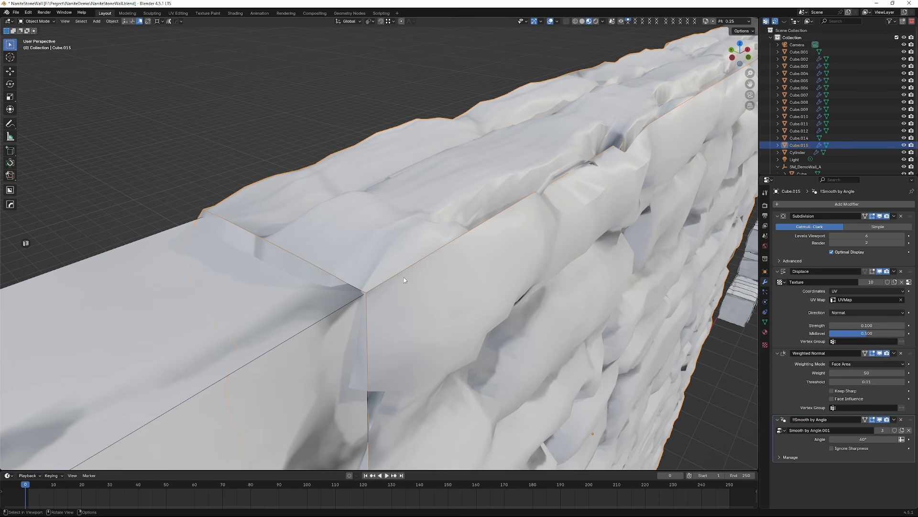
{"action": "scroll", "coordinate": [406, 253], "scroll_direction": "down", "scroll_amount": 8}
{"action": "left_click_drag", "start_coordinate": [407, 254], "coordinate": [371, 230], "text": "alt"}
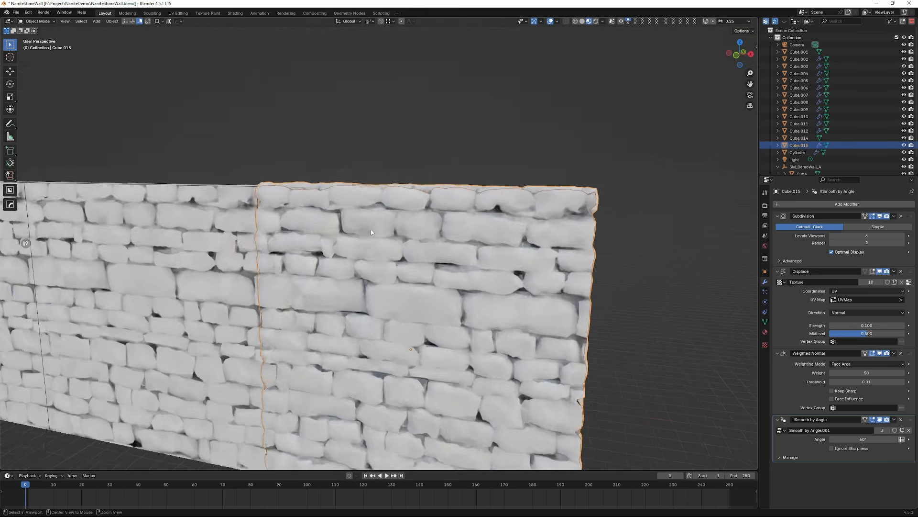
- Select the panel's front face in face editing and pin its UVs in the UV editor
{"action": "mouse_move", "coordinate": [371, 232]}
{"action": "middle_mouse_down", "text": "alt"}
{"action": "mouse_move", "coordinate": [346, 249]}
{"action": "mouse_move", "coordinate": [360, 244]}
{"action": "middle_mouse_up", "text": "alt"}
{"action": "key", "text": "ctrl+Tab"}
{"action": "left_click", "coordinate": [444, 224]}
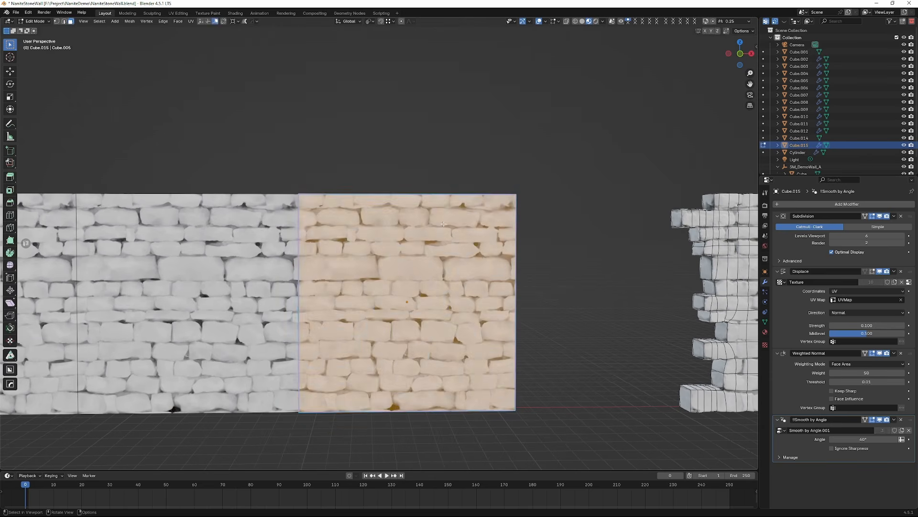
{"action": "key", "text": "shift+u"}
{"action": "scroll", "coordinate": [197, 271], "scroll_direction": "down", "scroll_amount": 8}
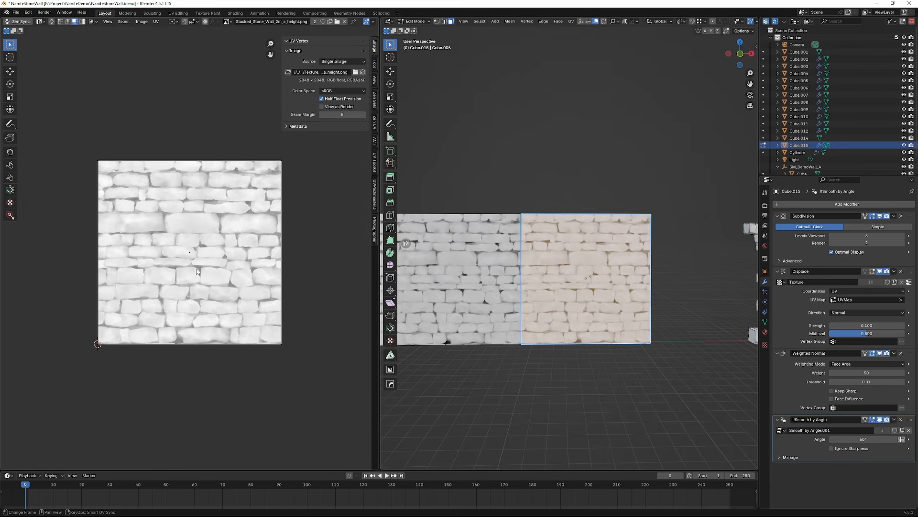
{"action": "key", "text": "p"}
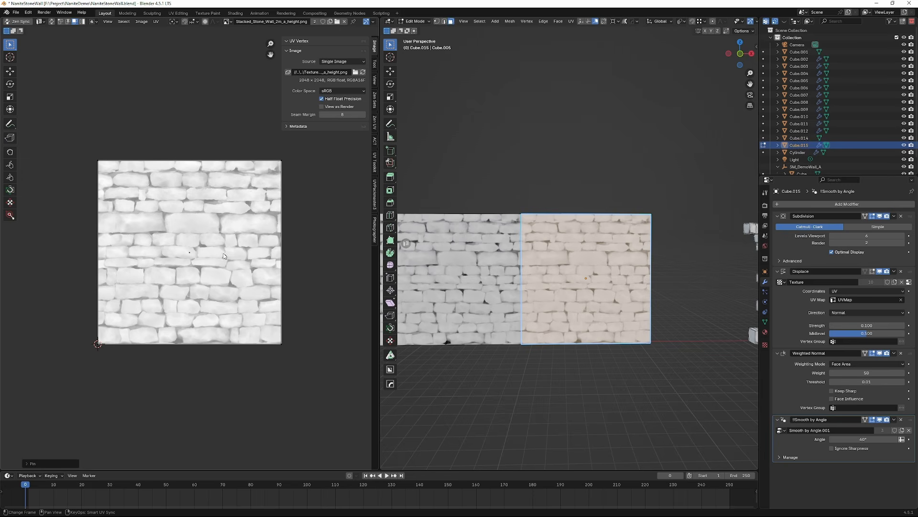
{"action": "left_click", "coordinate": [37, 462]}
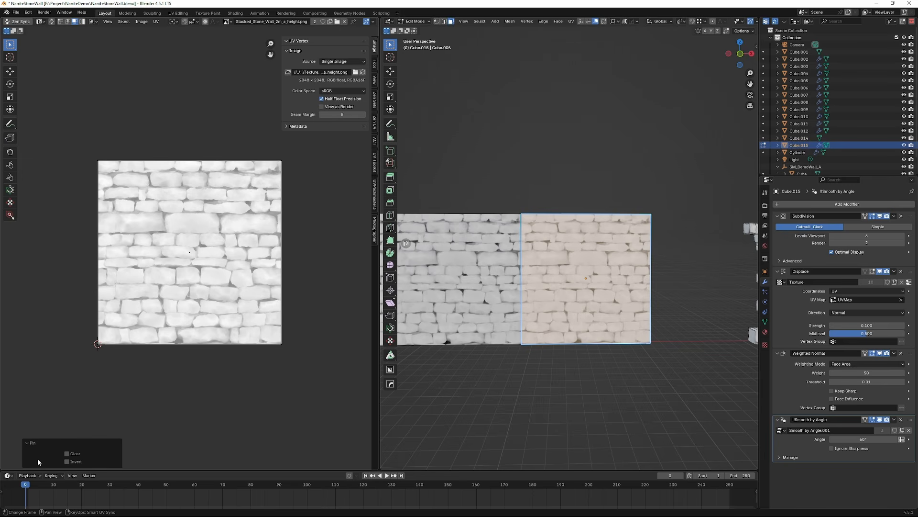
- Select the large face on the panel's back side and pin its UVs
{"action": "middle_click_drag", "start_coordinate": [560, 359], "coordinate": [513, 253]}
{"action": "scroll", "coordinate": [520, 248], "scroll_direction": "up", "scroll_amount": 2}
{"action": "left_click", "coordinate": [519, 248]}
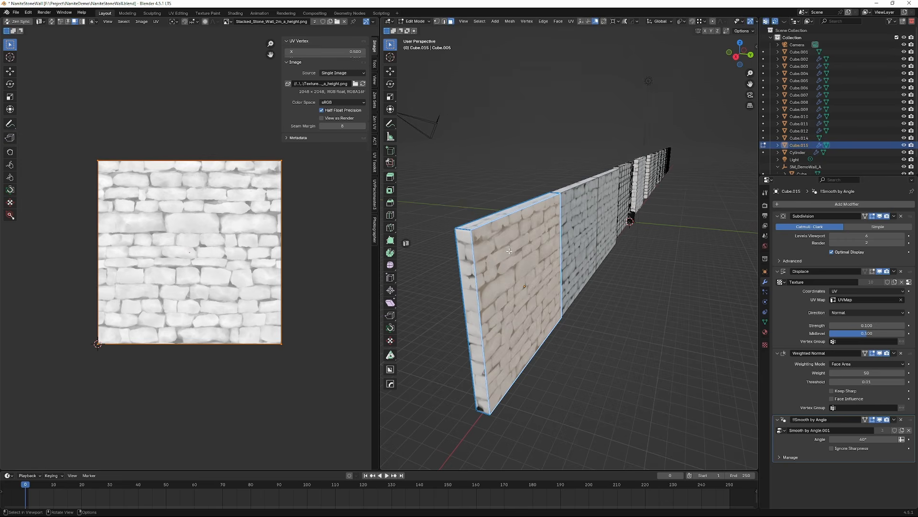
{"action": "key", "text": "p"}
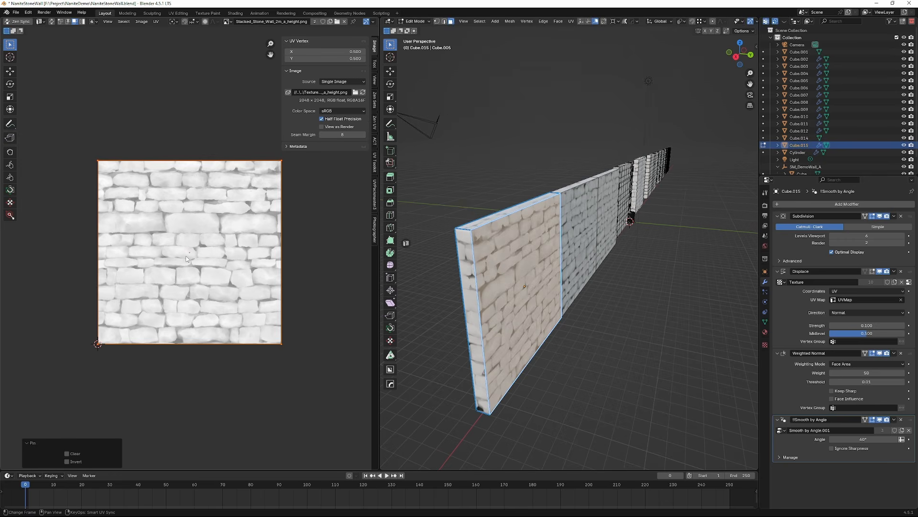
- In edge editing, select the short edges across the panel's thickness at its corners and mark them as seams
{"action": "middle_click_drag", "start_coordinate": [484, 244], "coordinate": [531, 244]}
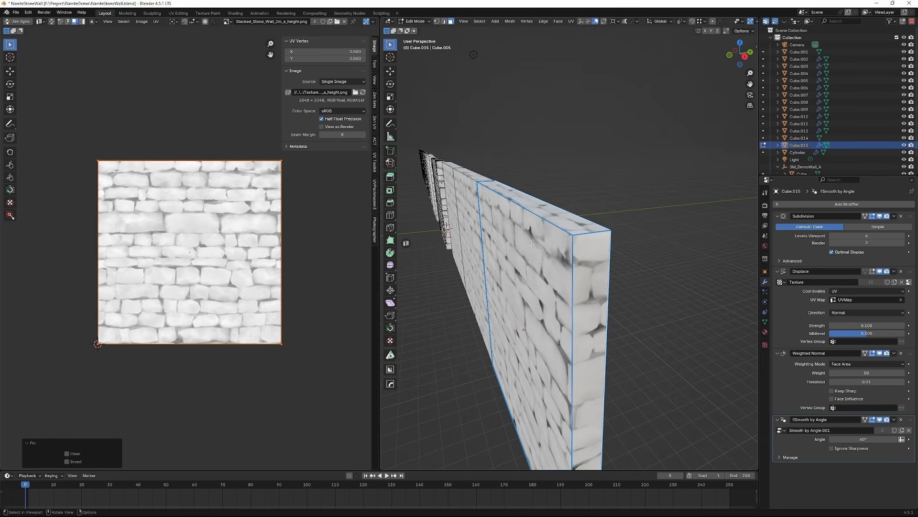
{"action": "scroll", "coordinate": [609, 228], "scroll_direction": "up", "scroll_amount": 1}
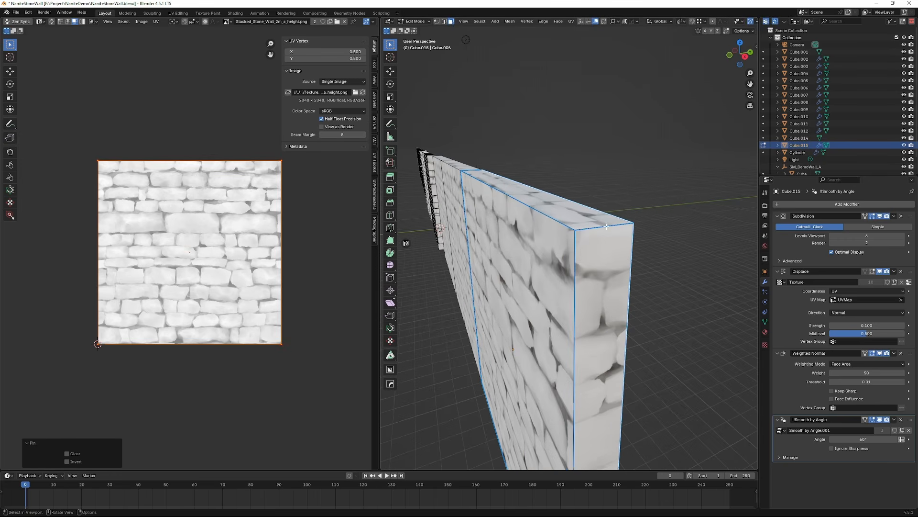
{"action": "scroll", "coordinate": [542, 230], "scroll_direction": "down", "scroll_amount": 1}
{"action": "left_click", "coordinate": [543, 234]}
{"action": "scroll", "coordinate": [550, 238], "scroll_direction": "down", "scroll_amount": 1}
{"action": "middle_click_drag", "start_coordinate": [565, 239], "coordinate": [563, 248]}
{"action": "key", "text": "Tab"}
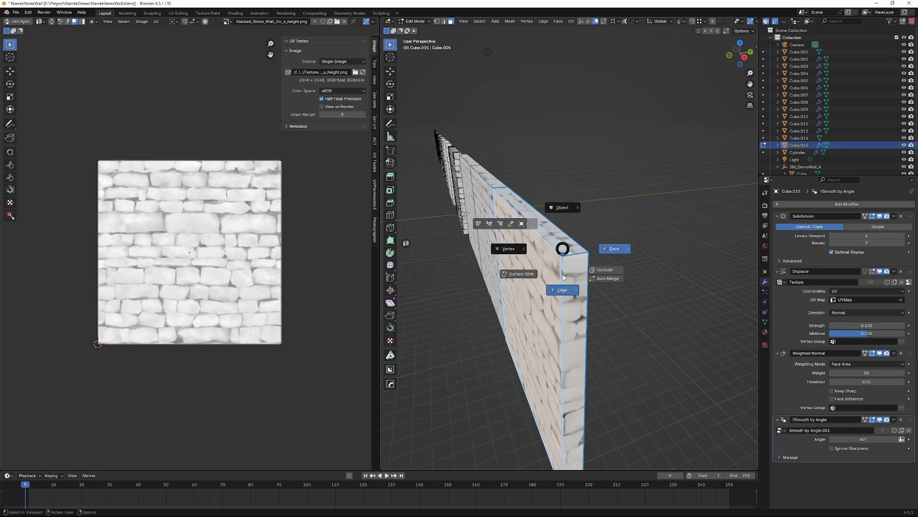
{"action": "left_click", "coordinate": [563, 275]}
{"action": "left_click", "coordinate": [541, 236], "text": "shift"}
{"action": "left_click", "coordinate": [576, 254], "text": "shift"}
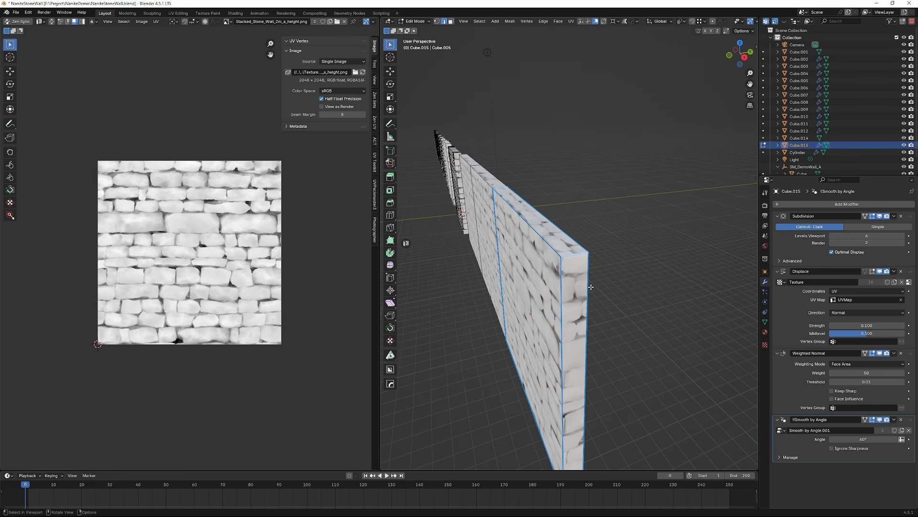
{"action": "middle_click_drag", "start_coordinate": [592, 284], "coordinate": [595, 207]}
{"action": "left_click", "coordinate": [596, 308], "text": "shift"}
{"action": "middle_click_drag", "start_coordinate": [598, 306], "coordinate": [669, 292]}
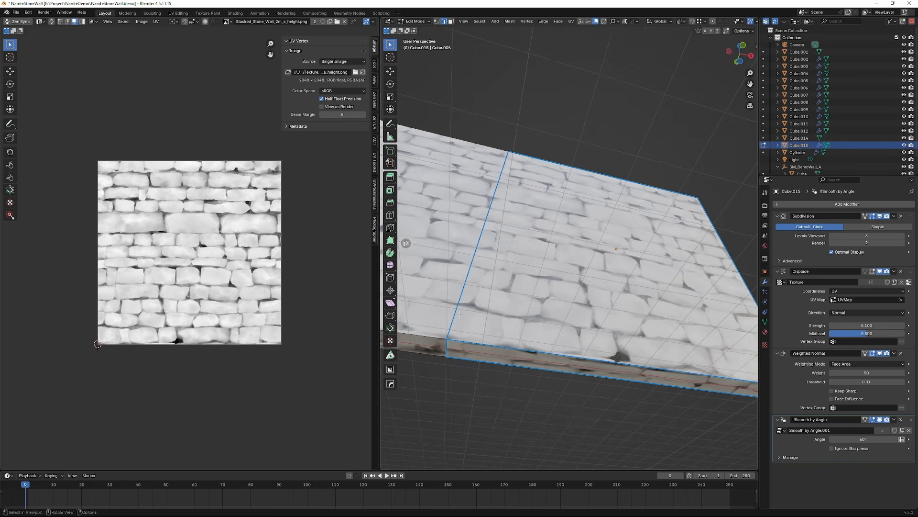
{"action": "left_click", "coordinate": [447, 349], "text": "shift"}
{"action": "middle_click_drag", "start_coordinate": [528, 268], "coordinate": [552, 260]}
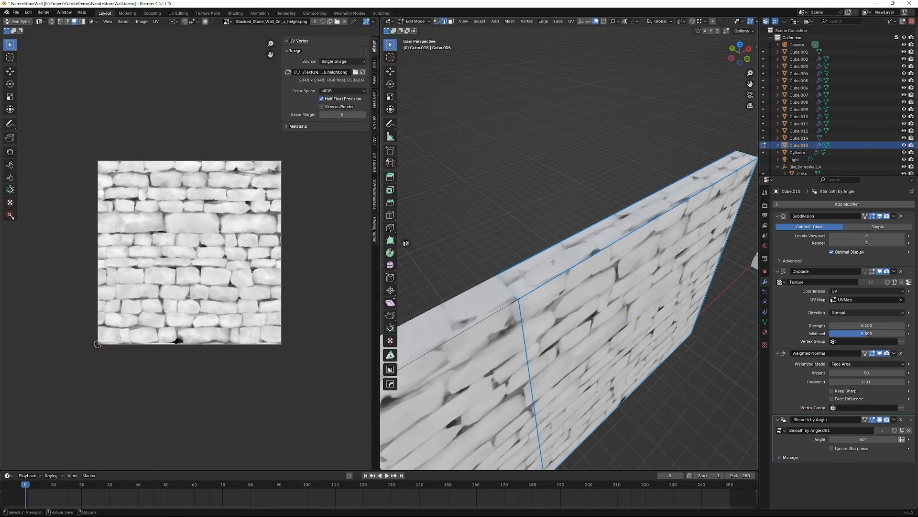
{"action": "key", "text": "u"}
{"action": "left_click", "coordinate": [518, 302]}
{"action": "middle_click_drag", "start_coordinate": [519, 302], "coordinate": [549, 258]}
{"action": "middle_click_drag", "start_coordinate": [606, 269], "coordinate": [561, 297]}
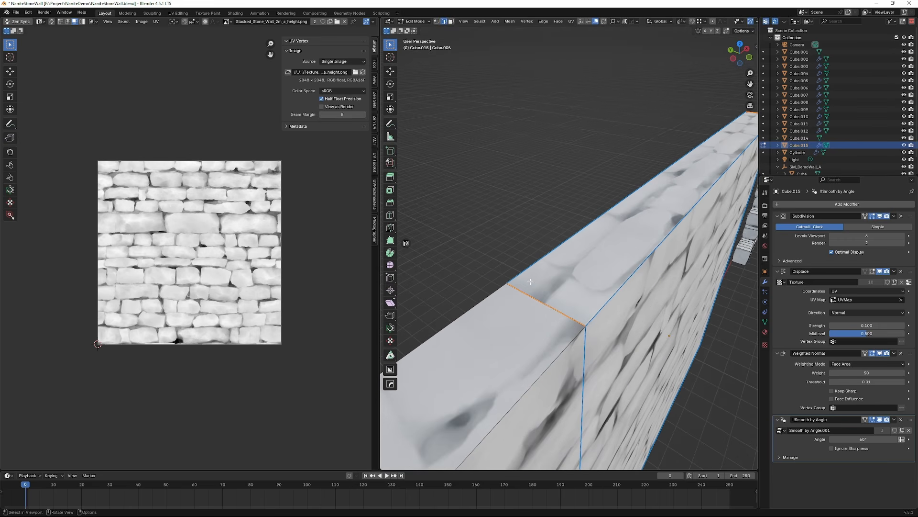
- Add one centred loop cut around the panel's thin sides and bevel it into two parallel edge loops
{"action": "key", "text": "ctrl+r"}
{"action": "left_click", "coordinate": [545, 297]}
{"action": "right_click", "coordinate": [552, 294]}
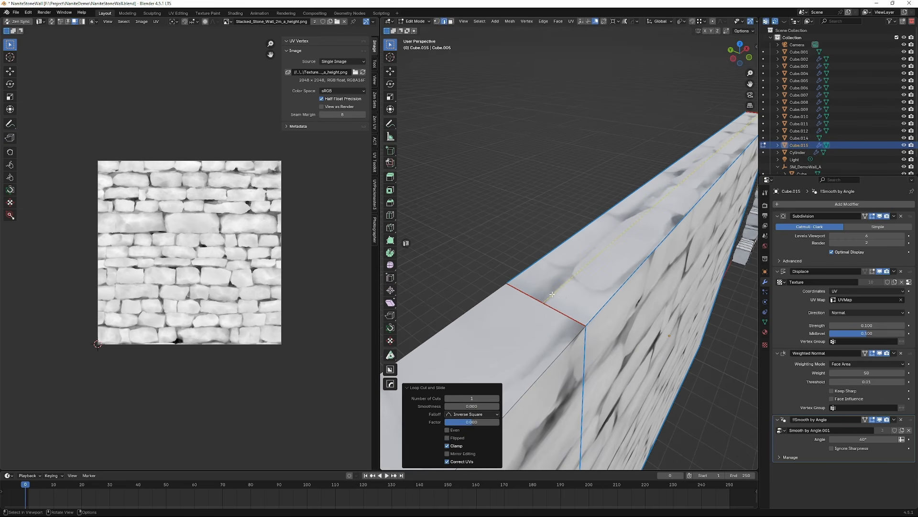
{"action": "key", "text": "ctrl+b"}
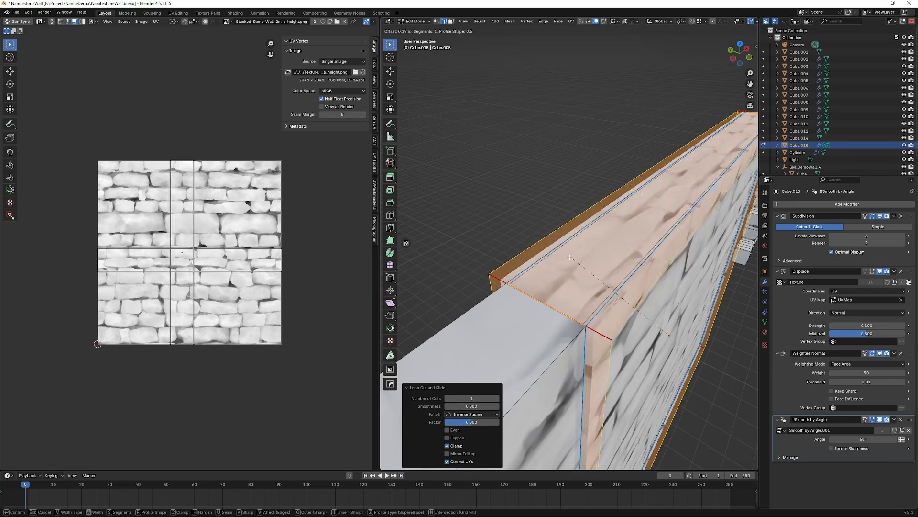
{"action": "left_click", "coordinate": [576, 271]}
- Select the two long edge loops running around the panel's thin sides and mark them as seams
{"action": "key", "text": "l"}
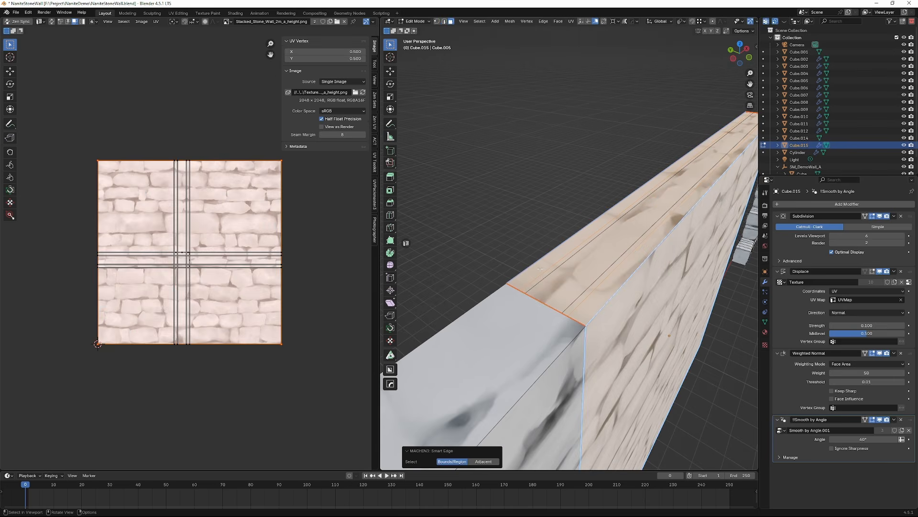
{"action": "left_click", "coordinate": [539, 275]}
{"action": "key", "text": "Tab"}
{"action": "left_click", "coordinate": [538, 313]}
{"action": "left_click", "coordinate": [553, 266]}
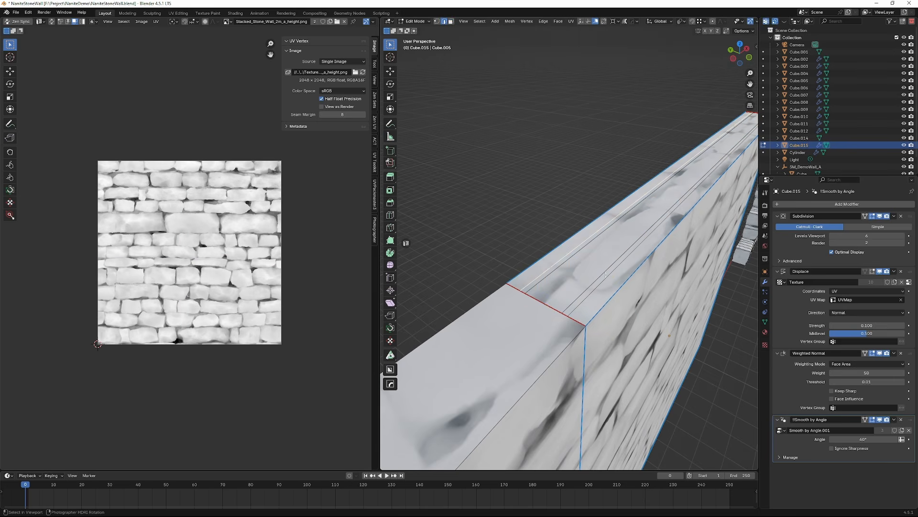
{"action": "left_click", "coordinate": [605, 274], "text": "shift"}
{"action": "middle_click_drag", "start_coordinate": [605, 272], "coordinate": [505, 298]}
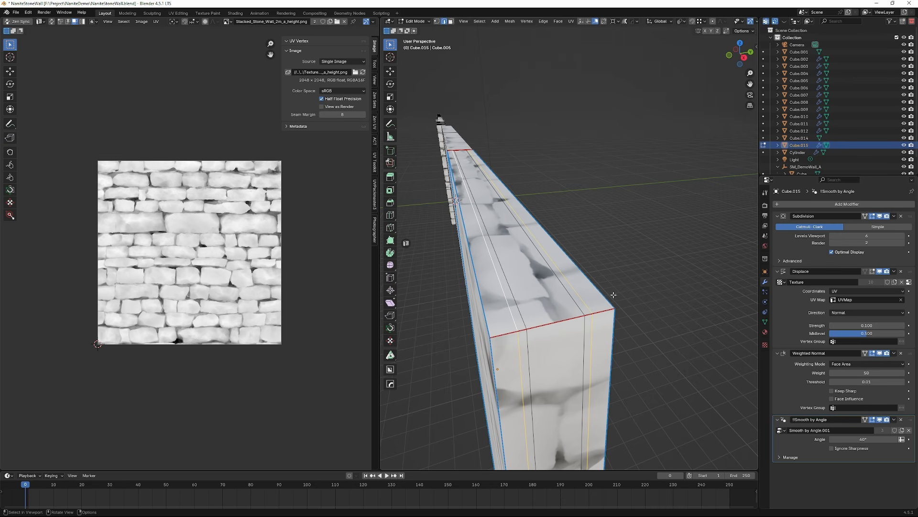
{"action": "middle_click_drag", "start_coordinate": [602, 299], "coordinate": [517, 286]}
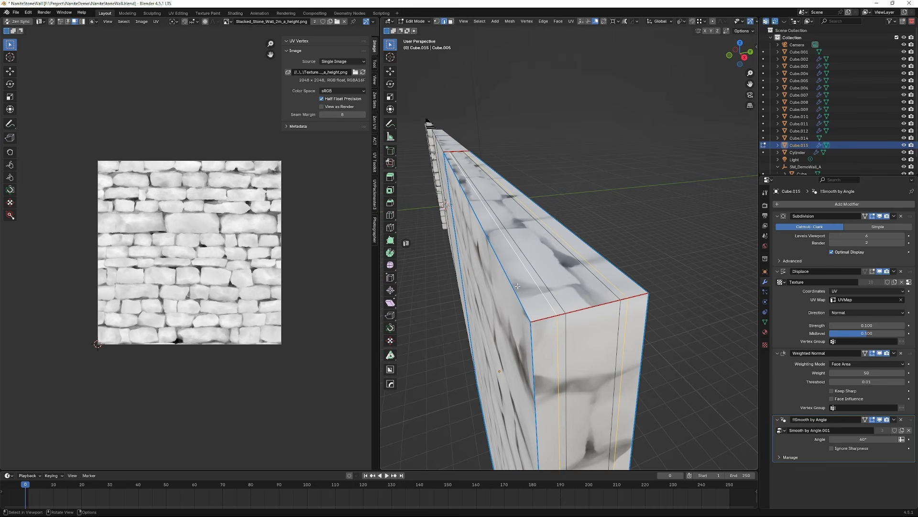
{"action": "key", "text": "u"}
{"action": "left_click", "coordinate": [538, 260]}
{"action": "middle_click_drag", "start_coordinate": [538, 260], "coordinate": [562, 266]}
- Select the whole panel and unwrap it with Unwrap Angle Based
{"action": "key", "text": "a"}
{"action": "key", "text": "u"}
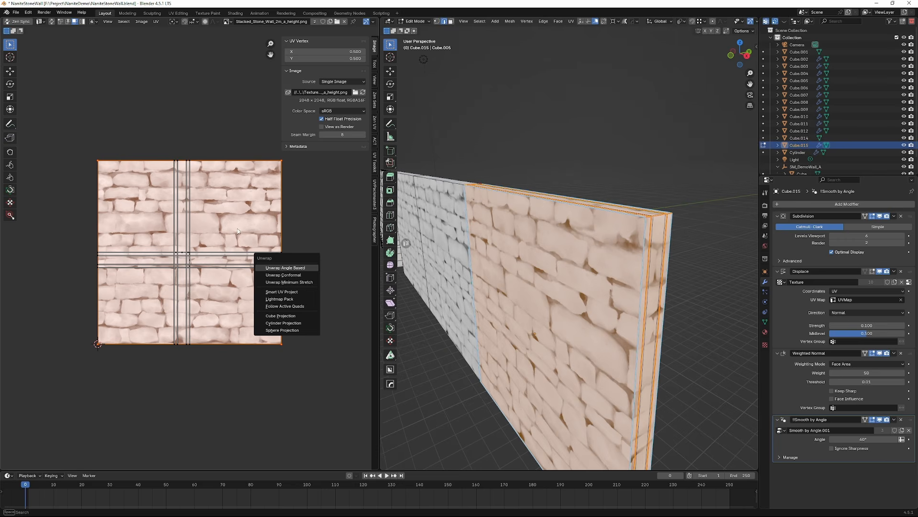
{"action": "left_click", "coordinate": [577, 175]}
{"action": "key", "text": "a"}
{"action": "key", "text": "u"}
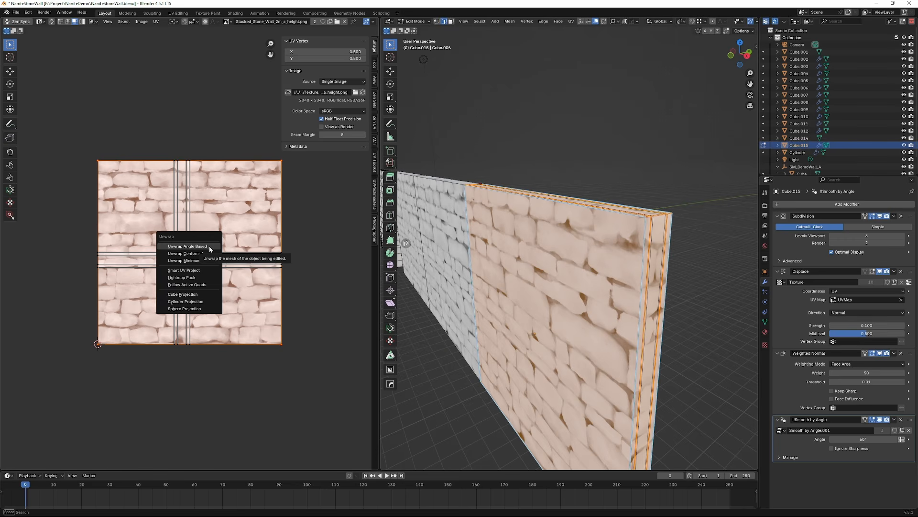
{"action": "left_click", "coordinate": [209, 246]}
{"action": "middle_click_drag", "start_coordinate": [478, 287], "coordinate": [443, 288]}
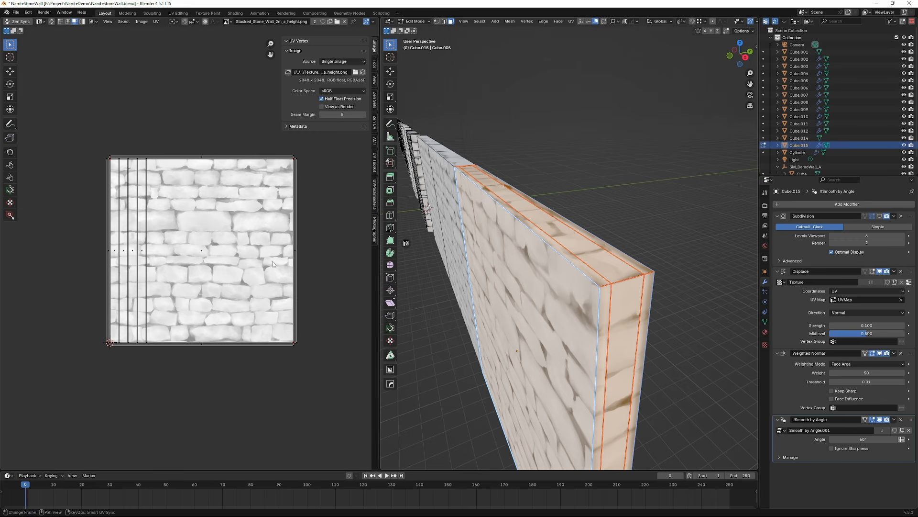
- Return the panel to Object Mode, inspect its top edge strips, and apply Sharpen to it
{"action": "key", "text": "Tab"}
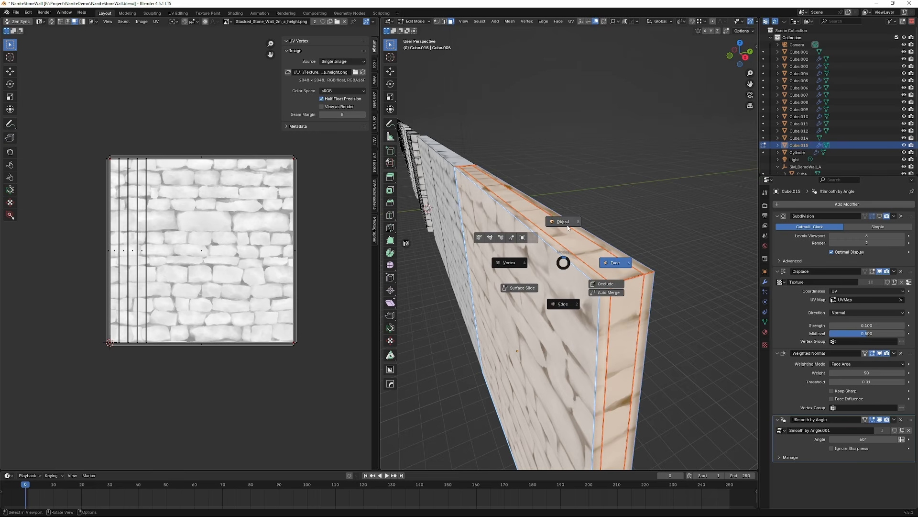
{"action": "scroll", "coordinate": [562, 234], "scroll_direction": "up", "scroll_amount": 3}
{"action": "middle_click_drag", "start_coordinate": [468, 211], "coordinate": [571, 256]}
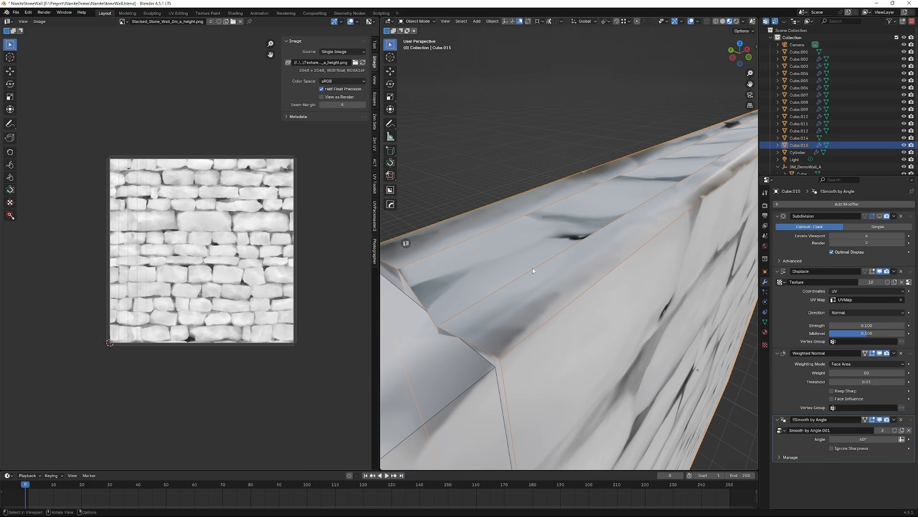
{"action": "middle_click_drag", "start_coordinate": [604, 268], "coordinate": [615, 274]}
{"action": "scroll", "coordinate": [631, 275], "scroll_direction": "up", "scroll_amount": 2}
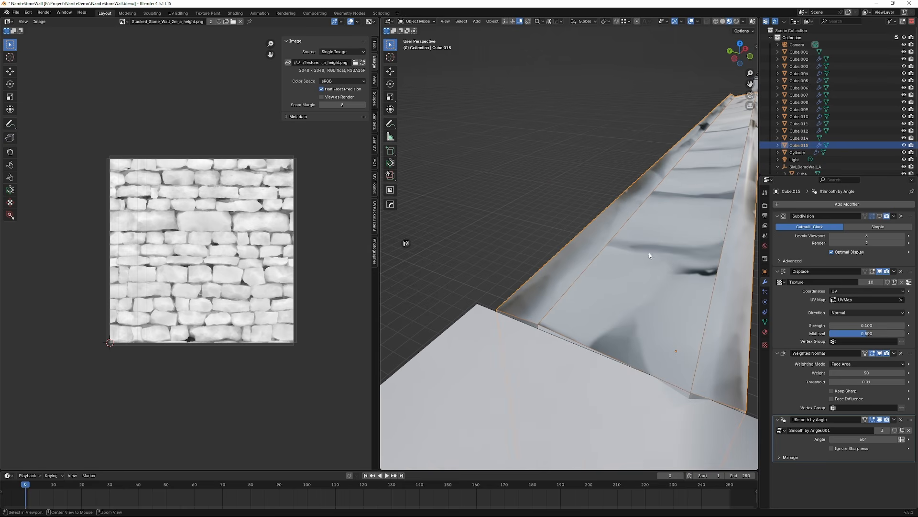
{"action": "scroll", "coordinate": [644, 275], "scroll_direction": "down", "scroll_amount": 1, "text": "alt"}
{"action": "scroll", "coordinate": [536, 249], "scroll_direction": "down", "scroll_amount": 3}
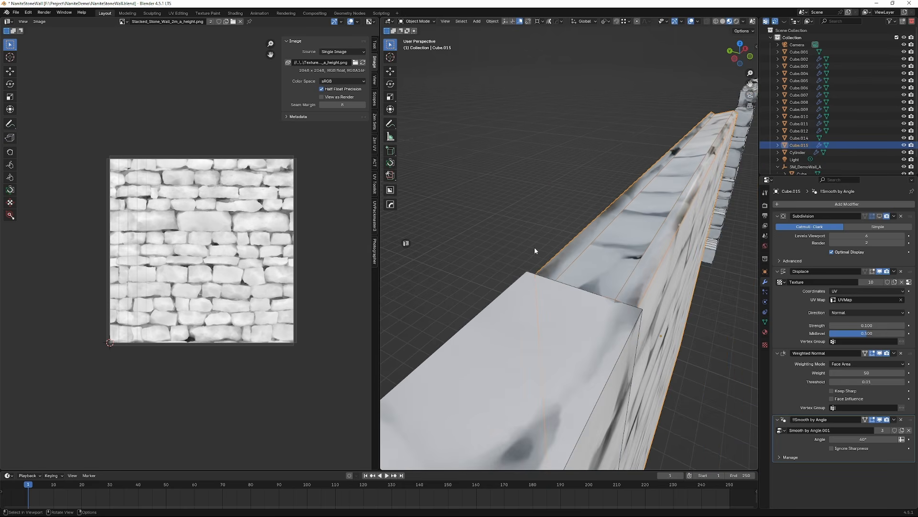
{"action": "key", "text": "q"}
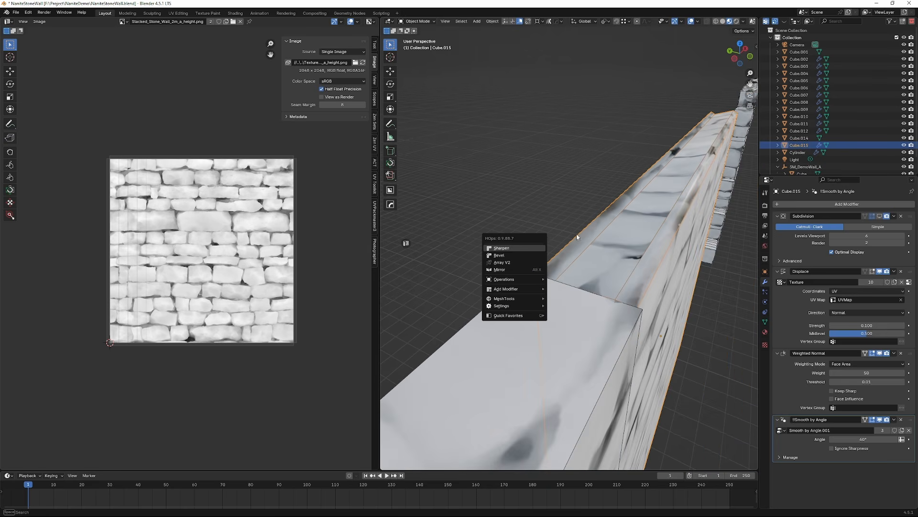
{"action": "key", "text": "s"}
{"action": "middle_click_drag", "start_coordinate": [619, 234], "coordinate": [536, 224]}
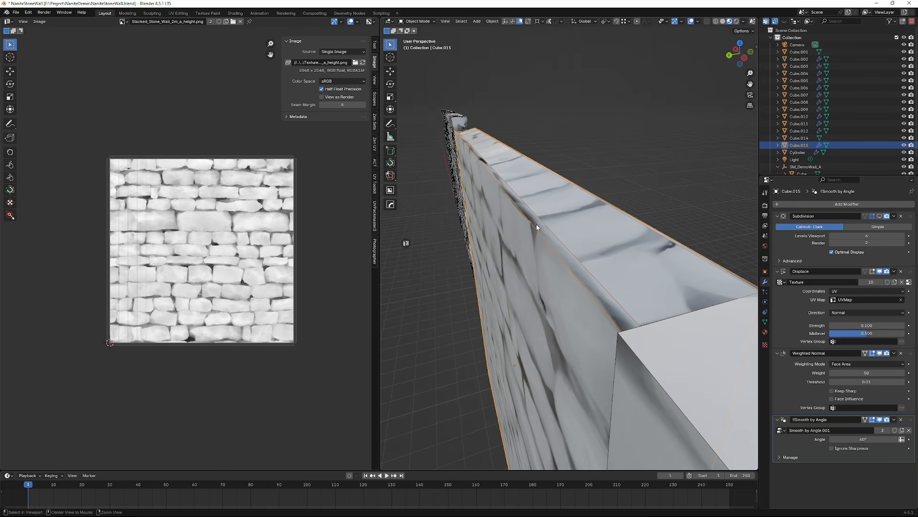
- Turn on the Subdivision modifier's viewport display and inspect the displaced panel's top edge and end corner
{"action": "left_click", "coordinate": [882, 217]}
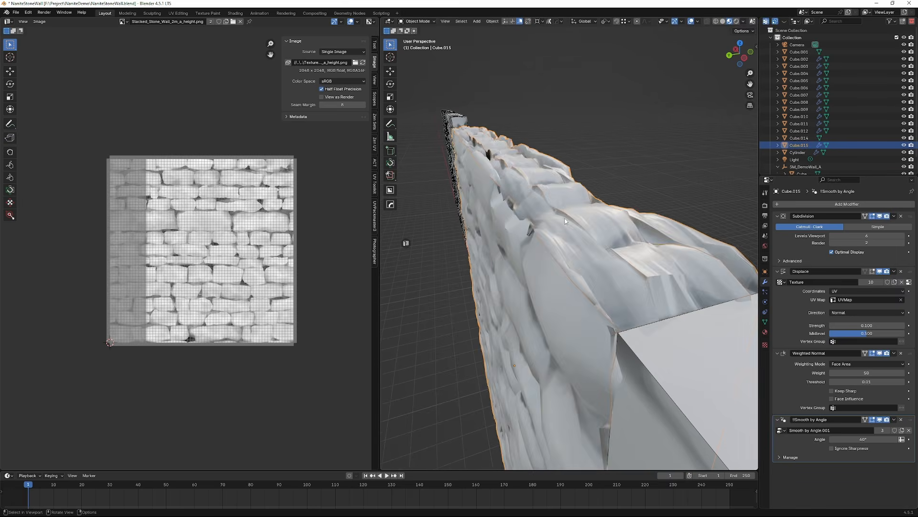
{"action": "middle_click_drag", "start_coordinate": [599, 185], "coordinate": [574, 226]}
{"action": "scroll", "coordinate": [565, 232], "scroll_direction": "up", "scroll_amount": 5}
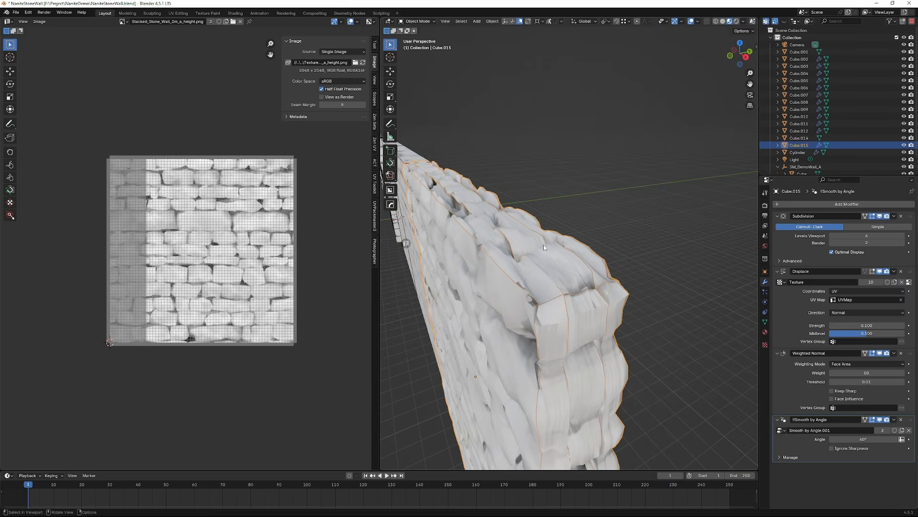
{"action": "middle_click_drag", "start_coordinate": [503, 250], "coordinate": [590, 245]}
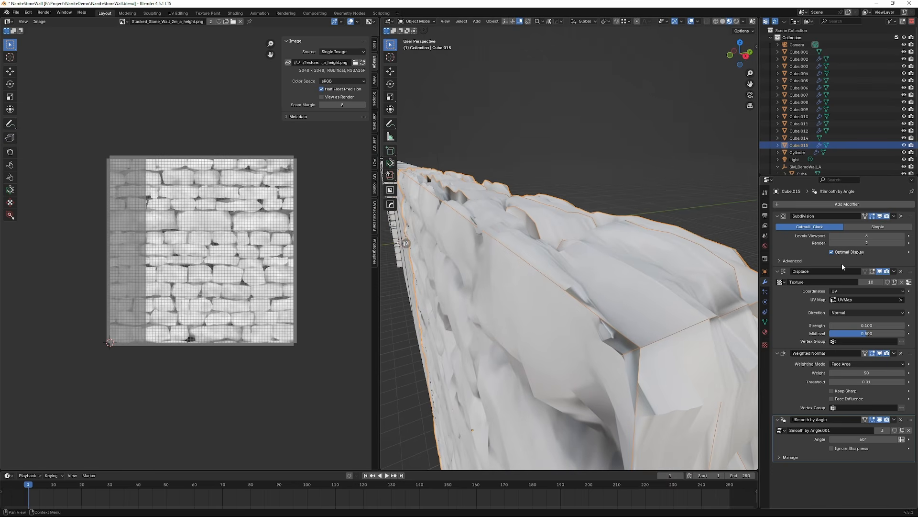
- Set the panel's Displace strength to 0.04 and its viewport subdivision level to 7
{"action": "double_click", "coordinate": [871, 325]}
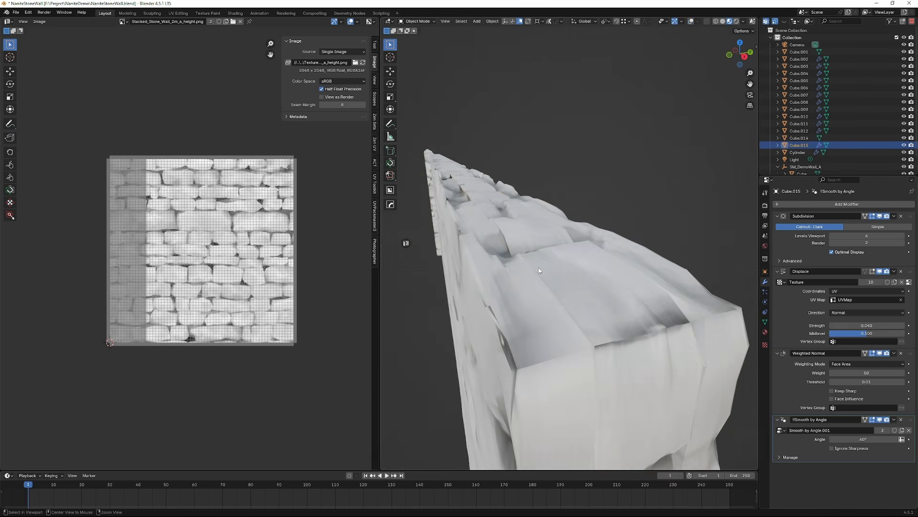
{"action": "middle_click_drag", "start_coordinate": [537, 266], "coordinate": [622, 305]}
{"action": "scroll", "coordinate": [595, 301], "scroll_direction": "down", "scroll_amount": 6}
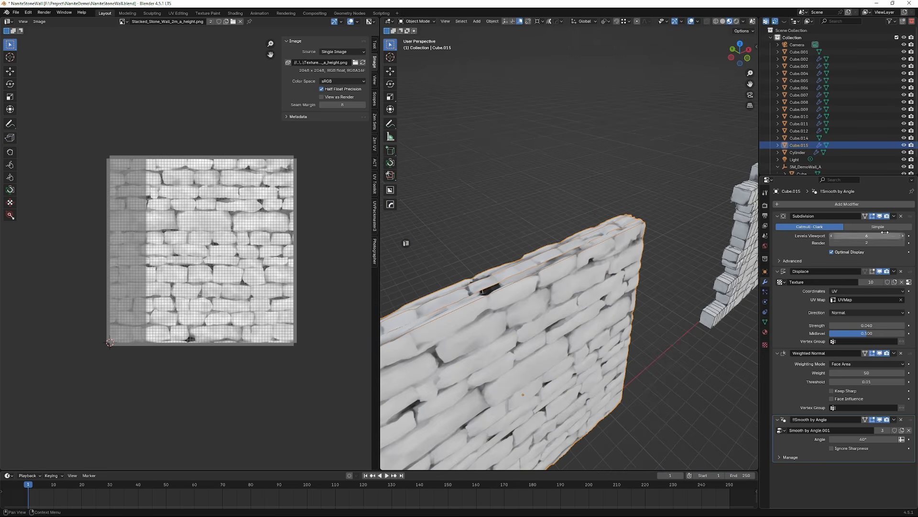
{"action": "double_click", "coordinate": [870, 236]}
{"action": "type", "text": "7"}
{"action": "key", "text": "Return"}
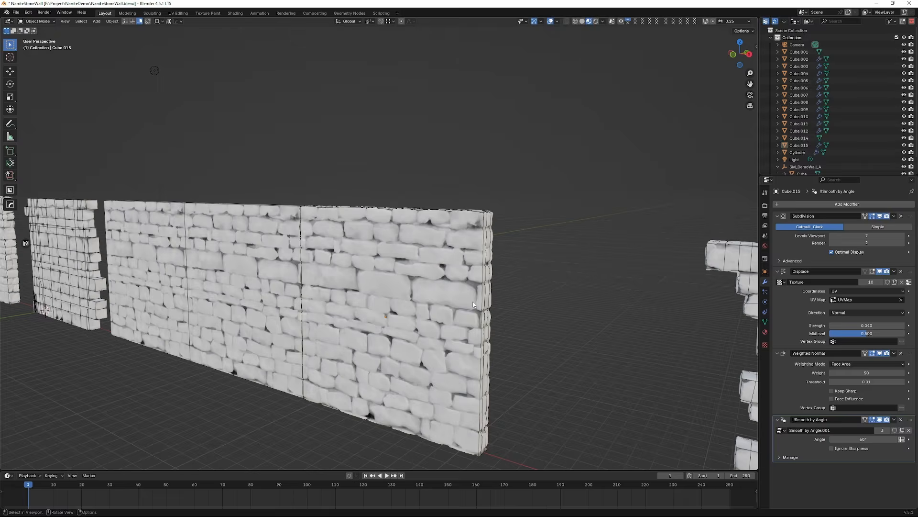
- Enlarge the 3D viewport and examine the displaced stones on the panel's front and end corner
{"action": "left_click", "coordinate": [476, 303]}
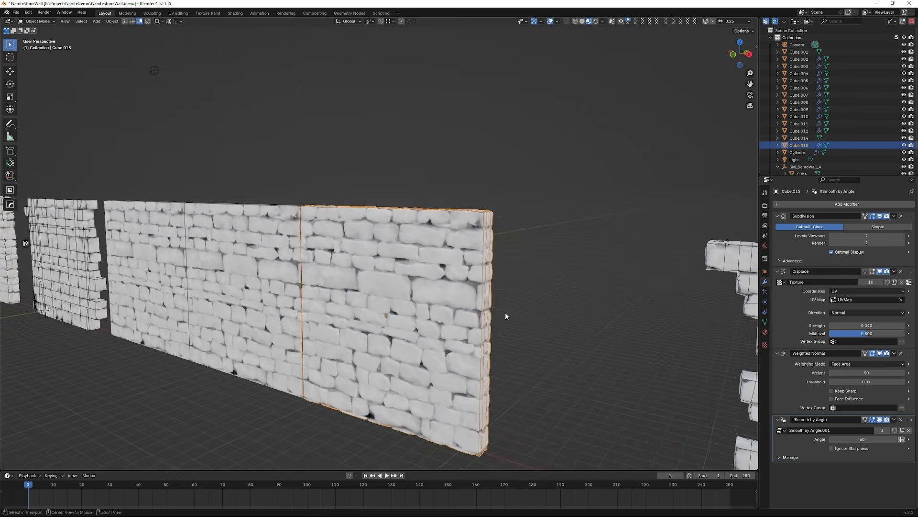
{"action": "scroll", "coordinate": [505, 312], "scroll_direction": "up", "scroll_amount": 5}
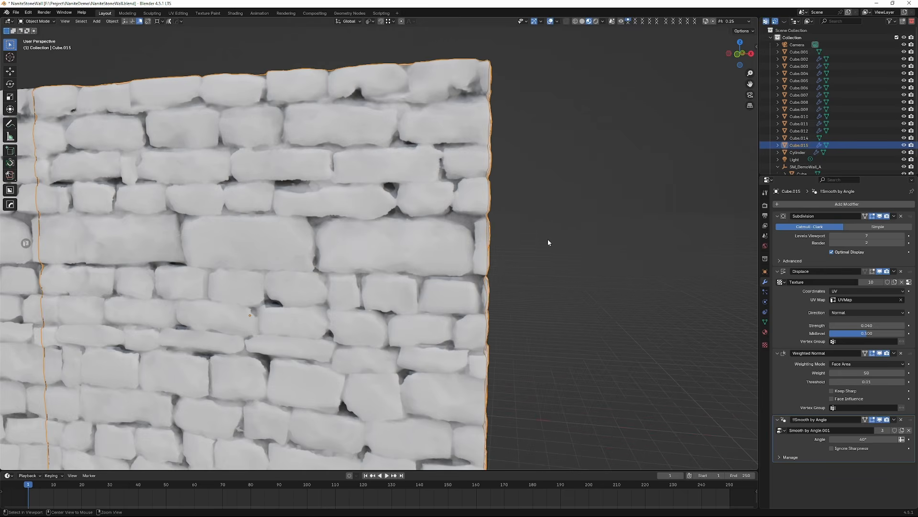
{"action": "scroll", "coordinate": [509, 291], "scroll_direction": "up", "scroll_amount": 4}
{"action": "middle_click_drag", "start_coordinate": [433, 279], "coordinate": [365, 281]}
{"action": "scroll", "coordinate": [387, 331], "scroll_direction": "down", "scroll_amount": 6}
{"action": "scroll", "coordinate": [365, 280], "scroll_direction": "up", "scroll_amount": 3}
- Delete the strip faces along the panel's thin side in face editing and return to Object Mode
{"action": "key", "text": "Tab"}
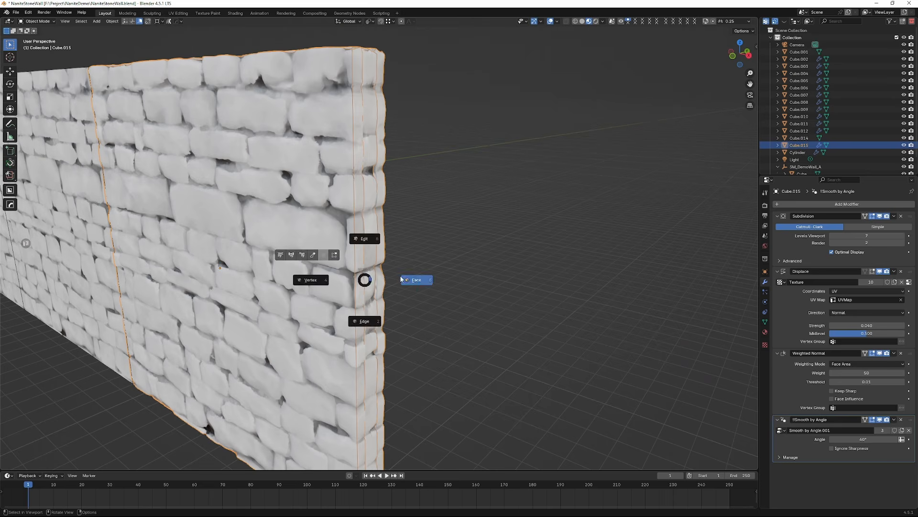
{"action": "left_click", "coordinate": [400, 279]}
{"action": "left_click", "coordinate": [379, 262]}
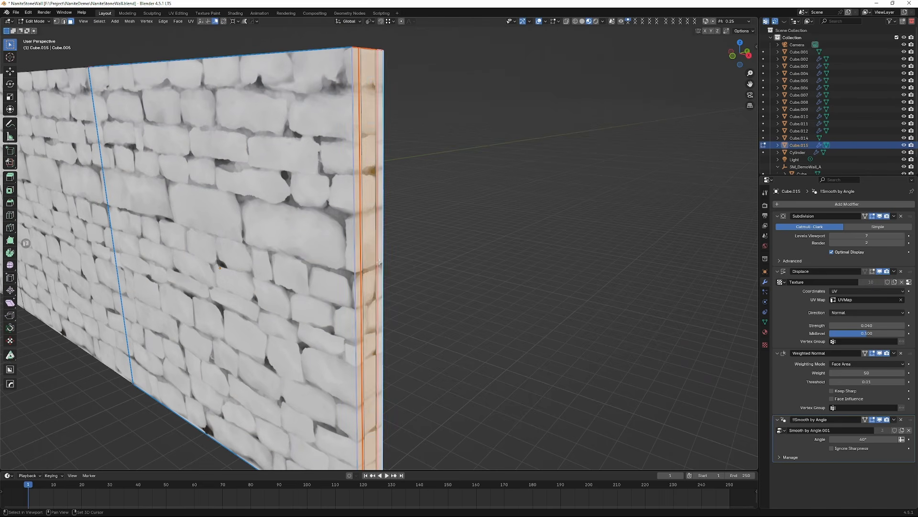
{"action": "key", "text": "x"}
{"action": "left_click", "coordinate": [374, 277]}
{"action": "scroll", "coordinate": [370, 275], "scroll_direction": "down", "scroll_amount": 3}
{"action": "middle_click_drag", "start_coordinate": [340, 268], "coordinate": [363, 266]}
{"action": "key", "text": "Tab"}
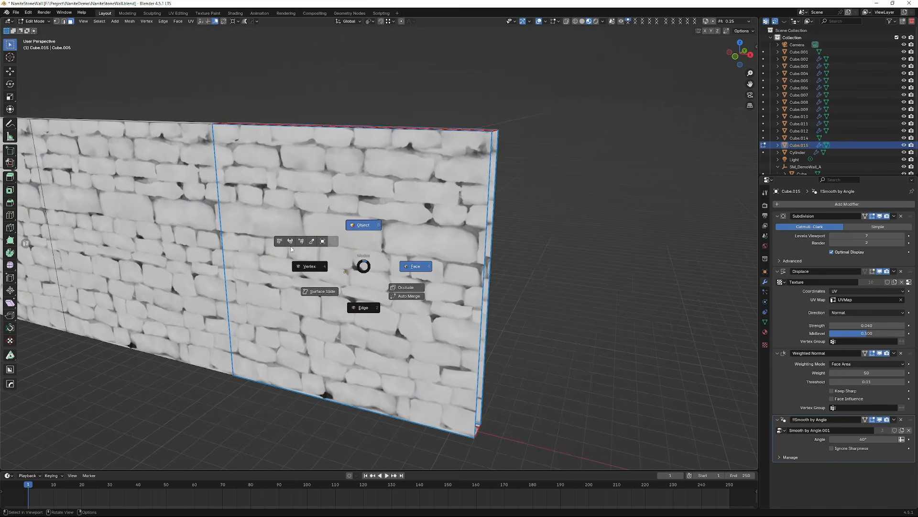
{"action": "left_click", "coordinate": [362, 225]}
- Duplicate the stone panel and place the copy 3 m above the original along its local Z axis
{"action": "middle_click_drag", "start_coordinate": [298, 253], "coordinate": [388, 243]}
{"action": "middle_click_drag", "start_coordinate": [388, 243], "coordinate": [346, 249]}
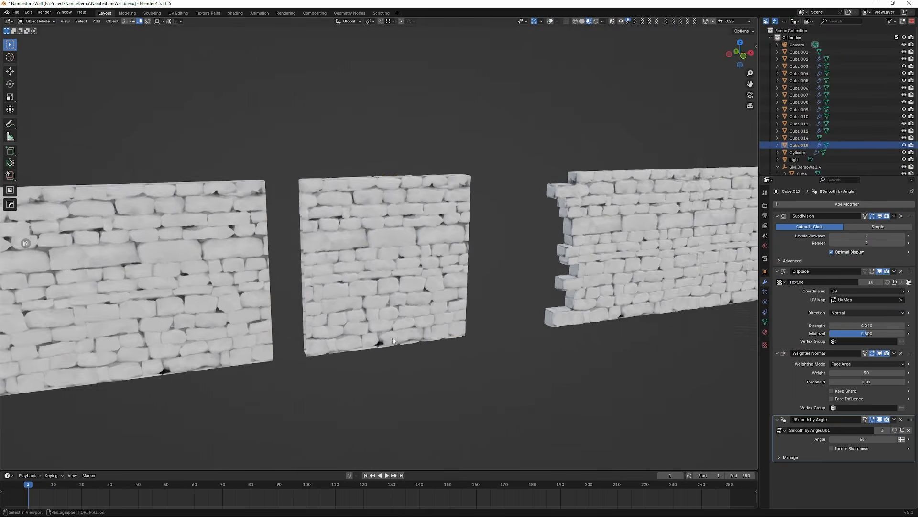
{"action": "middle_click_drag", "start_coordinate": [471, 375], "coordinate": [414, 309]}
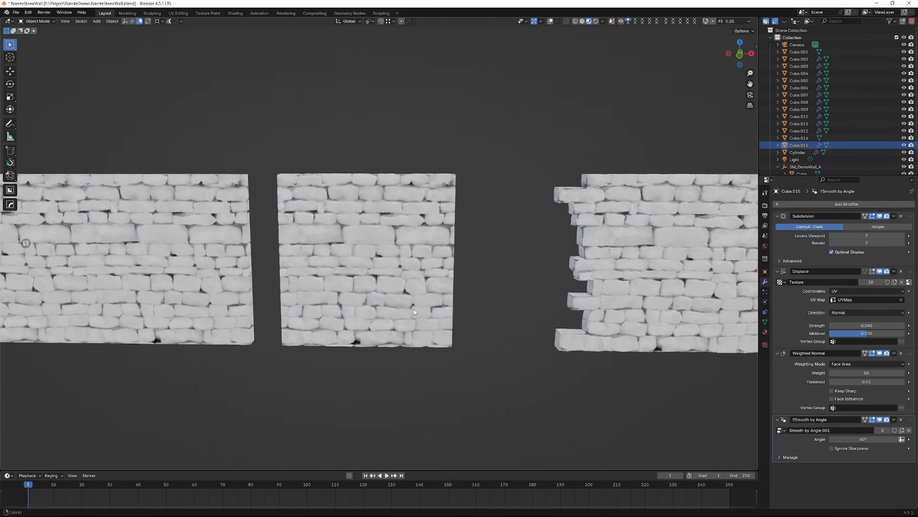
{"action": "key", "text": "shift+d"}
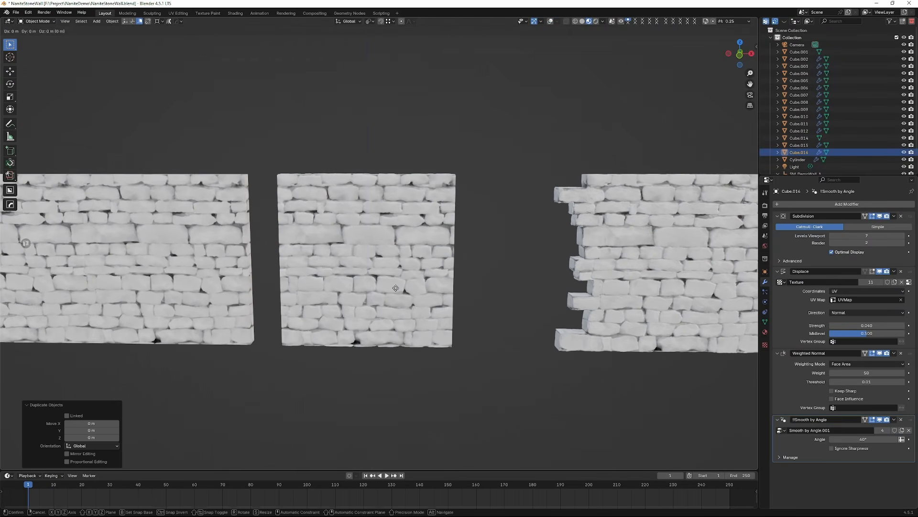
{"action": "key", "text": "z"}
{"action": "key", "text": "z"}
{"action": "left_click", "coordinate": [382, 107]}
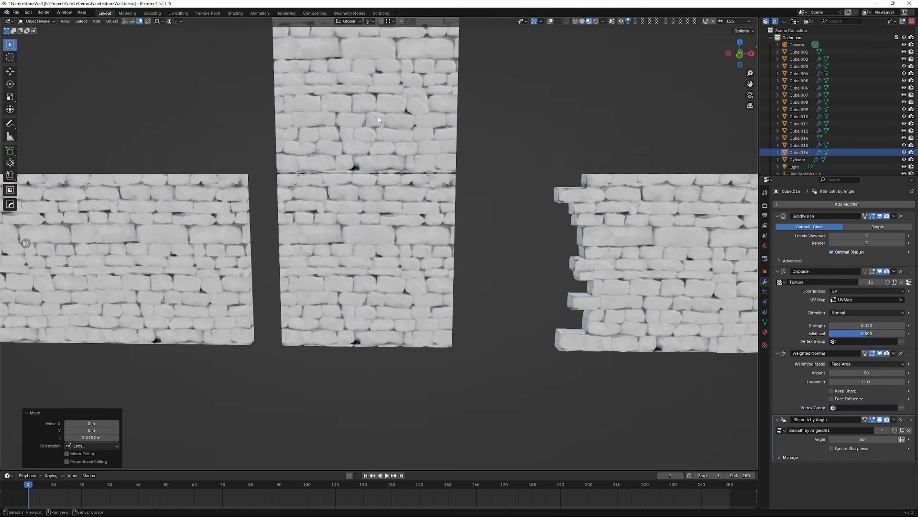
{"action": "double_click", "coordinate": [106, 437]}
{"action": "type", "text": "3"}
{"action": "key", "text": "Return"}
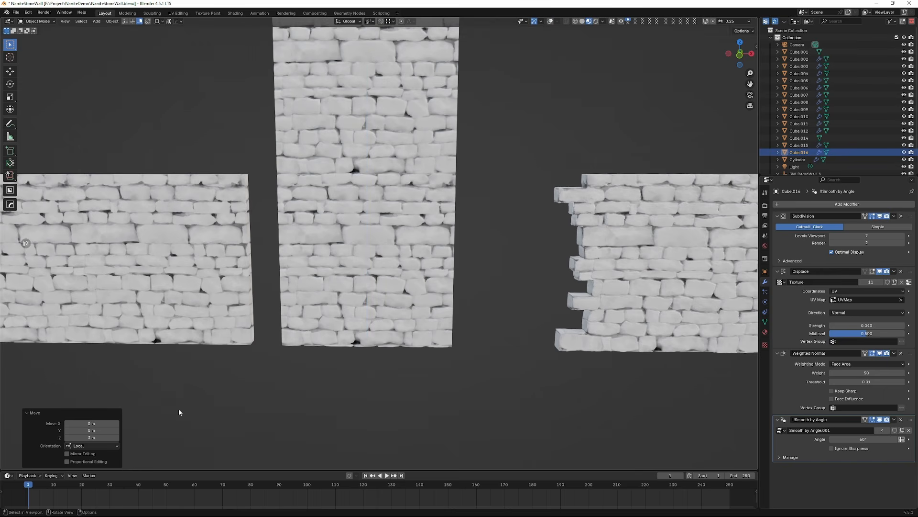
- Duplicate the upper panel about 2.9 m along its local X axis and check the seams between the panels
{"action": "middle_click_drag", "start_coordinate": [437, 256], "coordinate": [390, 271], "text": "shift"}
{"action": "key", "text": "shift+d"}
{"action": "key", "text": "x"}
{"action": "left_click", "coordinate": [487, 265]}
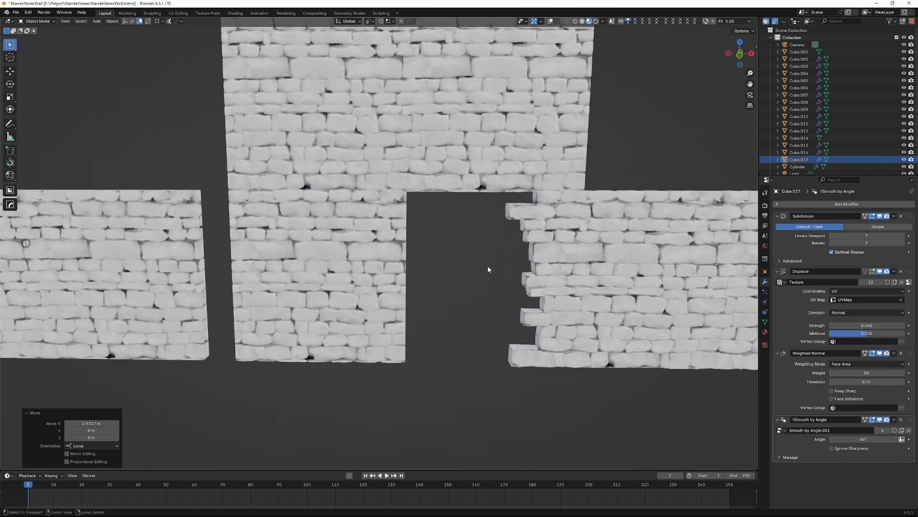
{"action": "middle_click_drag", "start_coordinate": [473, 266], "coordinate": [486, 370]}
{"action": "scroll", "coordinate": [441, 300], "scroll_direction": "up", "scroll_amount": 7}
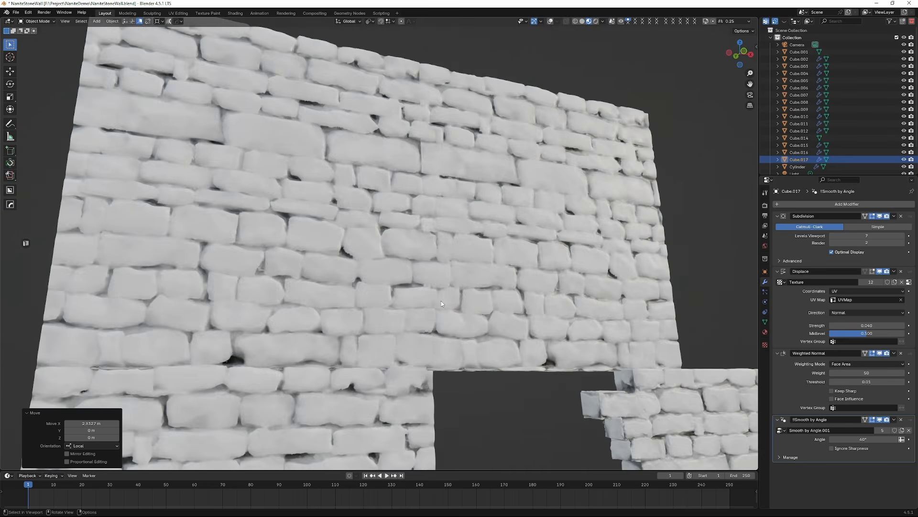
{"action": "mouse_move", "coordinate": [441, 301]}
{"action": "middle_mouse_down"}
{"action": "mouse_move", "coordinate": [451, 282]}
{"action": "mouse_move", "coordinate": [448, 309]}
{"action": "middle_mouse_up"}
{"action": "scroll", "coordinate": [447, 316], "scroll_direction": "down", "scroll_amount": 10}
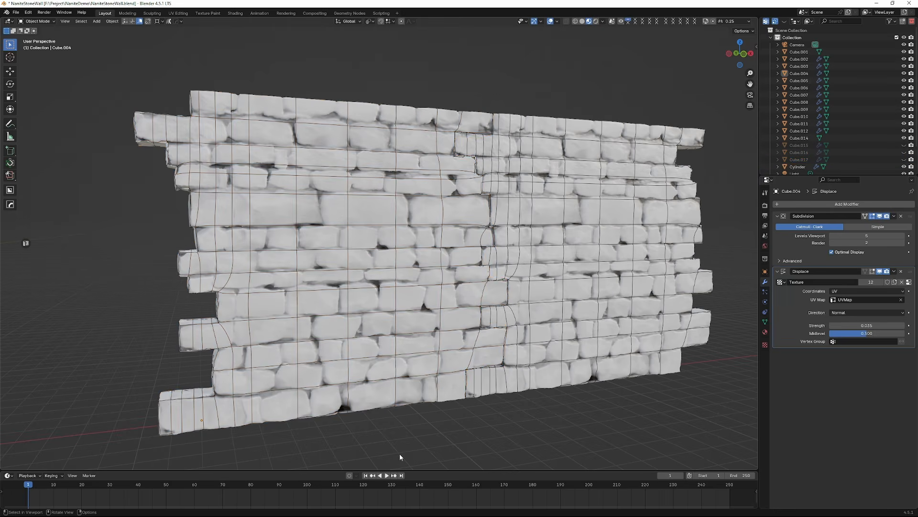
- Hide the three modular stone panels and pick out the two interlocking toothed wall pieces
{"action": "left_click", "coordinate": [369, 415]}
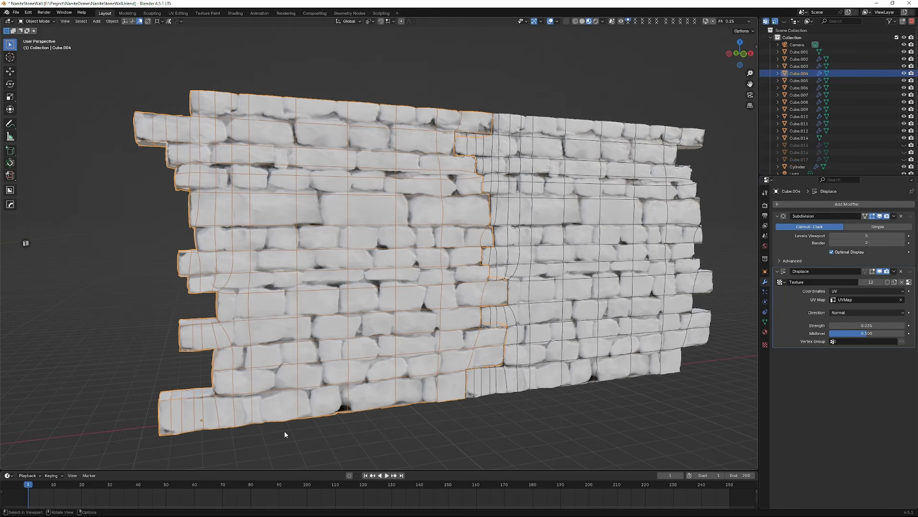
{"action": "left_click", "coordinate": [354, 437]}
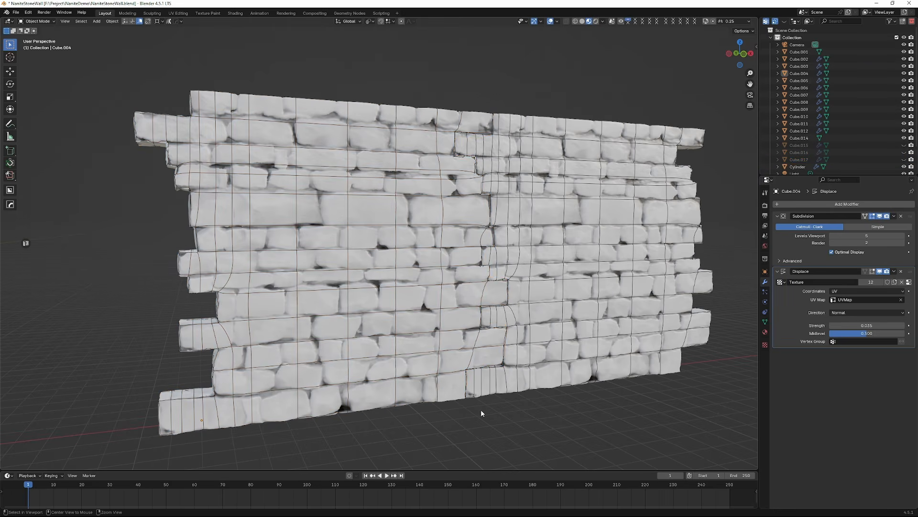
{"action": "middle_click_drag", "start_coordinate": [482, 413], "coordinate": [374, 426]}
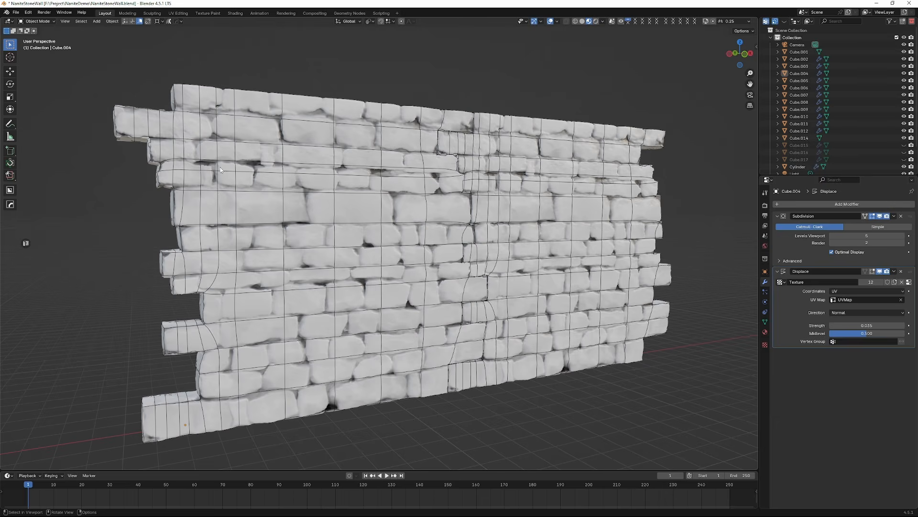
{"action": "left_click", "coordinate": [364, 207]}
{"action": "left_click", "coordinate": [470, 152]}
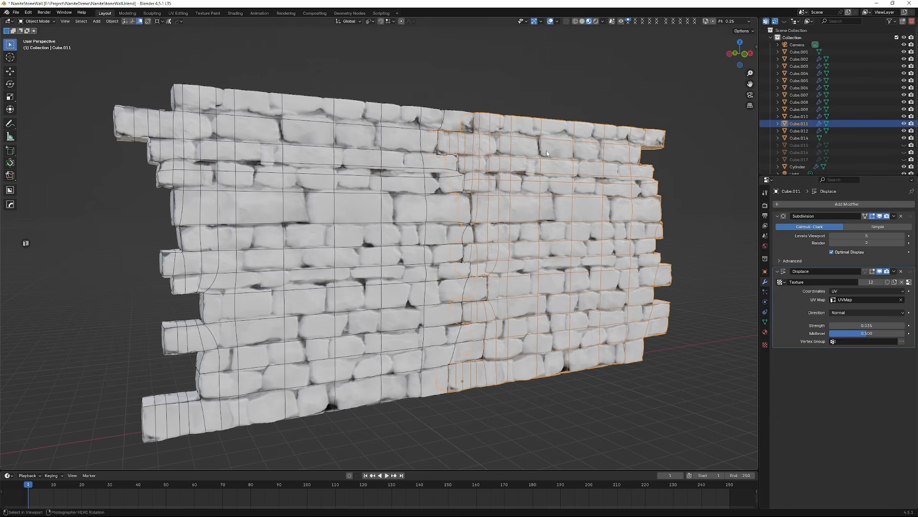
- Examine the displaced toothed end of the wall up close, including its protruding stones and corner edges
{"action": "middle_click_drag", "start_coordinate": [423, 259], "coordinate": [375, 271]}
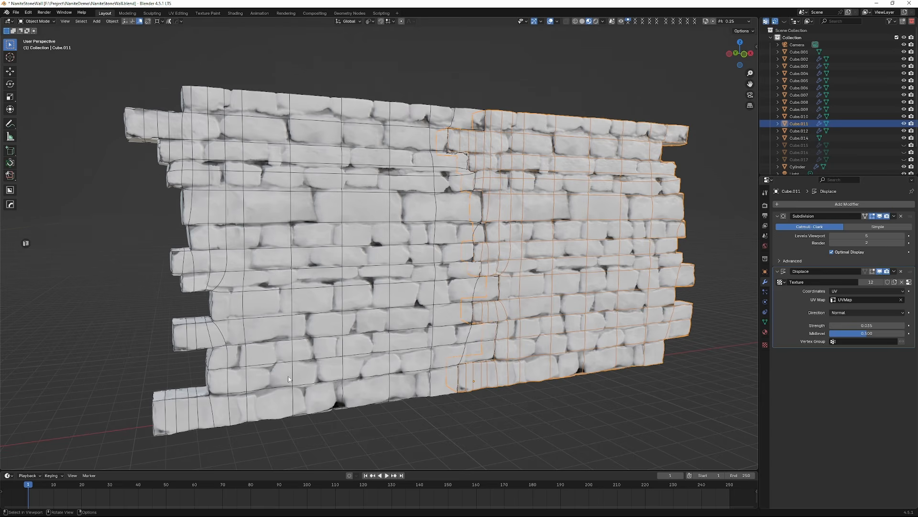
{"action": "middle_click_drag", "start_coordinate": [274, 384], "coordinate": [376, 310], "text": "alt"}
{"action": "left_click_drag", "start_coordinate": [191, 268], "coordinate": [225, 261], "text": "alt"}
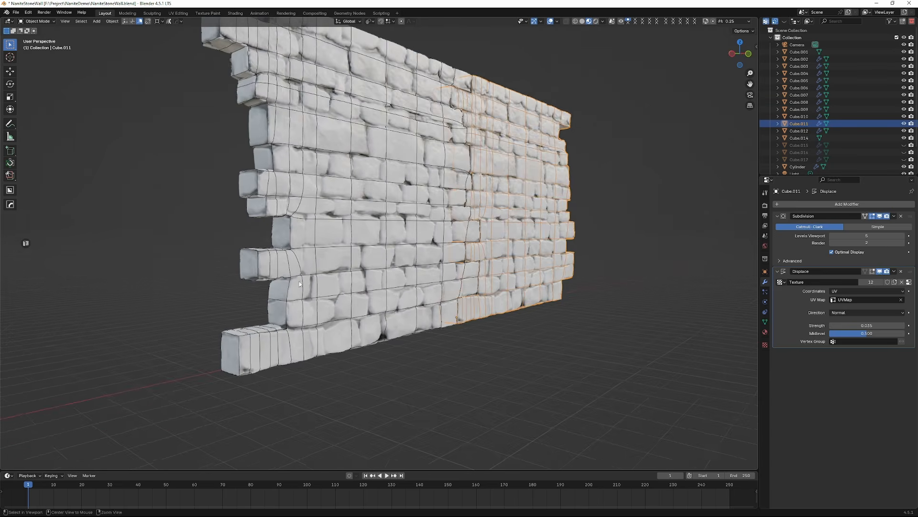
{"action": "scroll", "coordinate": [285, 249], "scroll_direction": "up", "scroll_amount": 2}
{"action": "middle_click_drag", "start_coordinate": [225, 260], "coordinate": [383, 291], "text": "alt"}
{"action": "scroll", "coordinate": [284, 249], "scroll_direction": "up", "scroll_amount": 3}
{"action": "middle_click_drag", "start_coordinate": [383, 292], "coordinate": [563, 349], "text": "shift"}
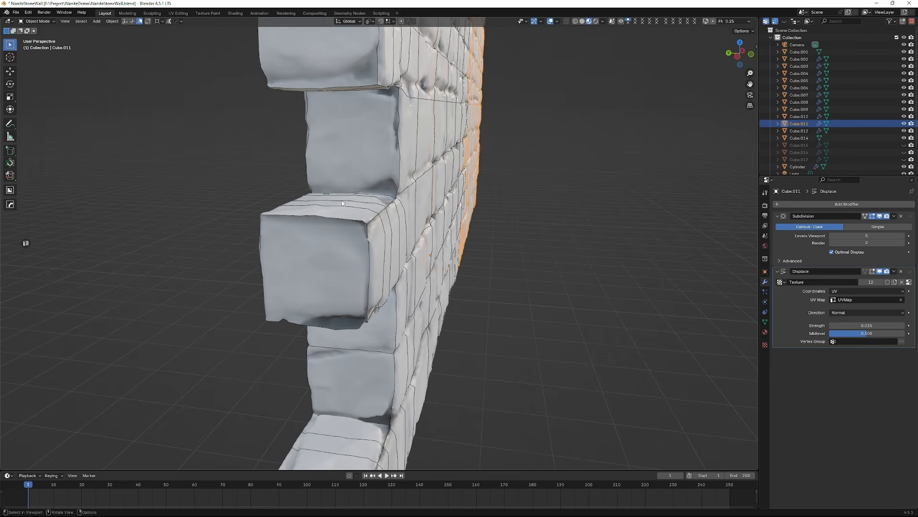
{"action": "middle_click_drag", "start_coordinate": [421, 242], "coordinate": [503, 260]}
{"action": "scroll", "coordinate": [503, 257], "scroll_direction": "down", "scroll_amount": 4}
{"action": "middle_click_drag", "start_coordinate": [492, 211], "coordinate": [465, 288], "text": "alt"}
{"action": "left_click_drag", "start_coordinate": [314, 204], "coordinate": [334, 196], "text": "alt"}
{"action": "middle_click_drag", "start_coordinate": [333, 198], "coordinate": [354, 299], "text": "alt"}
{"action": "left_click_drag", "start_coordinate": [427, 193], "coordinate": [417, 179], "text": "alt"}
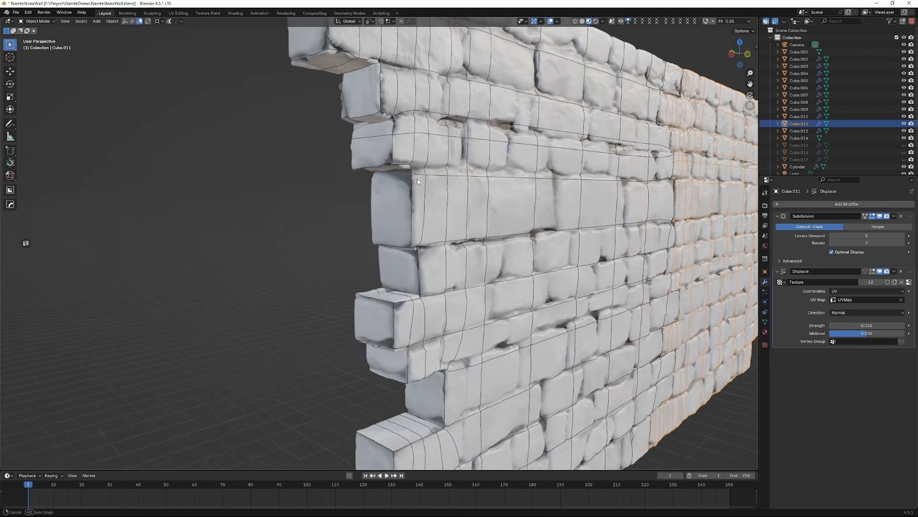
{"action": "middle_click_drag", "start_coordinate": [417, 178], "coordinate": [407, 250], "text": "alt"}
- Select the toothed wall piece at the free end and enter face editing to show its stepped end faces
{"action": "middle_click_drag", "start_coordinate": [303, 140], "coordinate": [347, 204]}
{"action": "left_click", "coordinate": [347, 204]}
{"action": "key", "text": "ctrl+Tab"}
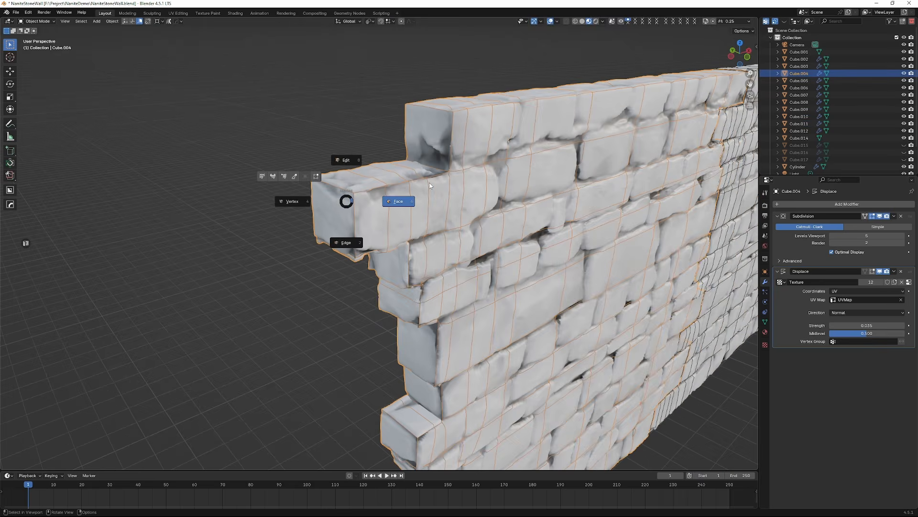
{"action": "left_click", "coordinate": [396, 199]}
{"action": "middle_click_drag", "start_coordinate": [326, 183], "coordinate": [384, 255]}
{"action": "middle_click_drag", "start_coordinate": [577, 287], "coordinate": [709, 297]}
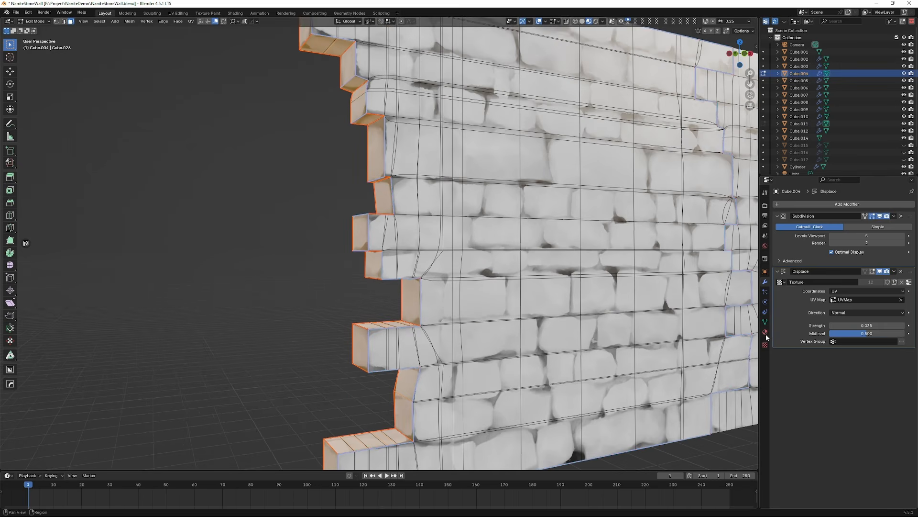
- Create a vertex group named Displace on the toothed wall piece's mesh and return to Object Mode
{"action": "left_click", "coordinate": [765, 322]}
{"action": "scroll", "coordinate": [581, 234], "scroll_direction": "down", "scroll_amount": 5}
{"action": "middle_click_drag", "start_coordinate": [581, 234], "coordinate": [478, 258]}
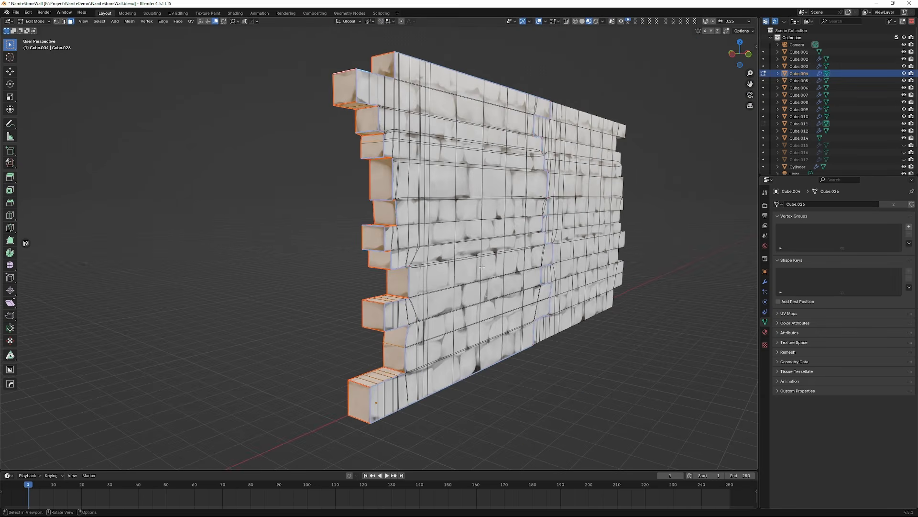
{"action": "left_click_drag", "start_coordinate": [325, 72], "coordinate": [550, 411]}
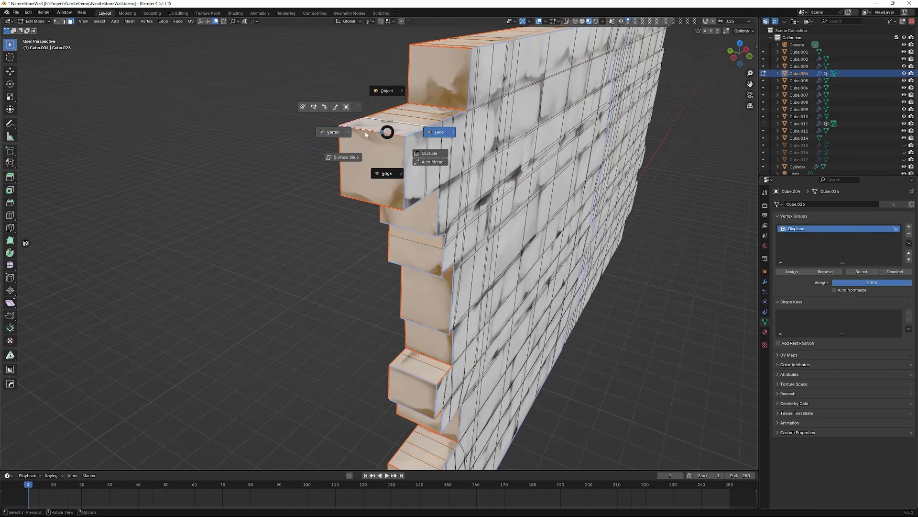
{"action": "left_click", "coordinate": [366, 135]}
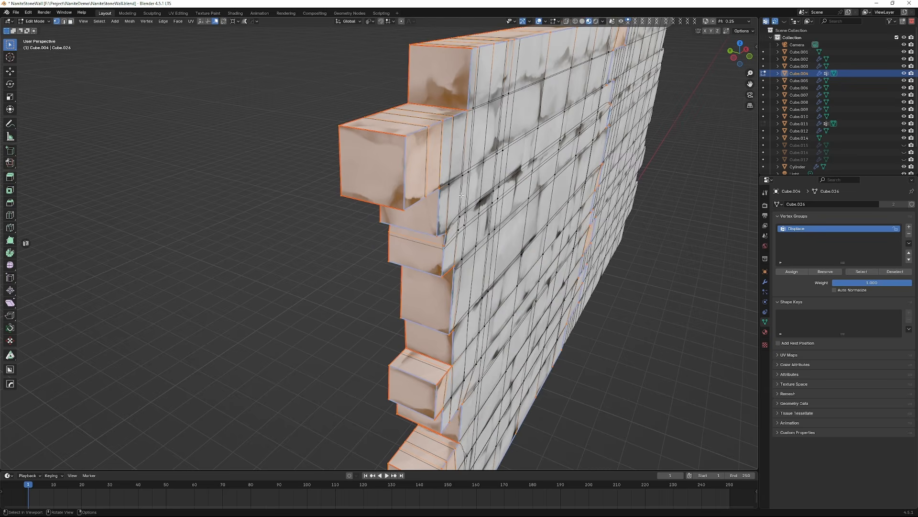
{"action": "middle_click_drag", "start_coordinate": [462, 195], "coordinate": [492, 198]}
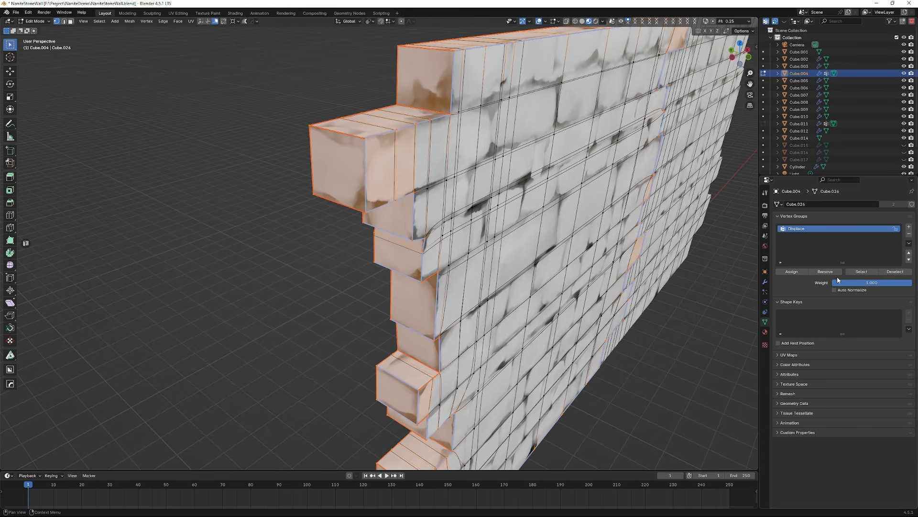
{"action": "key", "text": "ctrl+Tab"}
{"action": "key", "text": "Tab"}
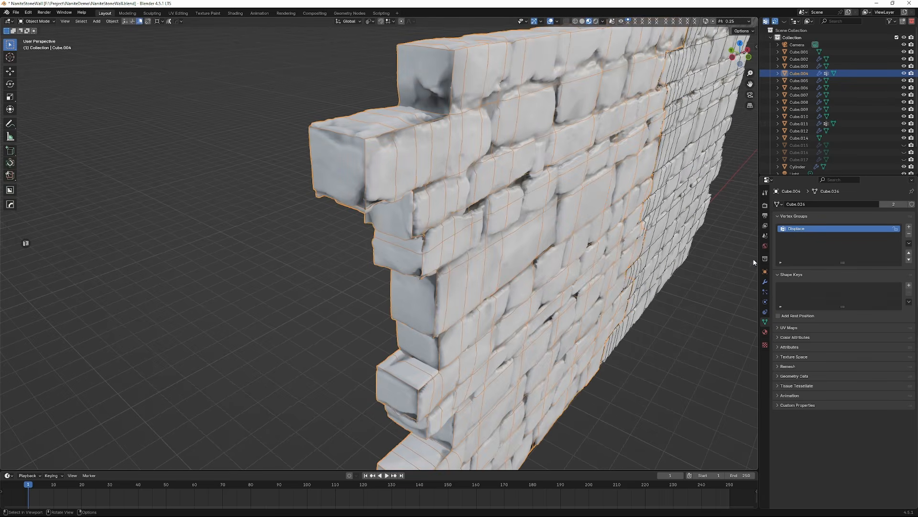
- Limit the toothed wall piece's Displace modifier to the Displace vertex group
{"action": "left_click", "coordinate": [765, 282]}
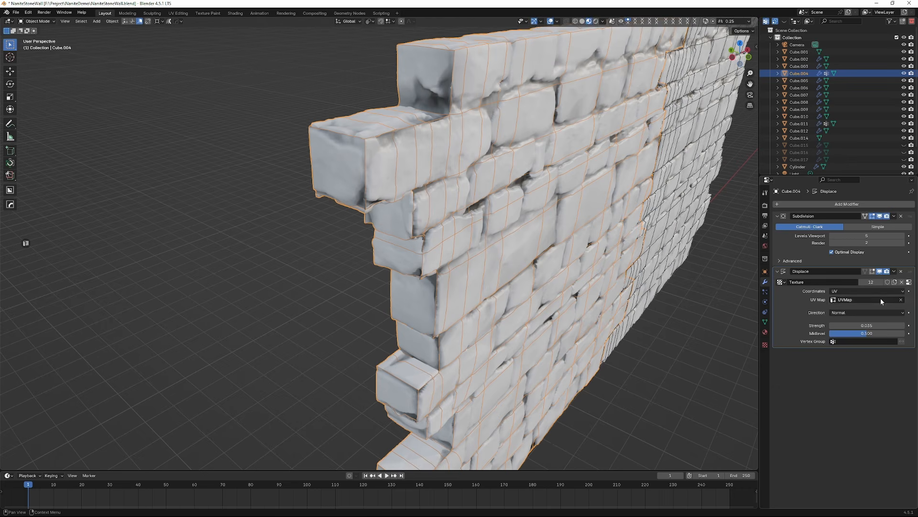
{"action": "left_click", "coordinate": [848, 342]}
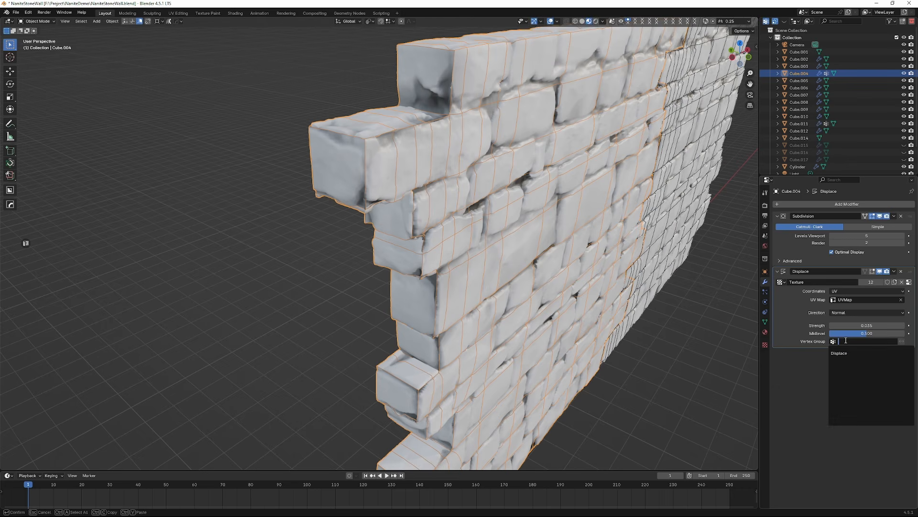
{"action": "left_click", "coordinate": [852, 352]}
- Examine the toothed end and the joint between the two wall pieces with the overlays off and on
{"action": "scroll", "coordinate": [451, 261], "scroll_direction": "up", "scroll_amount": 2}
{"action": "middle_click_drag", "start_coordinate": [452, 260], "coordinate": [435, 249]}
{"action": "scroll", "coordinate": [415, 236], "scroll_direction": "down", "scroll_amount": 4}
{"action": "key", "text": "shift+alt+z"}
{"action": "scroll", "coordinate": [436, 249], "scroll_direction": "down", "scroll_amount": 3}
{"action": "middle_click_drag", "start_coordinate": [517, 273], "coordinate": [353, 249], "text": "shift"}
{"action": "key", "text": "shift+alt+z"}
{"action": "scroll", "coordinate": [329, 210], "scroll_direction": "up", "scroll_amount": 6}
{"action": "scroll", "coordinate": [341, 193], "scroll_direction": "down", "scroll_amount": 4}
{"action": "scroll", "coordinate": [363, 247], "scroll_direction": "down", "scroll_amount": 4}
- Delete the neighbouring copy of the toothed wall piece
{"action": "left_click", "coordinate": [468, 227]}
{"action": "key", "text": "x"}
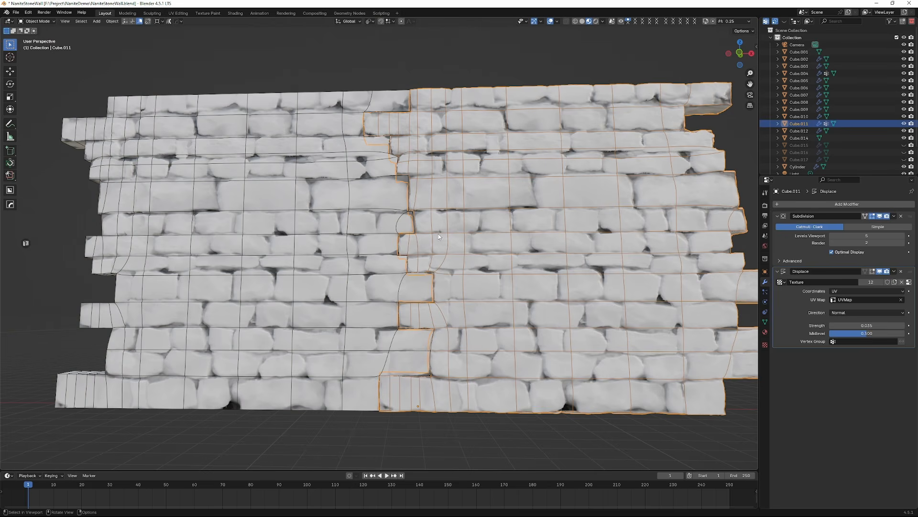
{"action": "key", "text": "x"}
{"action": "left_click", "coordinate": [460, 232]}
{"action": "scroll", "coordinate": [360, 228], "scroll_direction": "down", "scroll_amount": 2}
- Duplicate the remaining toothed wall piece 3 m along its local Y axis so the two interlock
{"action": "left_click", "coordinate": [360, 228]}
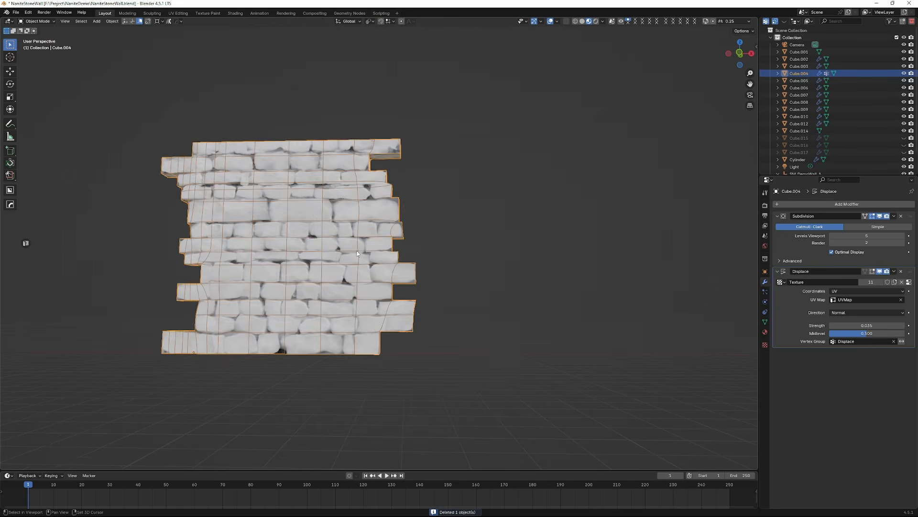
{"action": "key", "text": "shift+d"}
{"action": "key", "text": "y"}
{"action": "key", "text": "y"}
{"action": "key", "text": "3"}
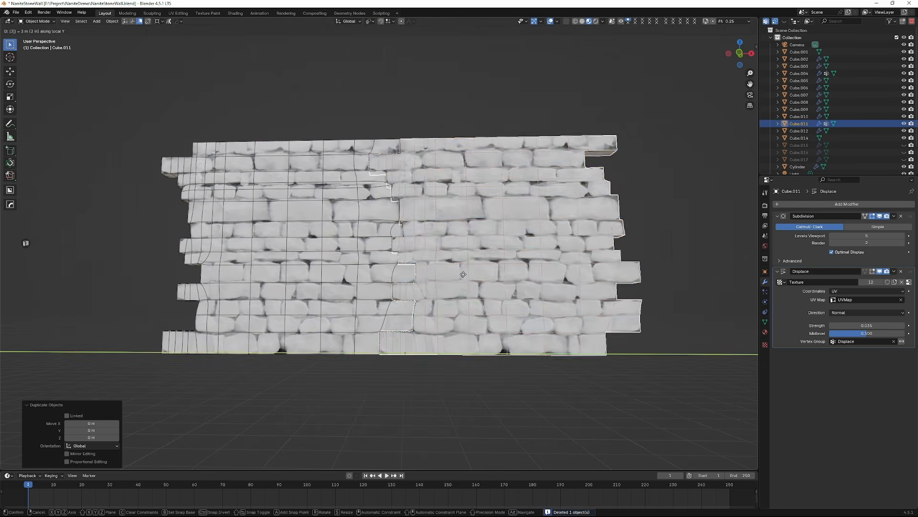
{"action": "key", "text": "Return"}
{"action": "left_click", "coordinate": [441, 389]}
- Inspect the interlocking joint between the two toothed pieces up close and across the whole wall
{"action": "key", "text": "shift+alt+z"}
{"action": "scroll", "coordinate": [435, 330], "scroll_direction": "up", "scroll_amount": 6}
{"action": "middle_click_drag", "start_coordinate": [435, 309], "coordinate": [431, 332]}
{"action": "scroll", "coordinate": [458, 323], "scroll_direction": "down", "scroll_amount": 4}
{"action": "key", "text": "shift+alt+z"}
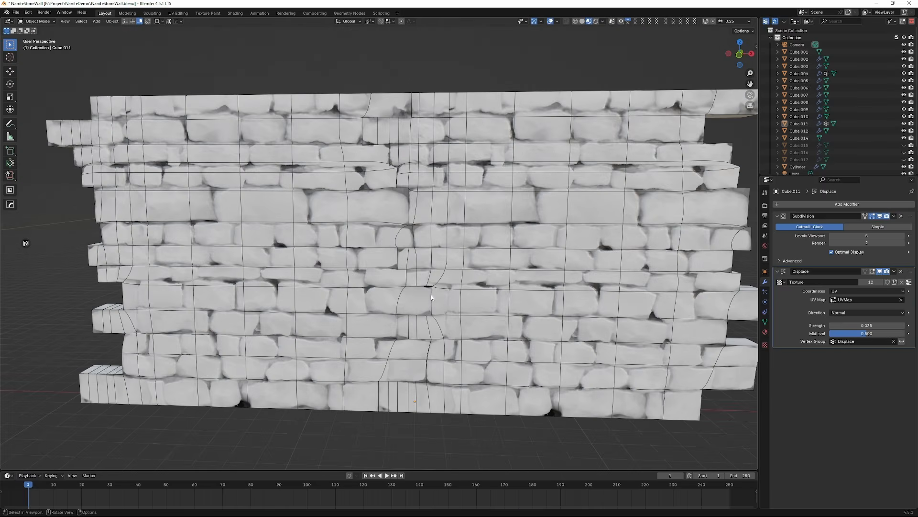
{"action": "middle_click_drag", "start_coordinate": [431, 297], "coordinate": [450, 272]}
{"action": "scroll", "coordinate": [426, 256], "scroll_direction": "up", "scroll_amount": 8}
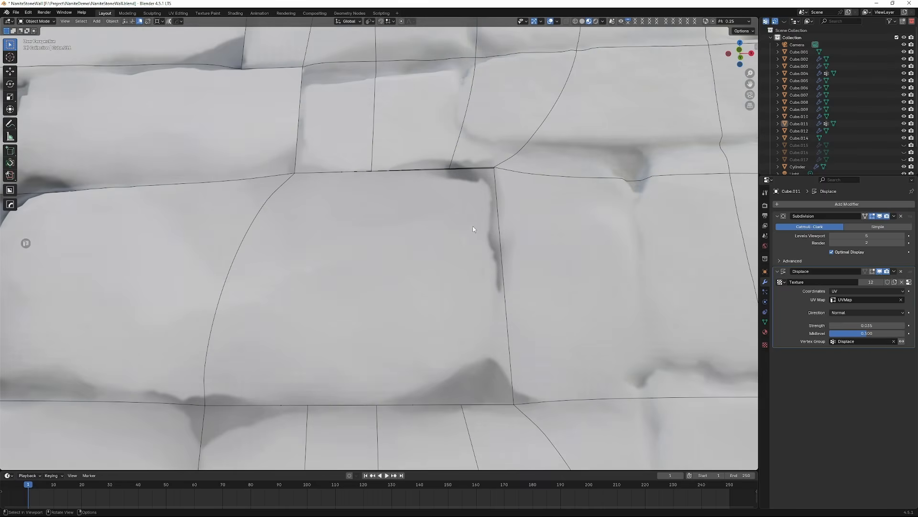
{"action": "scroll", "coordinate": [484, 181], "scroll_direction": "down", "scroll_amount": 7}
{"action": "middle_click_drag", "start_coordinate": [478, 186], "coordinate": [399, 251]}
{"action": "scroll", "coordinate": [400, 251], "scroll_direction": "down", "scroll_amount": 3}
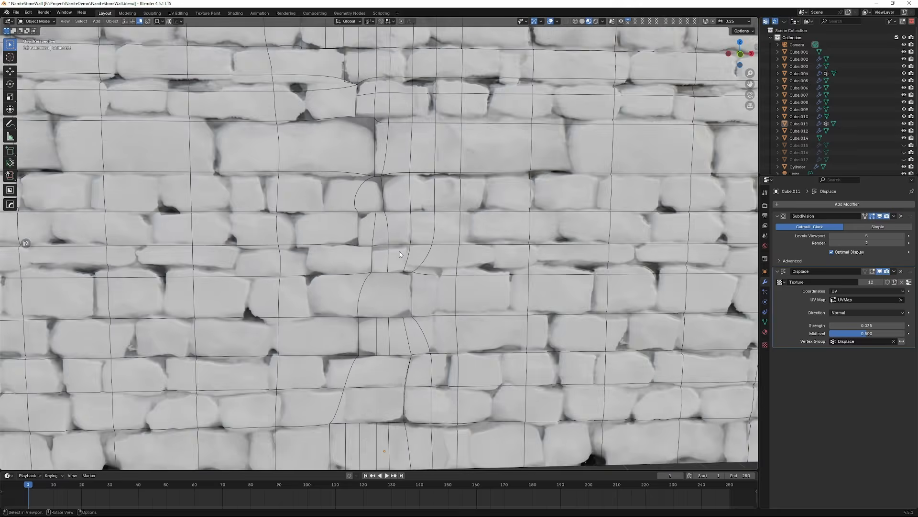
{"action": "scroll", "coordinate": [468, 262], "scroll_direction": "down", "scroll_amount": 1}
{"action": "middle_click_drag", "start_coordinate": [262, 249], "coordinate": [292, 254]}
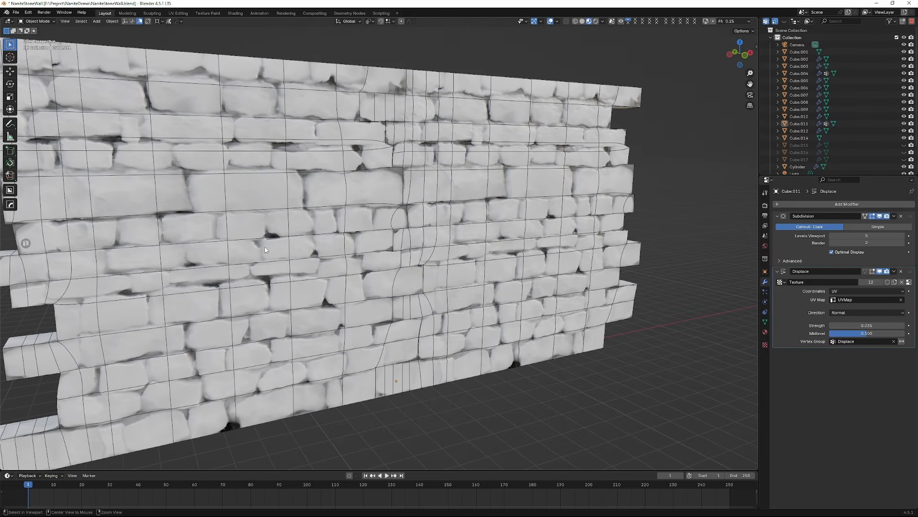
{"action": "scroll", "coordinate": [316, 259], "scroll_direction": "down", "scroll_amount": 3}
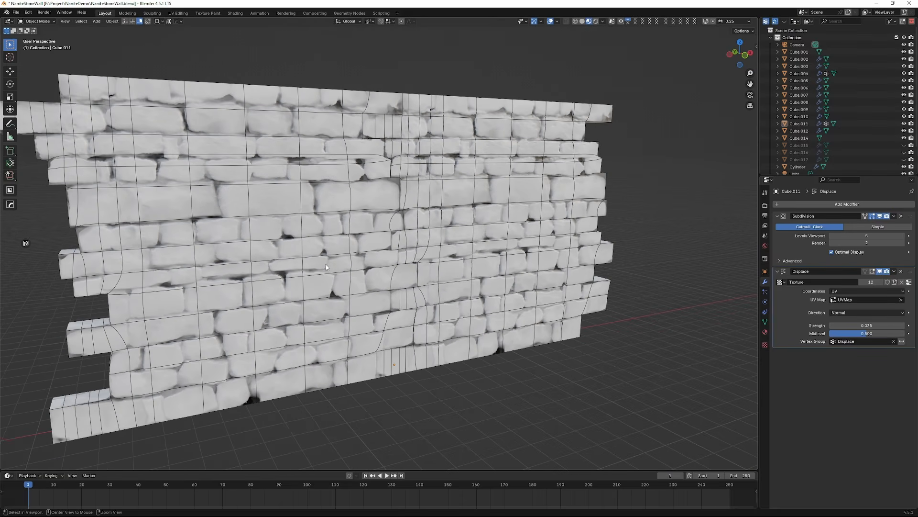
{"action": "middle_click_drag", "start_coordinate": [326, 264], "coordinate": [410, 280]}
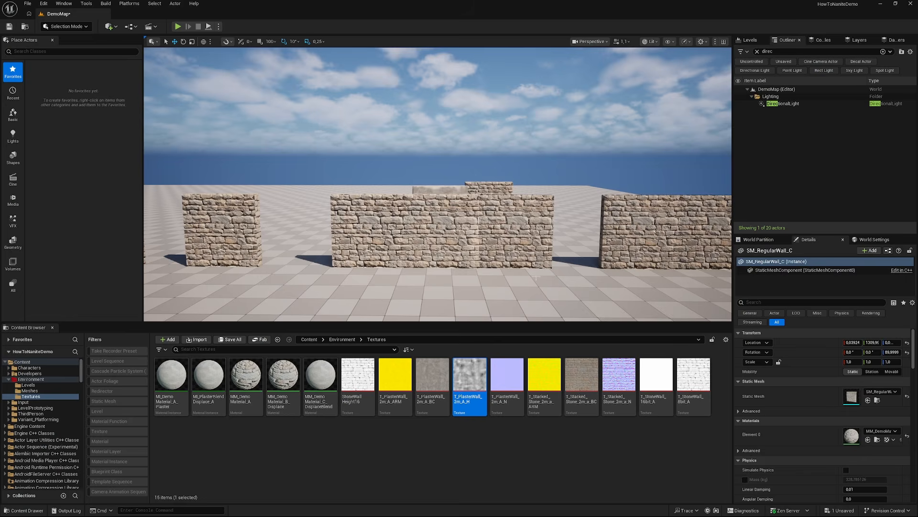
- Switch to Unreal Editor and examine the textured stone wall in the middle of the level up close
{"action": "key", "text": "w"}
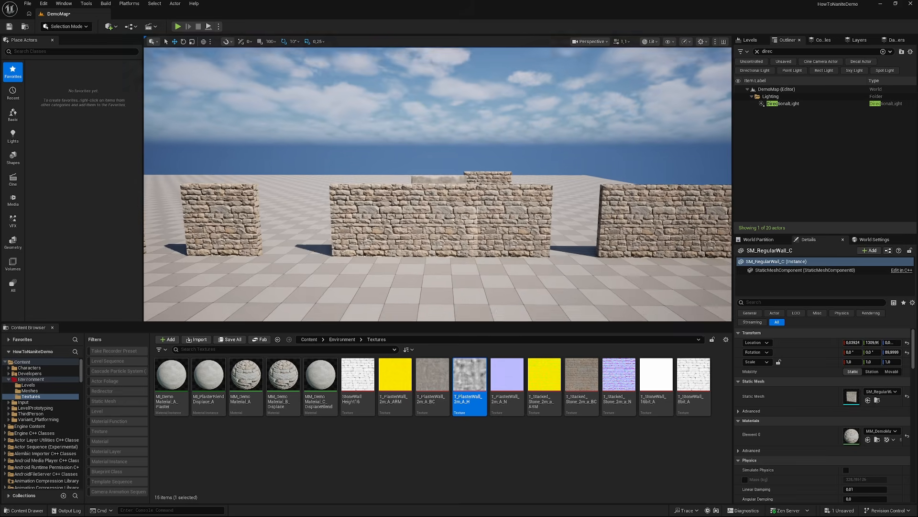
{"action": "key", "text": "w"}
{"action": "key", "text": "w"}
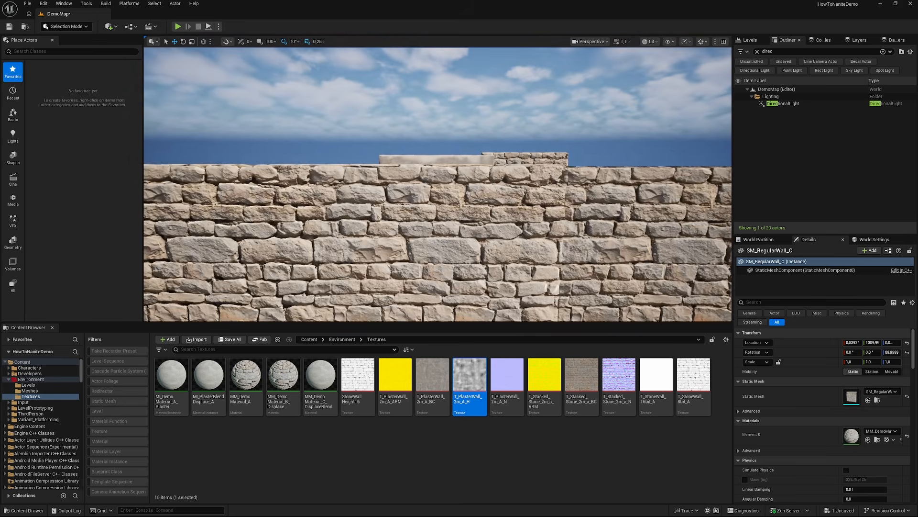
{"action": "key", "text": "s"}
{"action": "key", "text": "a"}
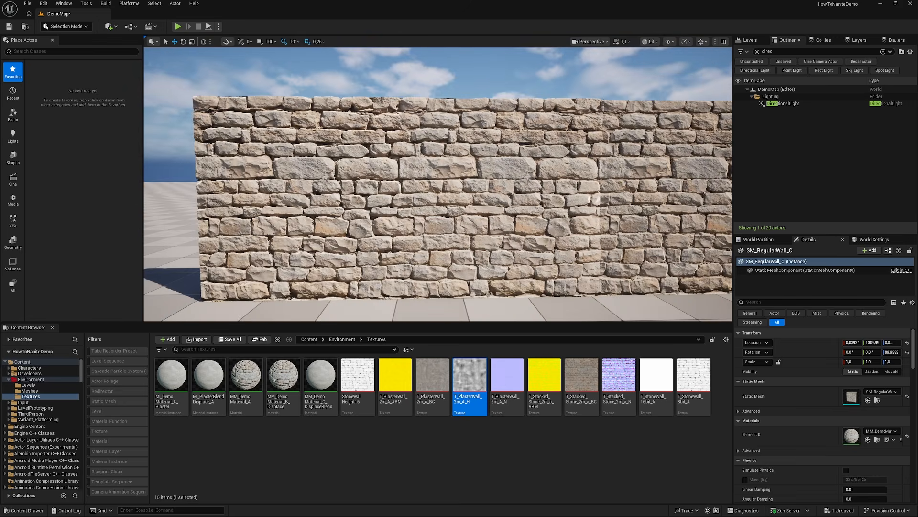
- Examine the stone courses of the middle stone wall up close
{"action": "left_click", "coordinate": [311, 196]}
{"action": "key", "text": "w"}
{"action": "right_click_drag", "start_coordinate": [438, 184], "coordinate": [442, 222]}
{"action": "key", "text": "a"}
{"action": "key", "text": "s"}
{"action": "mouse_move", "coordinate": [324, 223]}
{"action": "right_mouse_down"}
{"action": "mouse_move", "coordinate": [324, 282]}
{"action": "mouse_move", "coordinate": [324, 223]}
{"action": "right_mouse_up"}
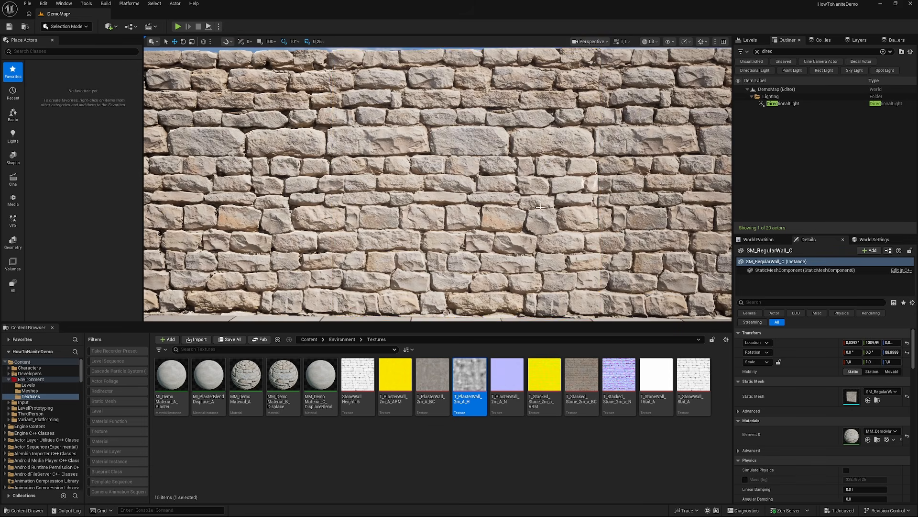
- Open the middle wall's static mesh SM_RegularWall_C to check its Nanite displacement settings, and return to the level
{"action": "key", "text": "g"}
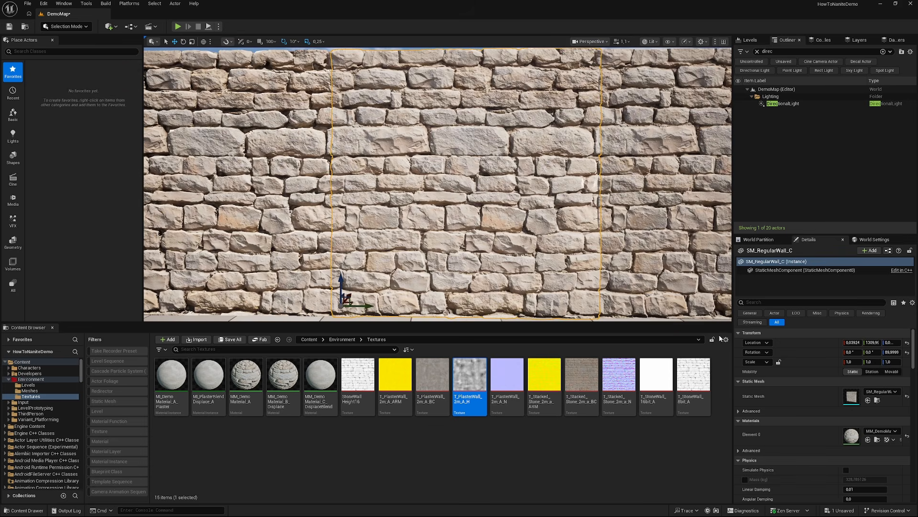
{"action": "double_click", "coordinate": [853, 397]}
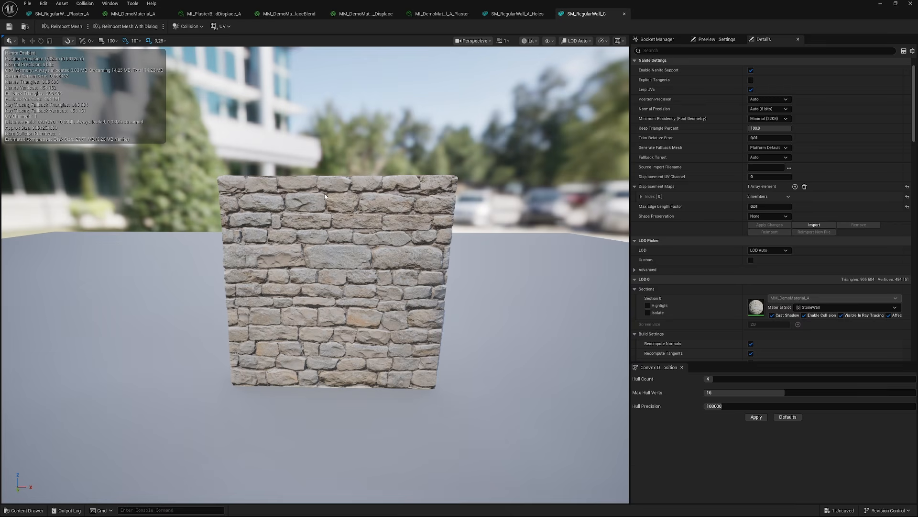
{"action": "left_click", "coordinate": [883, 4]}
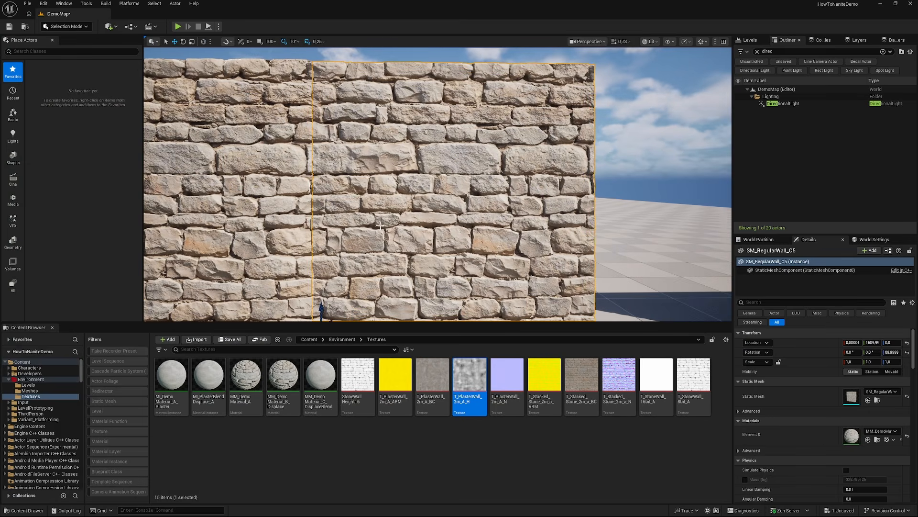
- Examine the end of the stone wall and the partly plastered wall beside it, both up close and from a distance
{"action": "key", "text": "a"}
{"action": "mouse_move", "coordinate": [330, 225]}
{"action": "right_mouse_down"}
{"action": "mouse_move", "coordinate": [306, 219]}
{"action": "mouse_move", "coordinate": [331, 226]}
{"action": "right_mouse_up"}
{"action": "key", "text": "g"}
{"action": "key", "text": "s"}
{"action": "scroll", "coordinate": [330, 225], "scroll_direction": "down", "scroll_amount": 2}
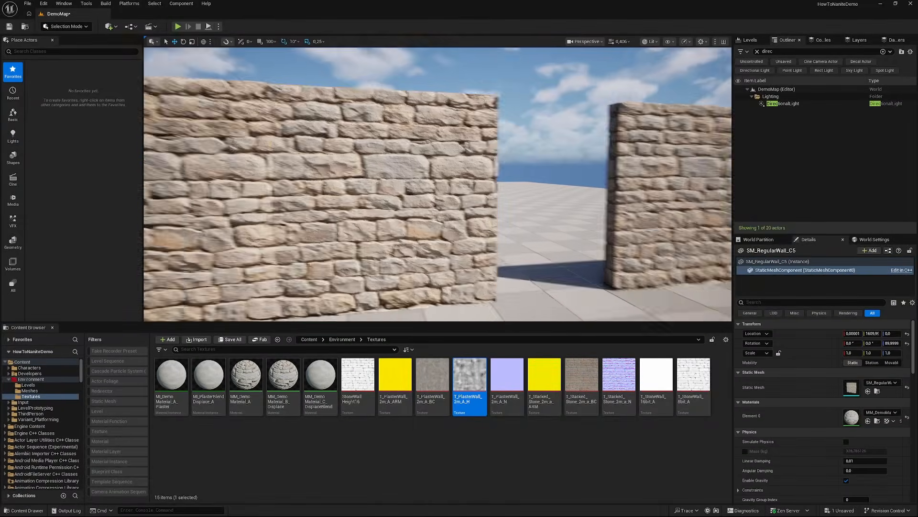
{"action": "right_click_drag", "start_coordinate": [420, 163], "coordinate": [420, 163]}
{"action": "scroll", "coordinate": [420, 164], "scroll_direction": "down", "scroll_amount": 2}
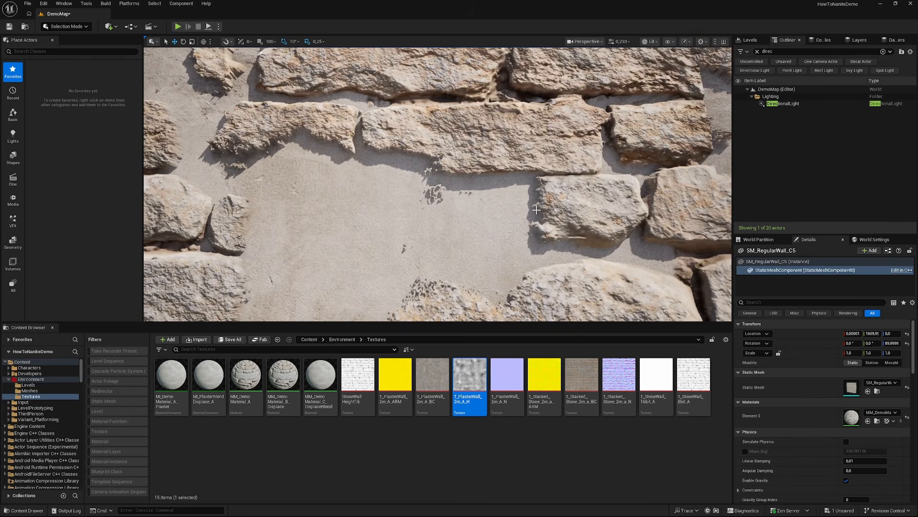
{"action": "right_click_drag", "start_coordinate": [537, 209], "coordinate": [537, 210]}
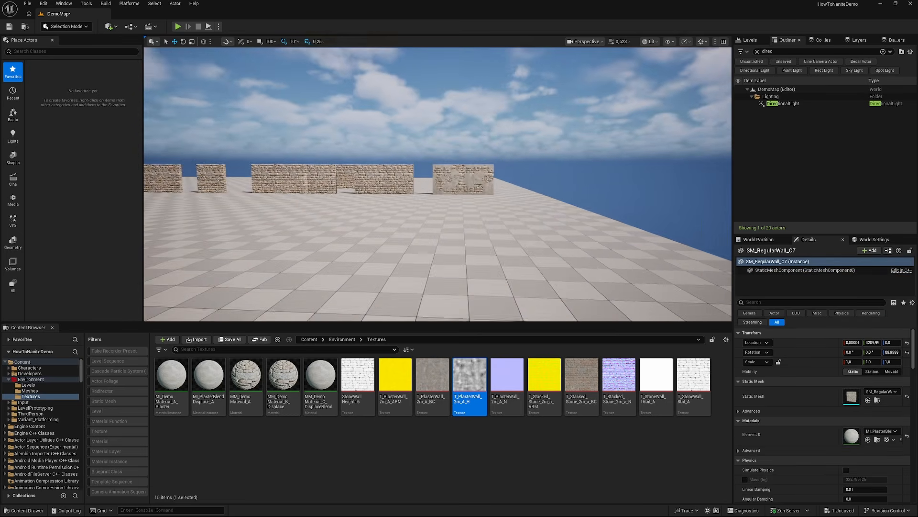
- Paint texture colour in Mesh Paint mode across the two selected plaster wall pieces to blend stone and plaster
{"action": "right_click_drag", "start_coordinate": [438, 184], "coordinate": [438, 185]}
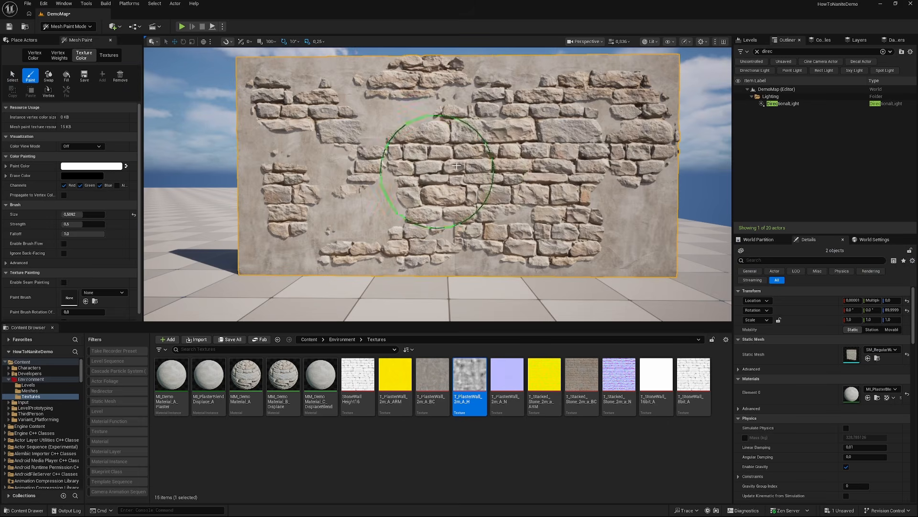
{"action": "mouse_move", "coordinate": [493, 168]}
{"action": "left_mouse_down"}
{"action": "mouse_move", "coordinate": [392, 156]}
{"action": "mouse_move", "coordinate": [365, 136]}
{"action": "mouse_move", "coordinate": [306, 144]}
{"action": "mouse_move", "coordinate": [303, 202]}
{"action": "left_mouse_up"}
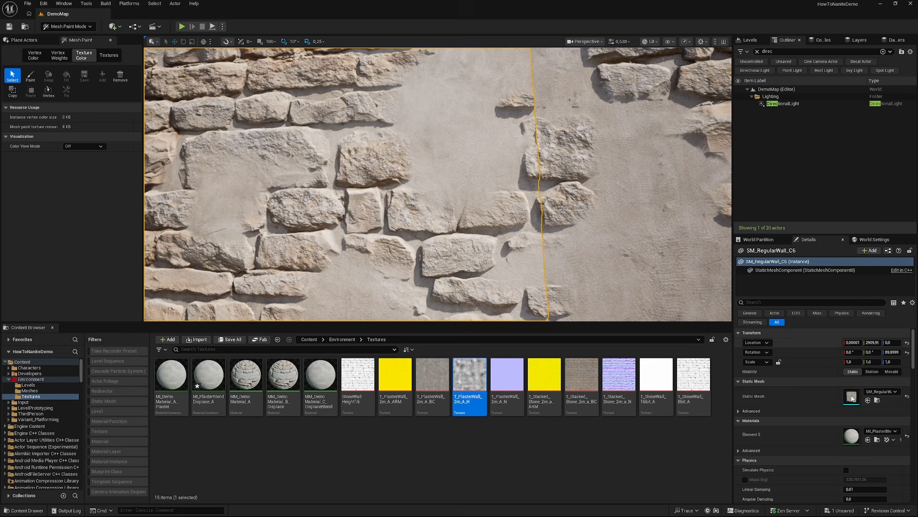
- Open the plaster-blend material instance of the selected wall piece and check its Displacement Scaling override
{"action": "double_click", "coordinate": [851, 436]}
{"action": "left_click", "coordinate": [604, 235]}
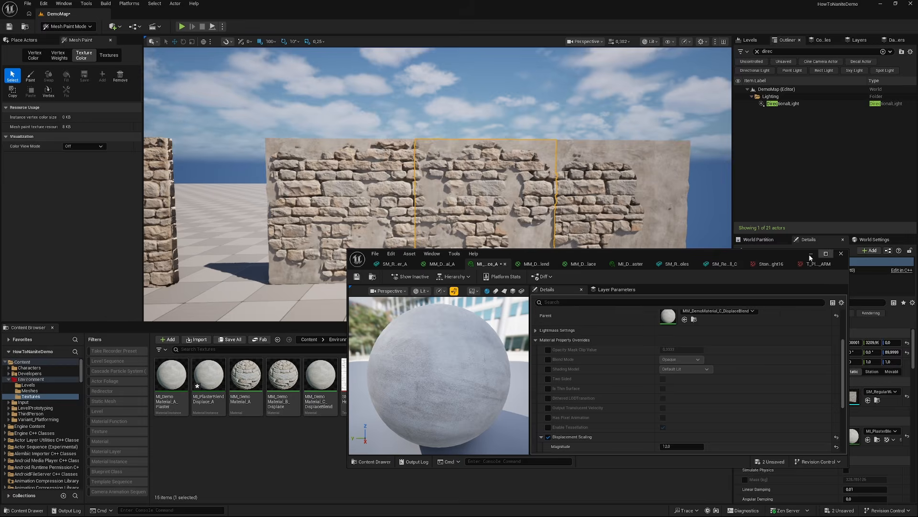
{"action": "left_click", "coordinate": [840, 254]}
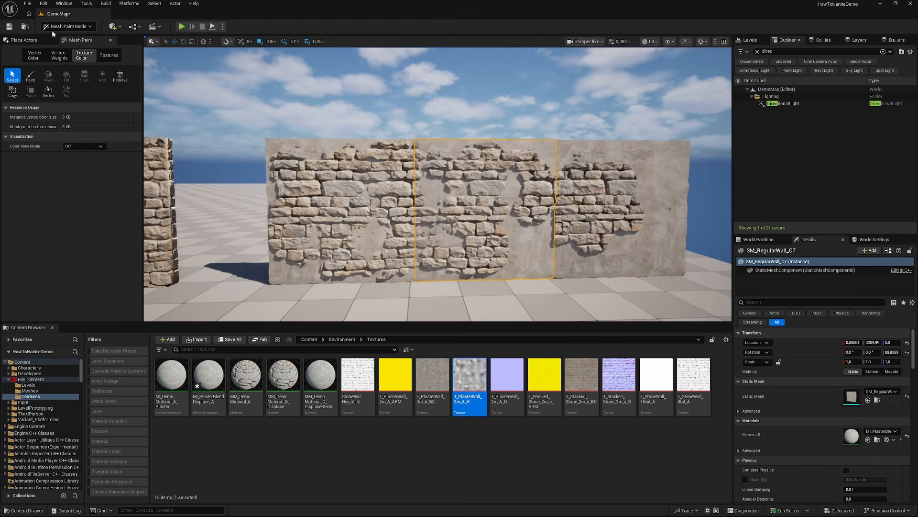
- Return to Selection mode and open the static mesh SM_RegularWall_D of the first plaster wall piece in a maximized editor
{"action": "left_click", "coordinate": [67, 26]}
{"action": "left_click", "coordinate": [72, 38]}
{"action": "left_click", "coordinate": [346, 177]}
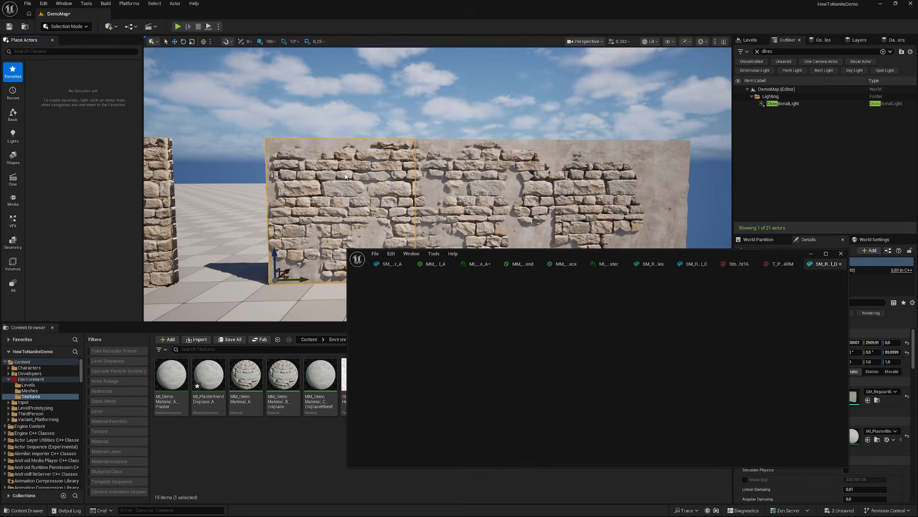
{"action": "left_click", "coordinate": [826, 254]}
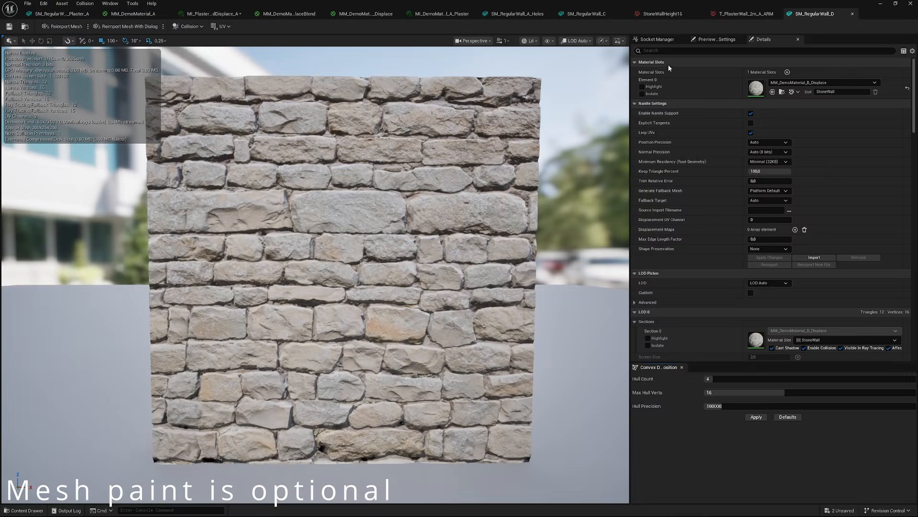
- Open the material MM_DemoMaterial_B_Displace and filter its details by "nan" to check the Nanite tessellation and displacement settings
{"action": "left_click", "coordinate": [660, 14]}
{"action": "left_click", "coordinate": [745, 13]}
{"action": "left_click", "coordinate": [587, 13]}
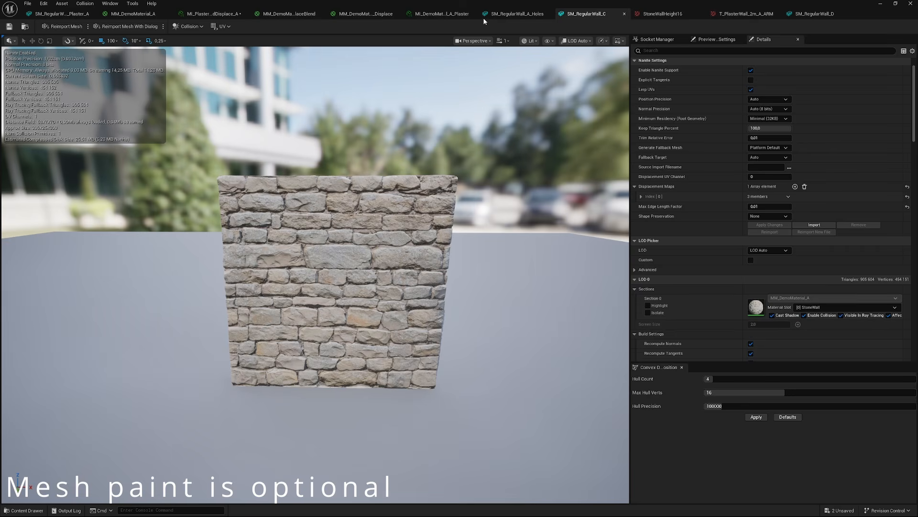
{"action": "left_click", "coordinate": [355, 14]}
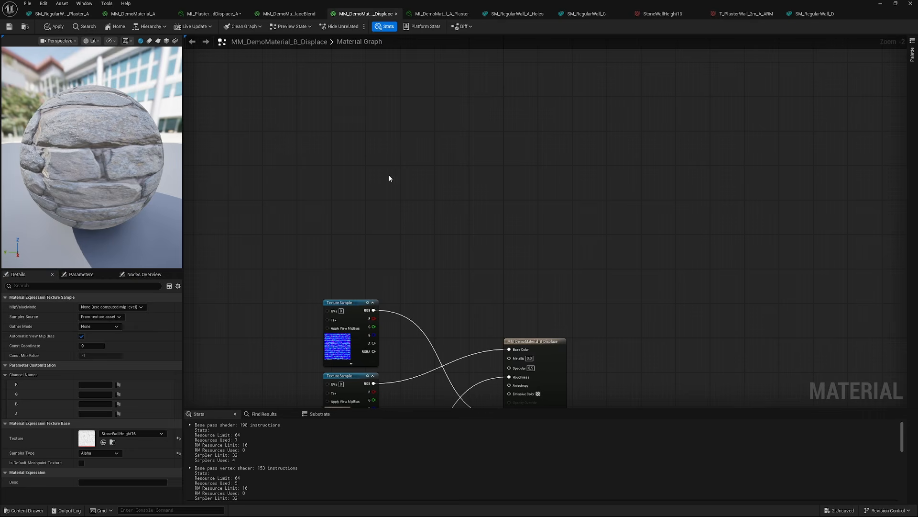
{"action": "scroll", "coordinate": [388, 175], "scroll_direction": "down", "scroll_amount": 1}
{"action": "right_click_drag", "start_coordinate": [236, 316], "coordinate": [246, 268]}
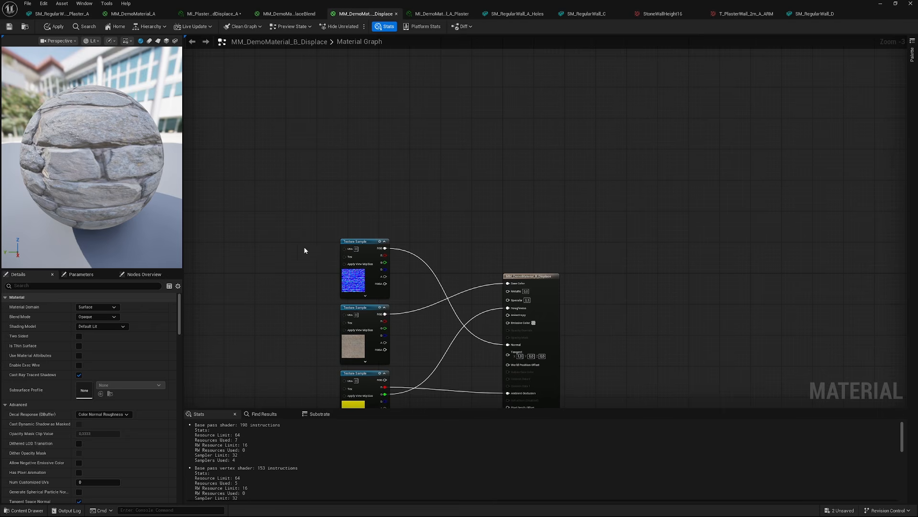
{"action": "left_click", "coordinate": [46, 284]}
{"action": "type", "text": "nan"}
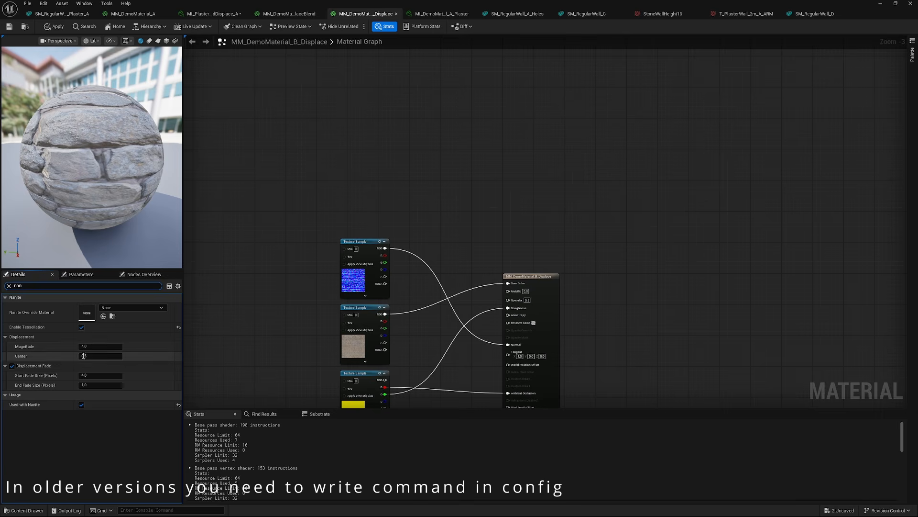
- Examine the height-blend node network in the graph of MM_DemoMaterial_C_DisplaceBlend
{"action": "scroll", "coordinate": [238, 324], "scroll_direction": "down", "scroll_amount": 6}
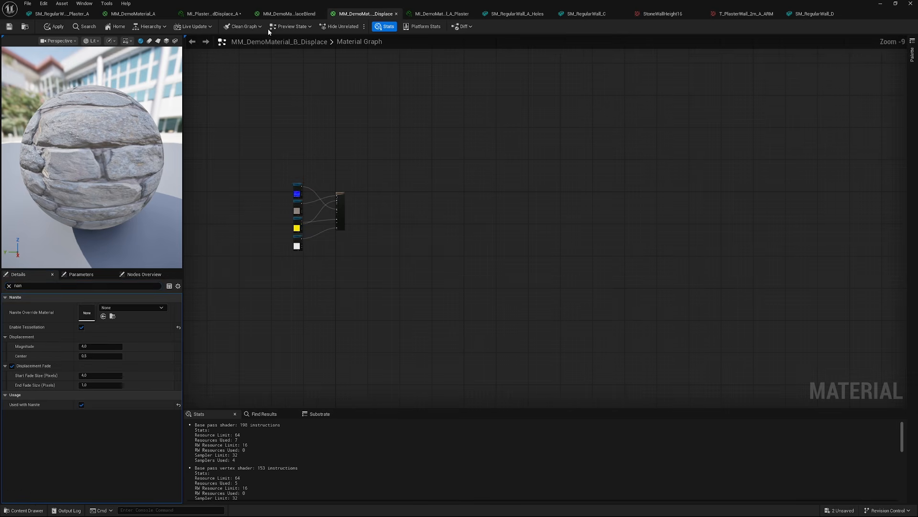
{"action": "left_click", "coordinate": [286, 14]}
{"action": "scroll", "coordinate": [340, 135], "scroll_direction": "up", "scroll_amount": 5}
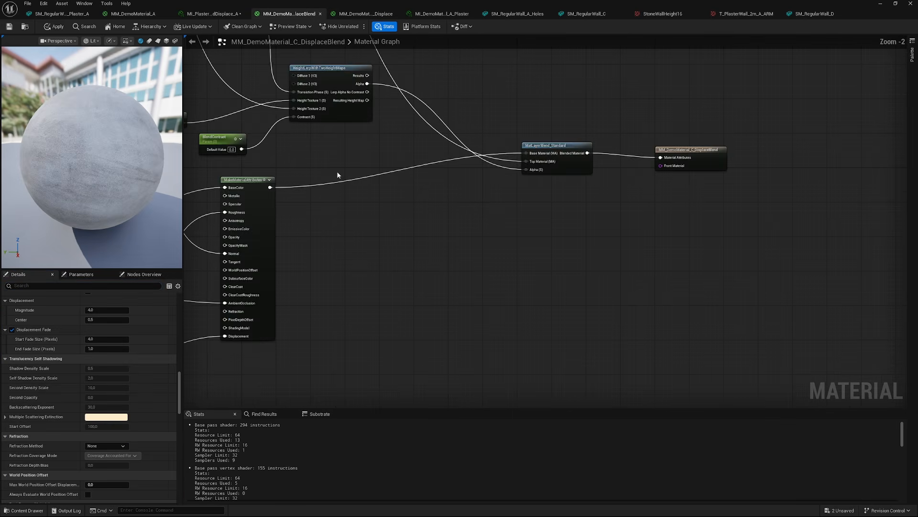
{"action": "right_click_drag", "start_coordinate": [338, 175], "coordinate": [574, 122]}
{"action": "scroll", "coordinate": [445, 294], "scroll_direction": "up", "scroll_amount": 2}
{"action": "left_click", "coordinate": [290, 362]}
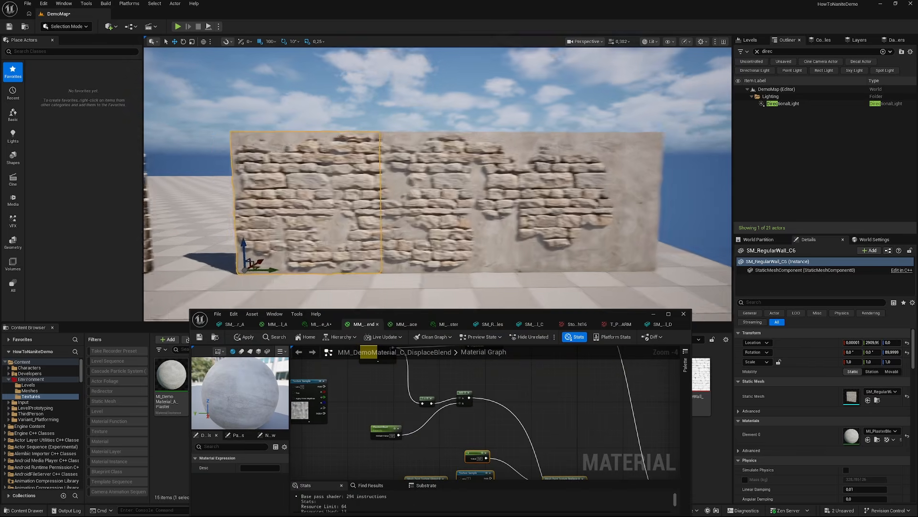
- Go back to the level and compare the plaster-blended wall with the plain stone walls from a distance
{"action": "right_click", "coordinate": [489, 235]}
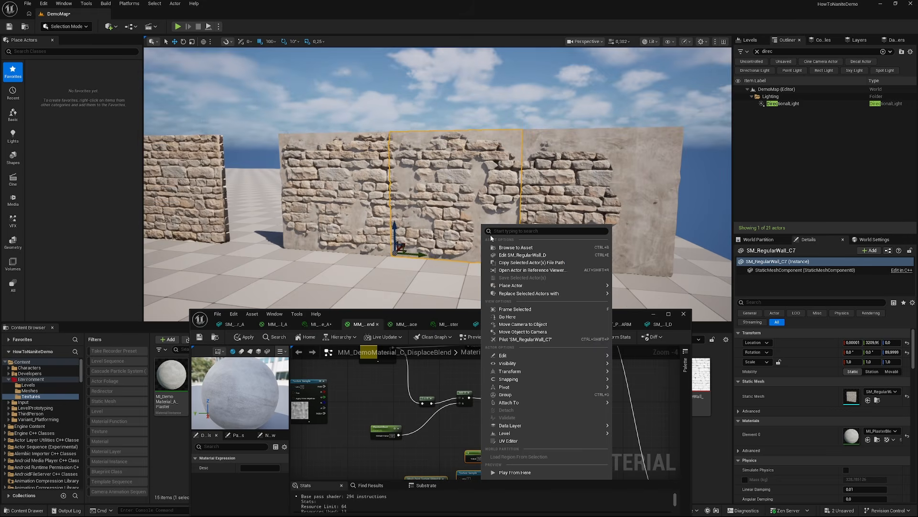
{"action": "key", "text": "Escape"}
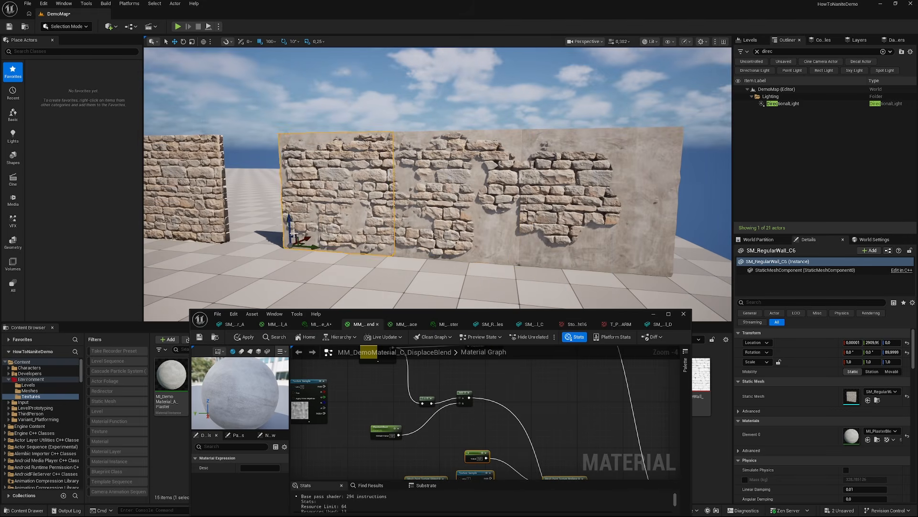
{"action": "key", "text": "g"}
{"action": "right_click_drag", "start_coordinate": [424, 221], "coordinate": [489, 192]}
{"action": "key", "text": "s"}
{"action": "scroll", "coordinate": [461, 204], "scroll_direction": "up", "scroll_amount": 3}
{"action": "key", "text": "w"}
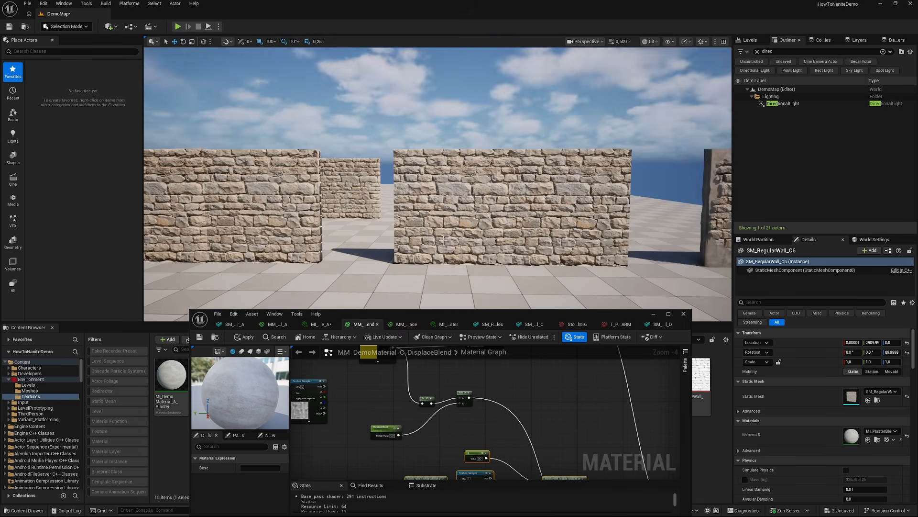
- Select the middle stone wall and open its static mesh SM_RegularWall_C to view the wall closer
{"action": "right_click_drag", "start_coordinate": [538, 240], "coordinate": [537, 241]}
{"action": "key", "text": "w"}
{"action": "left_click", "coordinate": [538, 241]}
{"action": "double_click", "coordinate": [859, 401]}
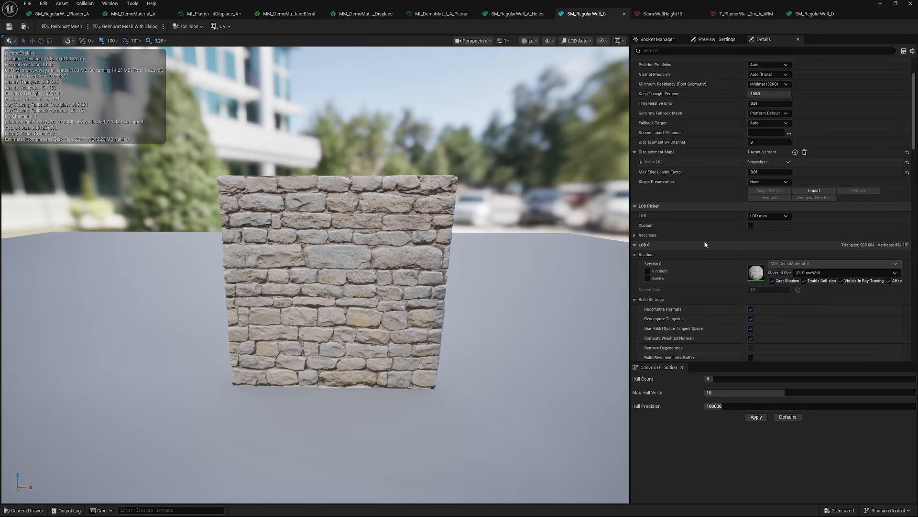
{"action": "key", "text": "w"}
{"action": "mouse_move", "coordinate": [493, 230]}
{"action": "right_mouse_down"}
{"action": "mouse_move", "coordinate": [483, 222]}
{"action": "mouse_move", "coordinate": [495, 227]}
{"action": "right_mouse_up"}
- Search the editor plugins for "nanite" to check the Nanite Displaced Mesh plugin
{"action": "double_click", "coordinate": [489, 7]}
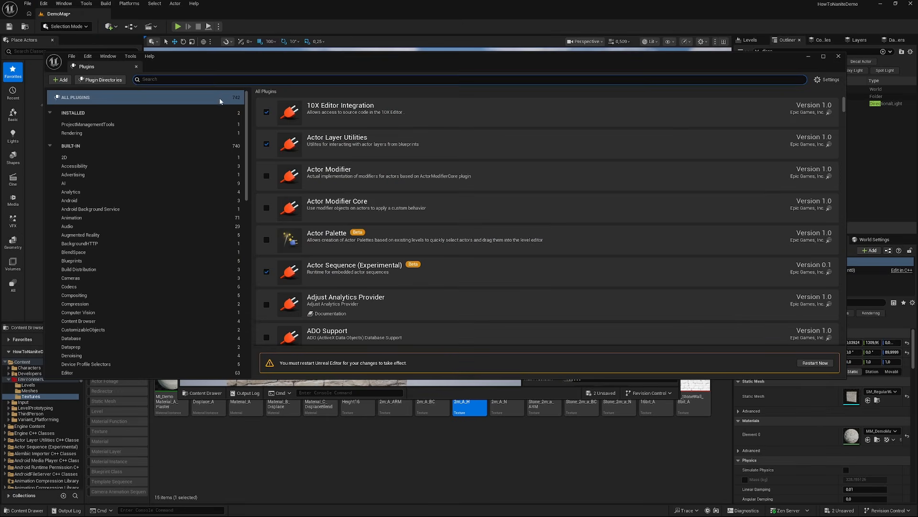
{"action": "left_click", "coordinate": [204, 79]}
{"action": "type", "text": "nan"}
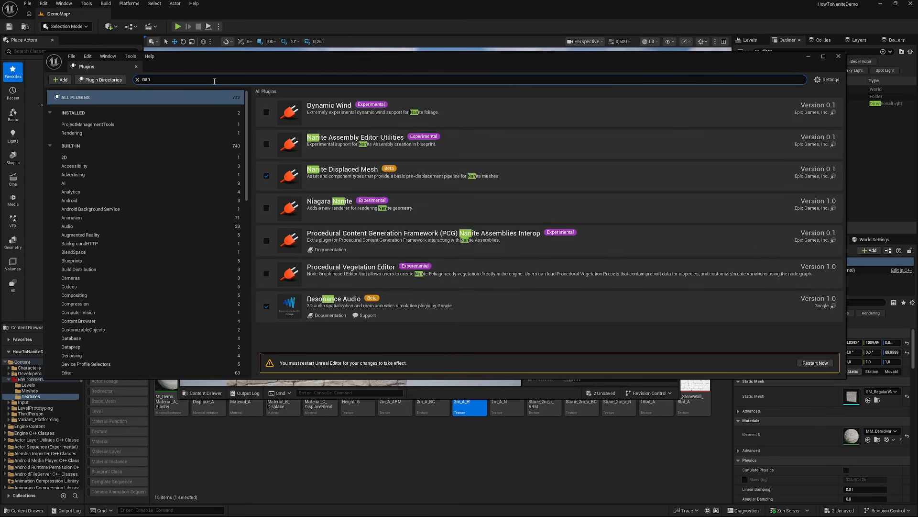
{"action": "key", "text": "BackSpace"}
{"action": "key", "text": "BackSpace"}
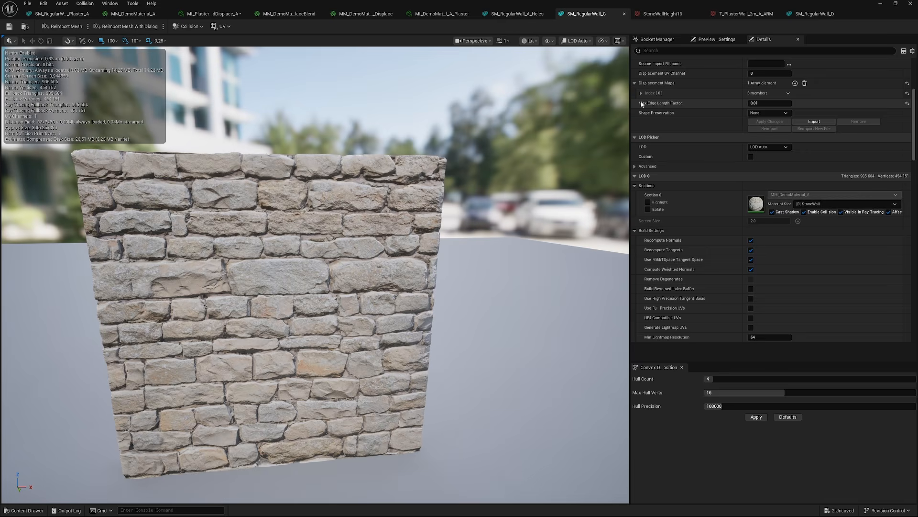
- Expand the first displacement map entry of SM_RegularWall_C and inspect the wall mesh in the preview
{"action": "scroll", "coordinate": [640, 103], "scroll_direction": "up", "scroll_amount": 1}
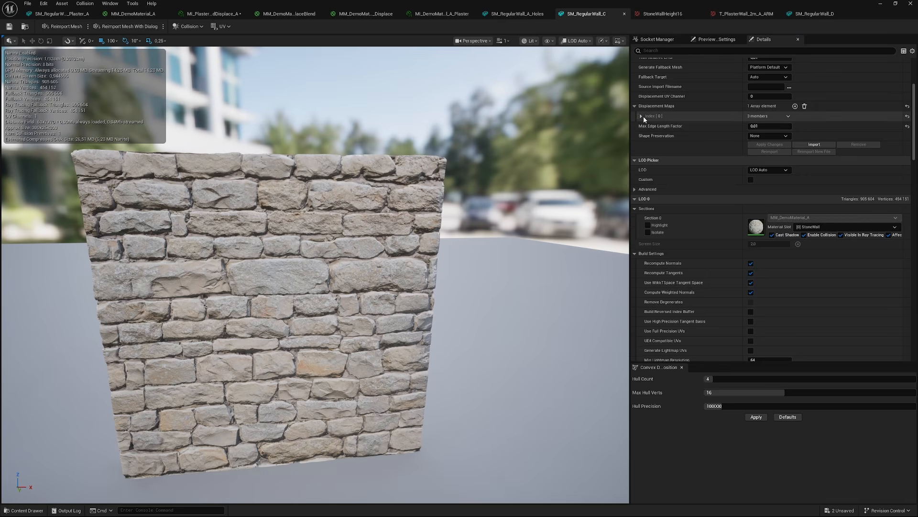
{"action": "left_click", "coordinate": [642, 116]}
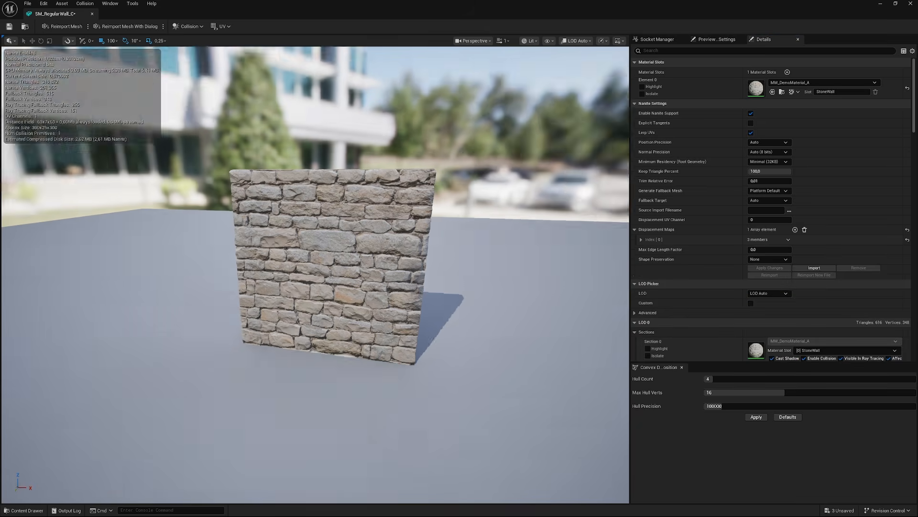
{"action": "key", "text": "w"}
{"action": "right_click_drag", "start_coordinate": [330, 268], "coordinate": [154, 268]}
{"action": "scroll", "coordinate": [316, 267], "scroll_direction": "down", "scroll_amount": 4}
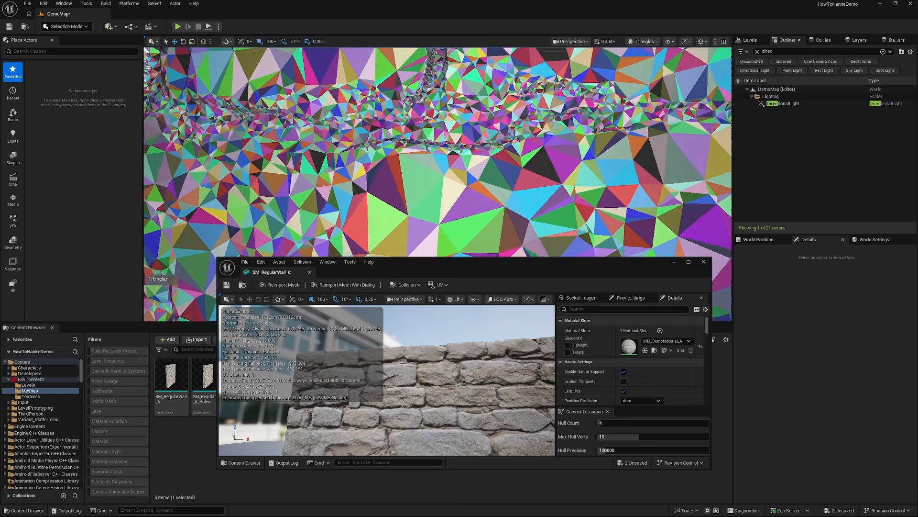
- Inspect the displaced wall's triangle density up close and its lit appearance across the whole wall
{"action": "right_click_drag", "start_coordinate": [437, 153], "coordinate": [512, 131]}
{"action": "scroll", "coordinate": [450, 148], "scroll_direction": "down", "scroll_amount": 7}
{"action": "key", "text": "w"}
{"action": "scroll", "coordinate": [457, 128], "scroll_direction": "down", "scroll_amount": 5}
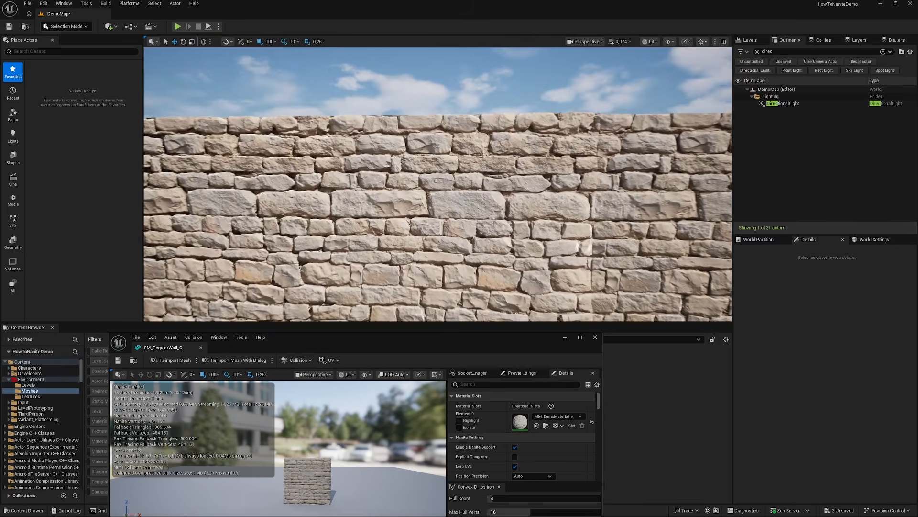
{"action": "key", "text": "s"}
{"action": "scroll", "coordinate": [438, 184], "scroll_direction": "up", "scroll_amount": 6}
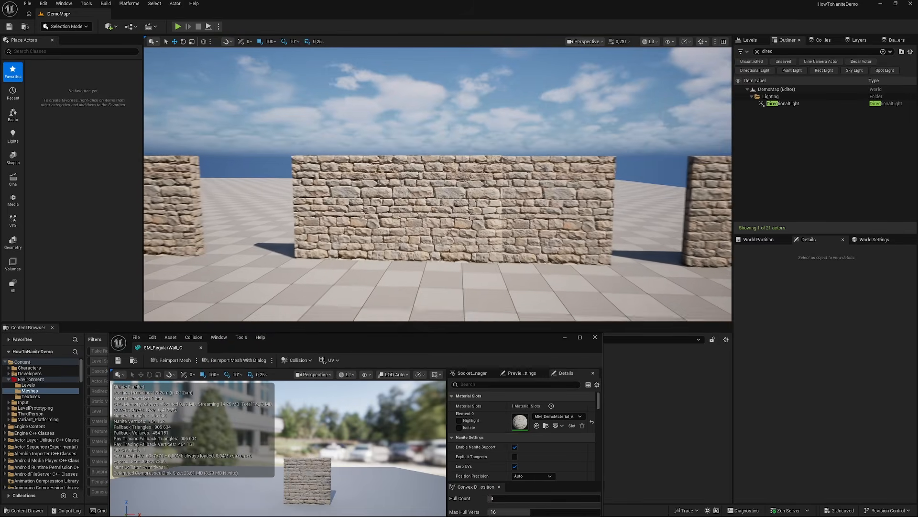
{"action": "key", "text": "s"}
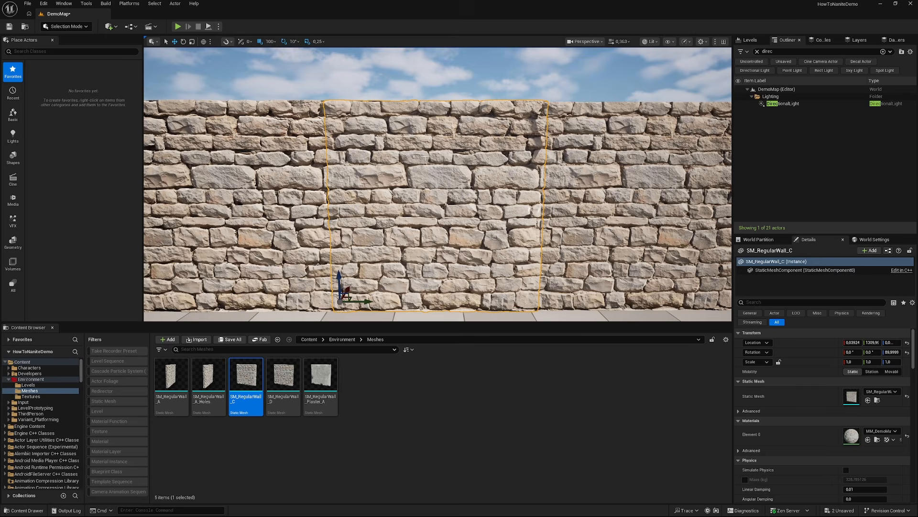
- Switch the level editor to Modeling mode with the middle SM_RegularWall_C piece selected
{"action": "left_click", "coordinate": [51, 27]}
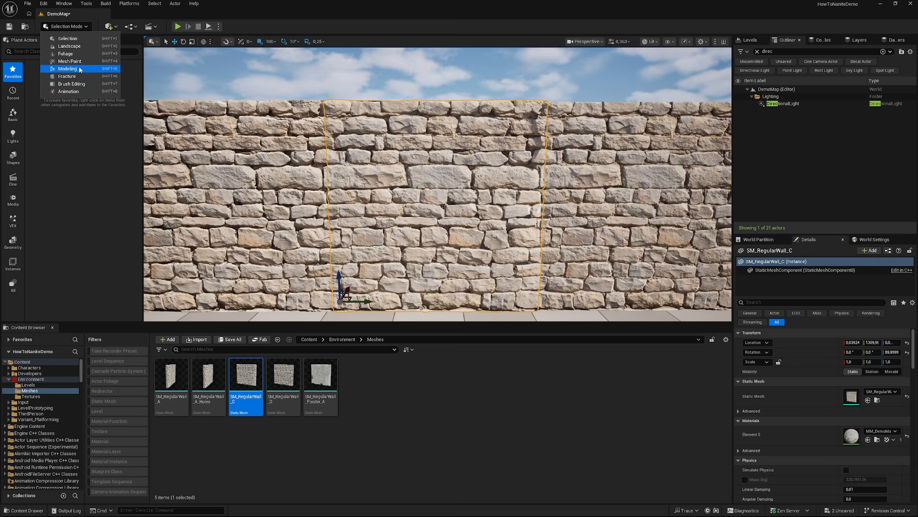
{"action": "left_click", "coordinate": [64, 66]}
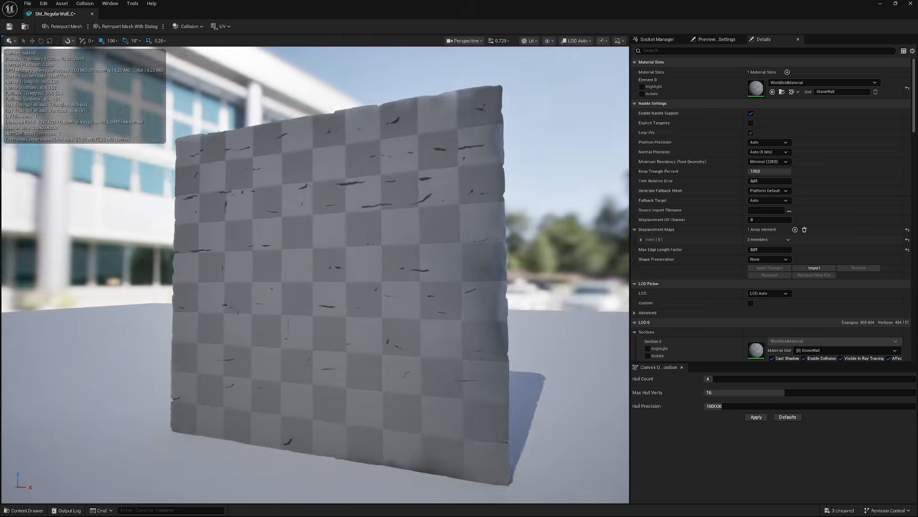
- Look over the displaced stone wall and clear the Outliner filter to list all level actors
{"action": "left_click_drag", "start_coordinate": [382, 244], "coordinate": [450, 318]}
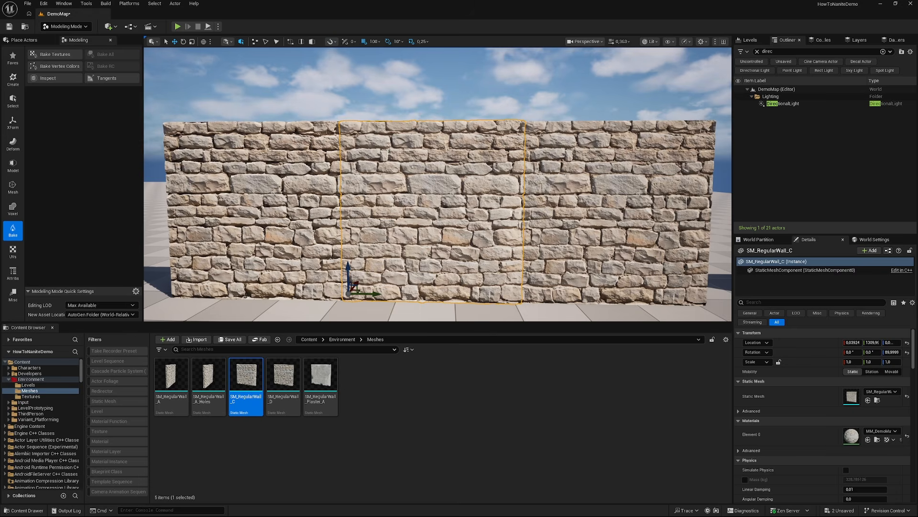
{"action": "mouse_move", "coordinate": [388, 150]}
{"action": "right_mouse_down"}
{"action": "mouse_move", "coordinate": [408, 168]}
{"action": "mouse_move", "coordinate": [394, 148]}
{"action": "mouse_move", "coordinate": [398, 164]}
{"action": "right_mouse_up"}
{"action": "scroll", "coordinate": [395, 148], "scroll_direction": "down", "scroll_amount": 2}
{"action": "scroll", "coordinate": [393, 158], "scroll_direction": "down", "scroll_amount": 5}
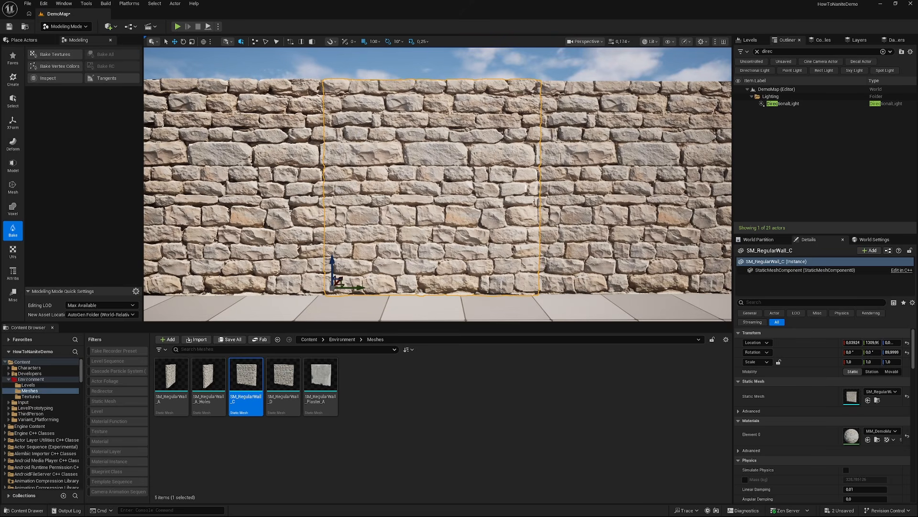
{"action": "left_click", "coordinate": [757, 52]}
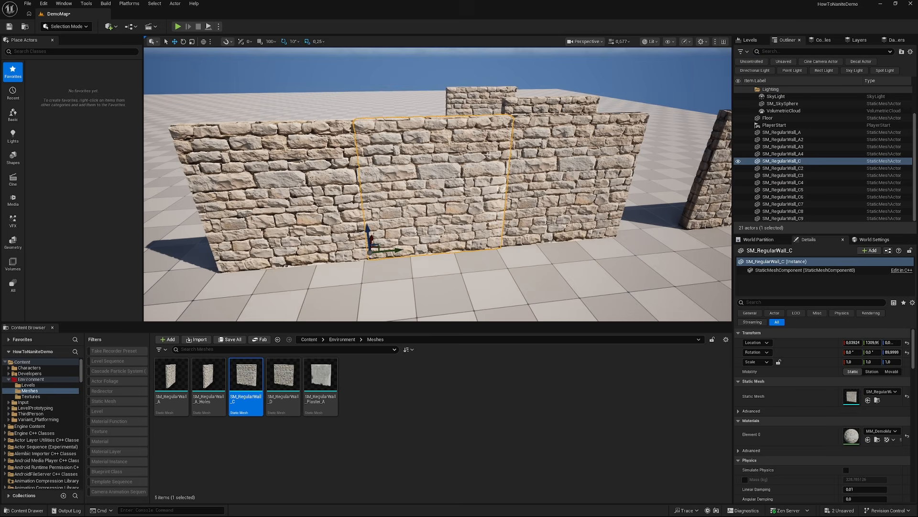
- View the plaster-blended wall beside the plain stone wall, and select the texture sample feeding Displacement in MM_DemoMaterial_B_Displace
{"action": "key", "text": "d"}
{"action": "right_click_drag", "start_coordinate": [489, 155], "coordinate": [521, 146]}
{"action": "key", "text": "d"}
{"action": "right_click_drag", "start_coordinate": [433, 187], "coordinate": [413, 235]}
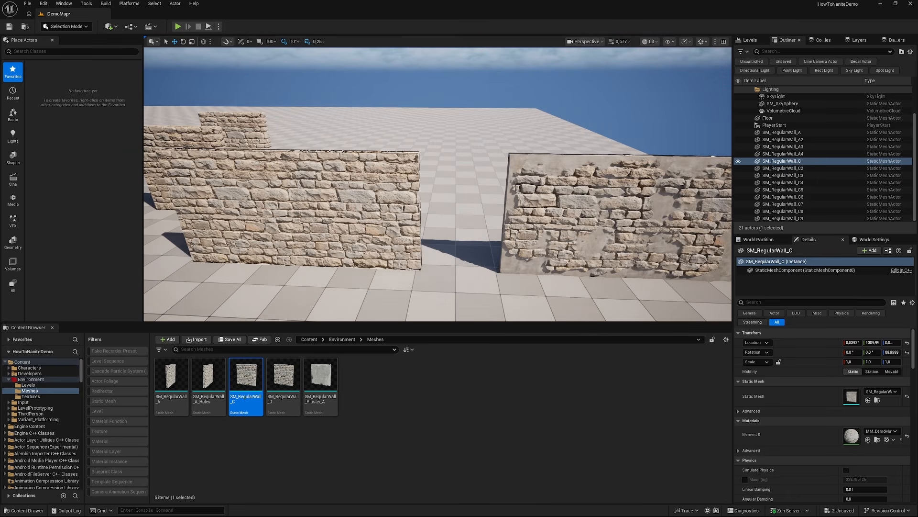
{"action": "right_click_drag", "start_coordinate": [465, 241], "coordinate": [485, 239]}
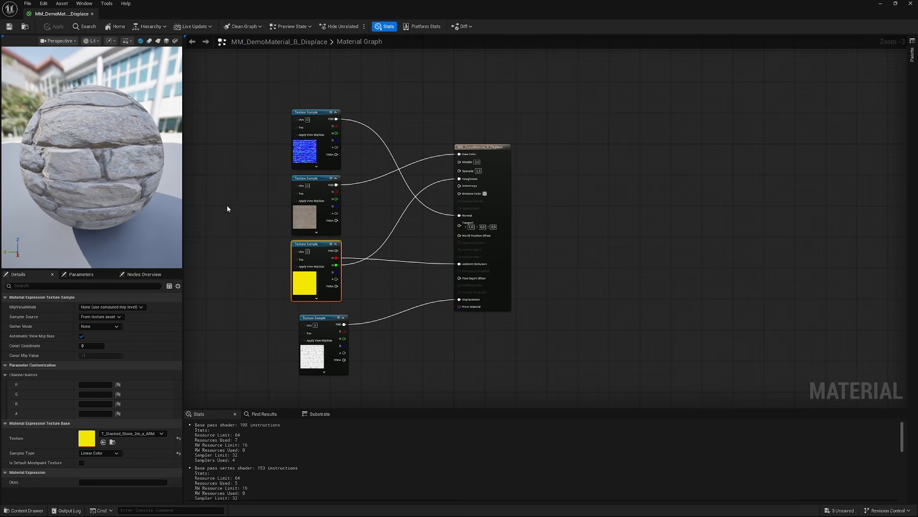
{"action": "left_click", "coordinate": [319, 346]}
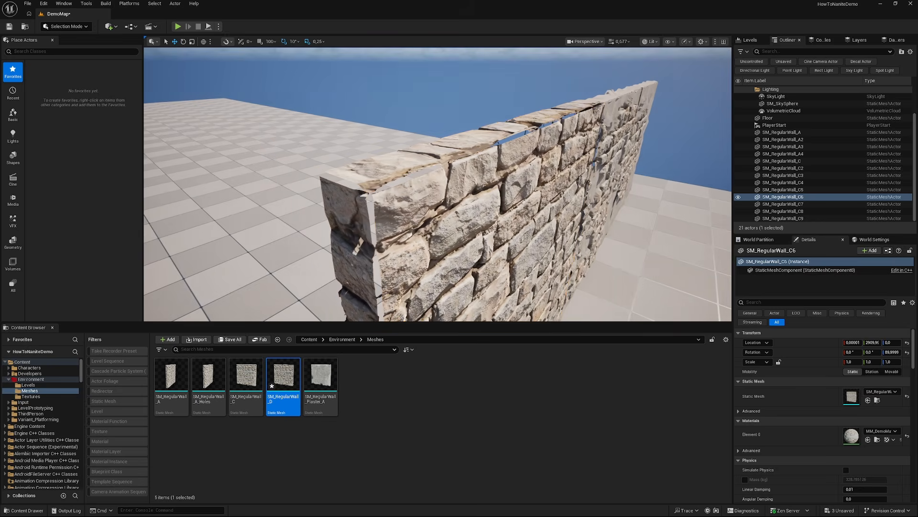
- Inspect the end face and top edge of the SM_RegularWall_C6 piece up close
{"action": "key", "text": "g"}
{"action": "key", "text": "g"}
{"action": "key", "text": "g"}
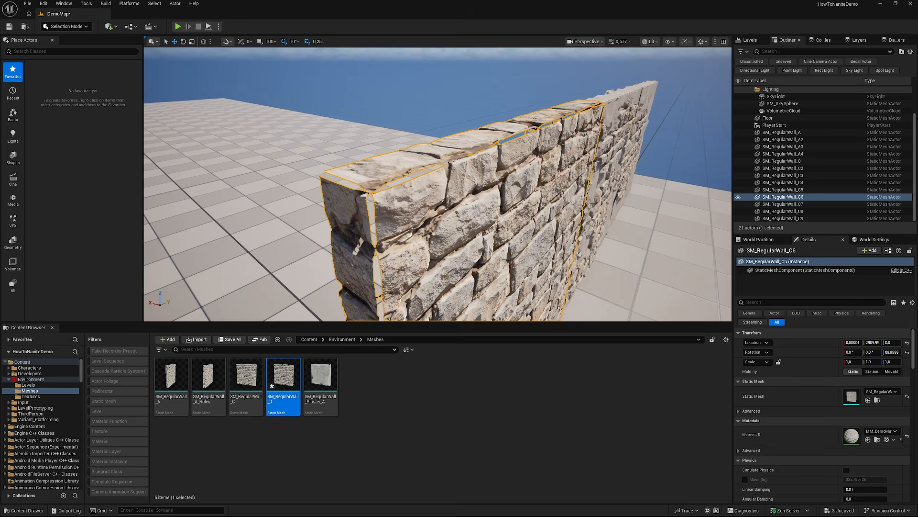
{"action": "right_click_drag", "start_coordinate": [435, 187], "coordinate": [483, 158]}
{"action": "key", "text": "g"}
{"action": "key", "text": "g"}
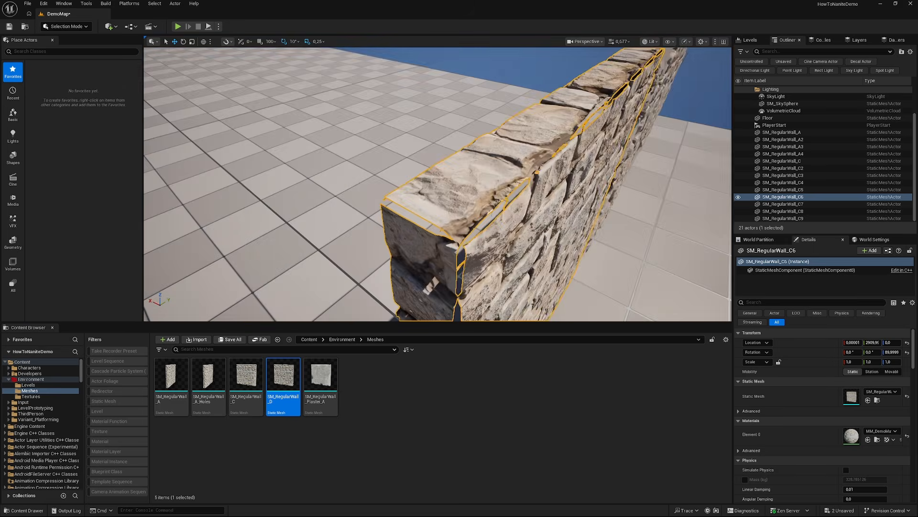
{"action": "right_click_drag", "start_coordinate": [407, 185], "coordinate": [397, 186]}
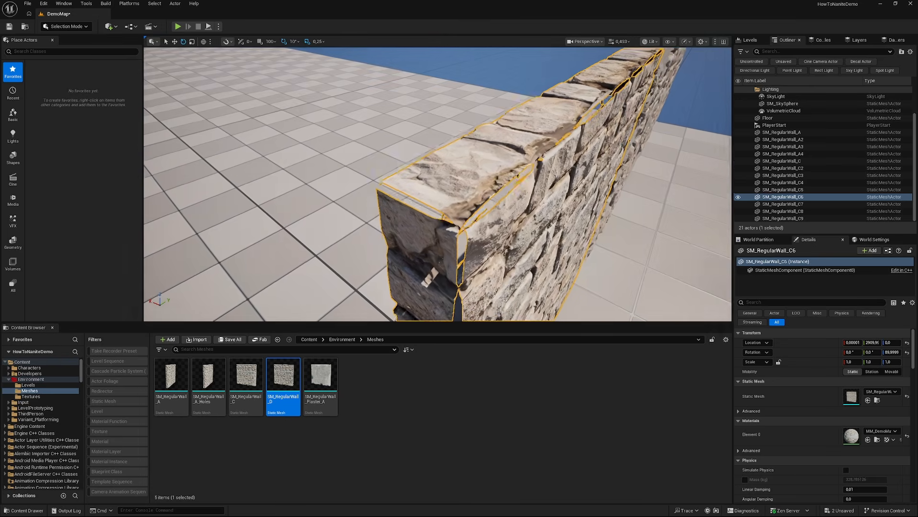
{"action": "right_click_drag", "start_coordinate": [397, 186], "coordinate": [383, 186]}
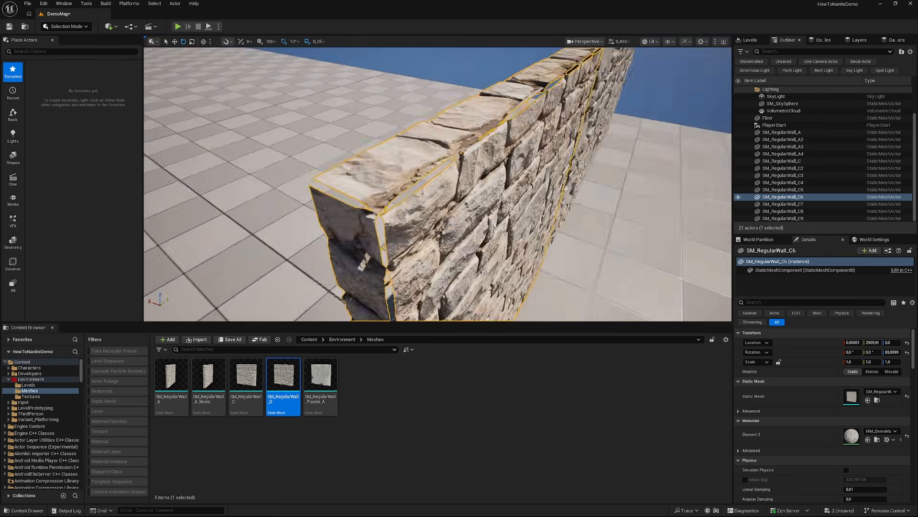
{"action": "mouse_move", "coordinate": [375, 143]}
{"action": "right_mouse_down"}
{"action": "mouse_move", "coordinate": [397, 143]}
{"action": "mouse_move", "coordinate": [375, 142]}
{"action": "right_mouse_up"}
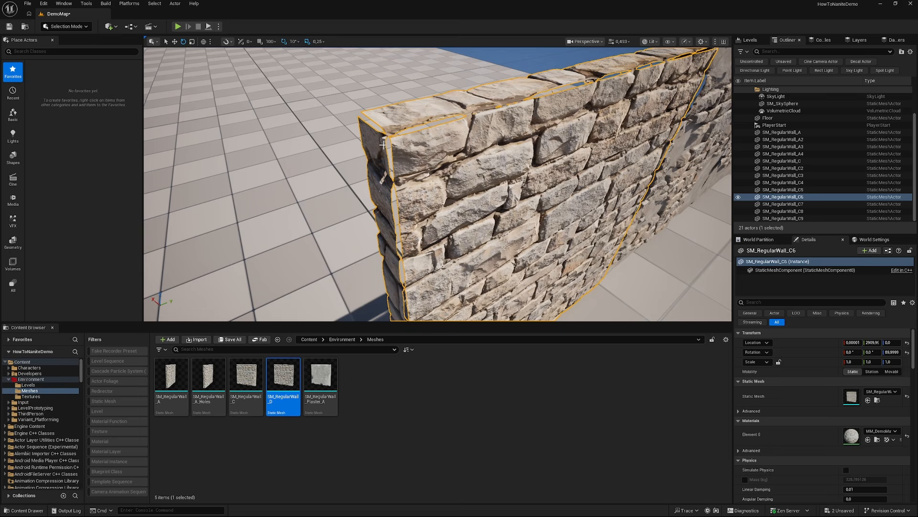
- Switch the level editor to Modeling mode and examine the upper stones of SM_RegularWall_C6 at close range
{"action": "left_click", "coordinate": [66, 27]}
{"action": "left_click", "coordinate": [48, 85]}
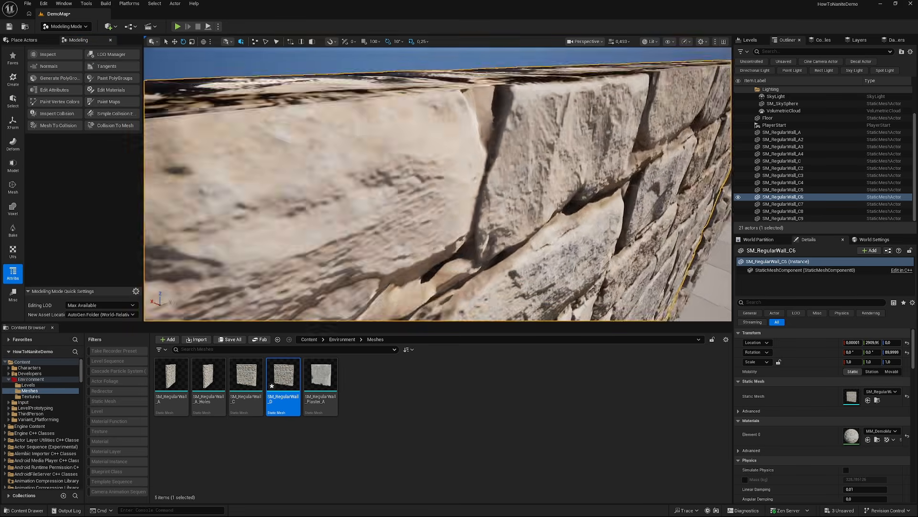
{"action": "right_click_drag", "start_coordinate": [438, 184], "coordinate": [584, 180]}
{"action": "right_click_drag", "start_coordinate": [452, 207], "coordinate": [469, 201]}
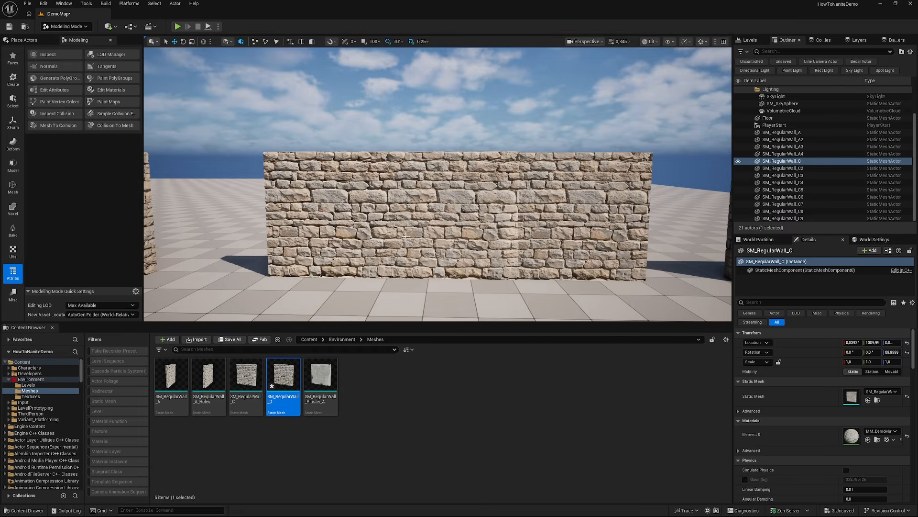
{"action": "right_click_drag", "start_coordinate": [406, 236], "coordinate": [426, 228]}
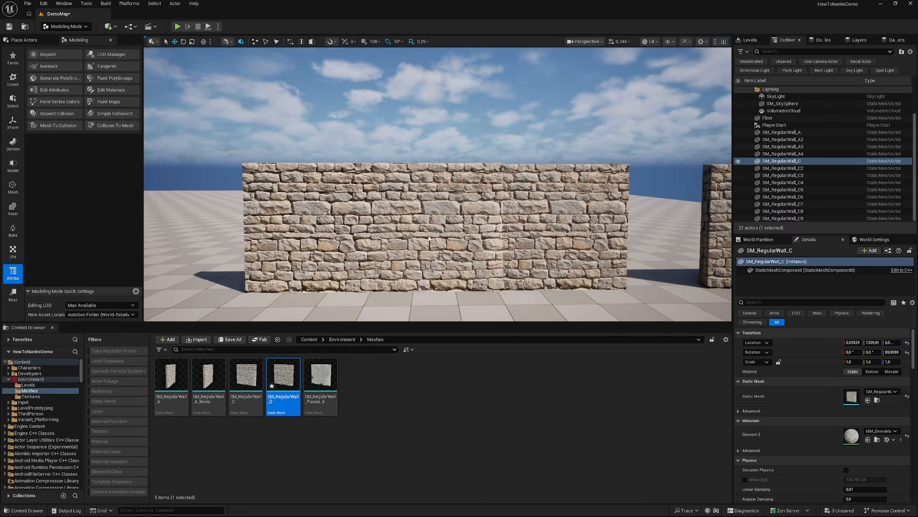
- Examine the joint between the middle SM_RegularWall_C piece and the neighbouring SM_RegularWall_C5 piece up close
{"action": "right_click", "coordinate": [426, 228]}
{"action": "left_click", "coordinate": [431, 220]}
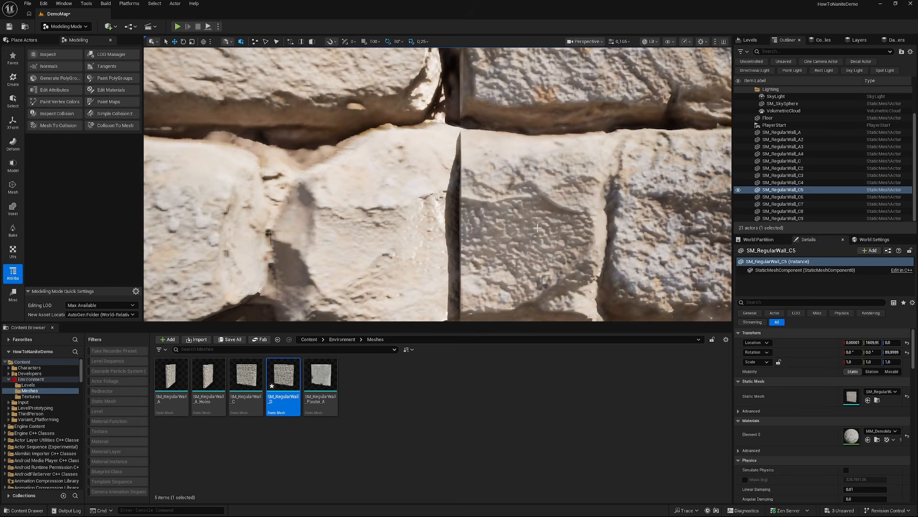
{"action": "right_click", "coordinate": [538, 228]}
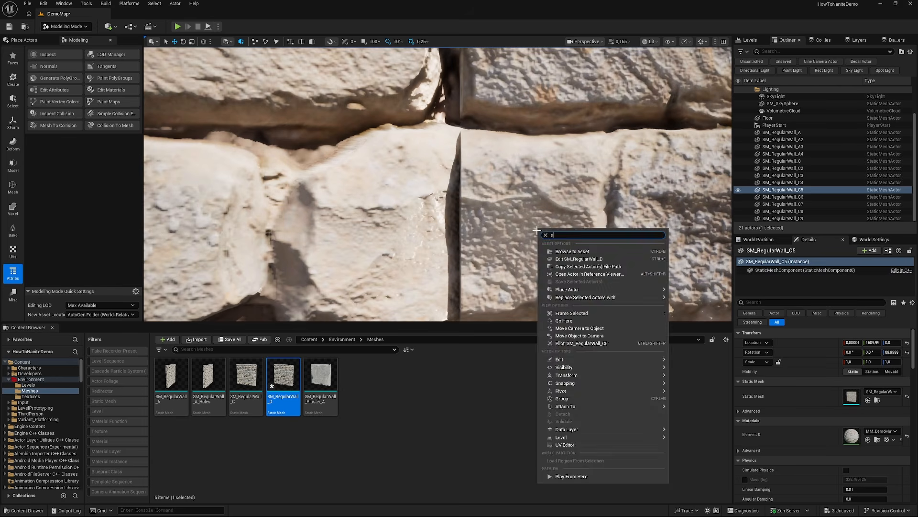
{"action": "type", "text": "s"}
{"action": "left_click", "coordinate": [430, 225]}
{"action": "key", "text": "s"}
{"action": "right_click_drag", "start_coordinate": [431, 224], "coordinate": [396, 222]}
{"action": "key", "text": "s"}
{"action": "right_click_drag", "start_coordinate": [476, 237], "coordinate": [475, 237]}
{"action": "key", "text": "a"}
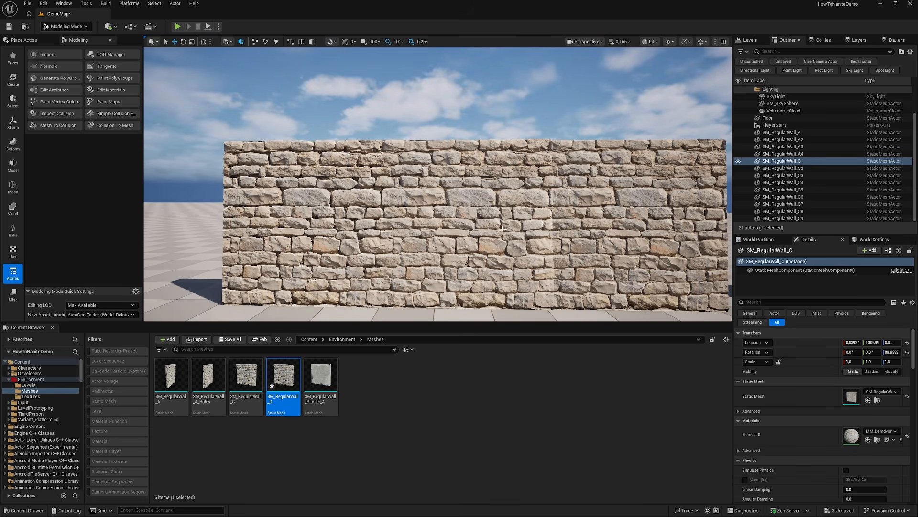
- View the assembled row of stone wall pieces from several distances to judge how the seams tile
{"action": "key", "text": "w"}
{"action": "right_click_drag", "start_coordinate": [502, 228], "coordinate": [502, 228]}
{"action": "key", "text": "s"}
{"action": "scroll", "coordinate": [503, 229], "scroll_direction": "down", "scroll_amount": 2}
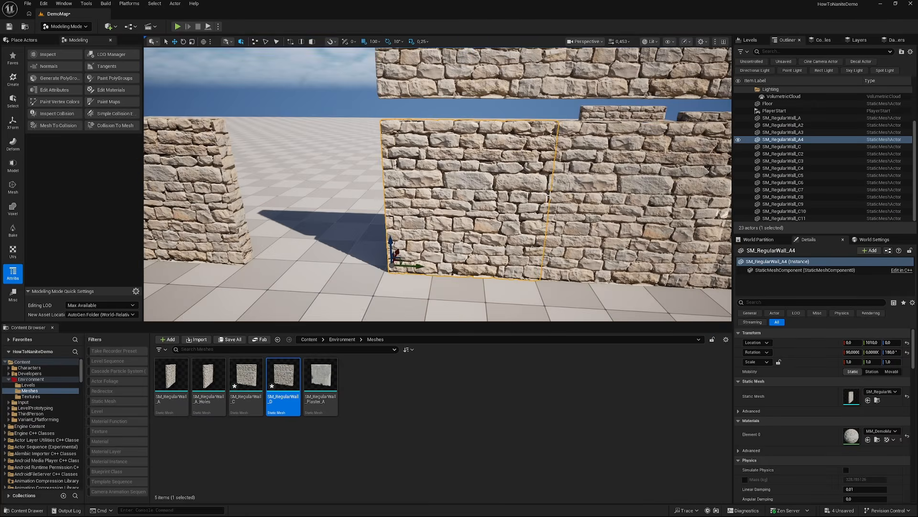
{"action": "right_click_drag", "start_coordinate": [548, 197], "coordinate": [479, 241]}
{"action": "key", "text": "a"}
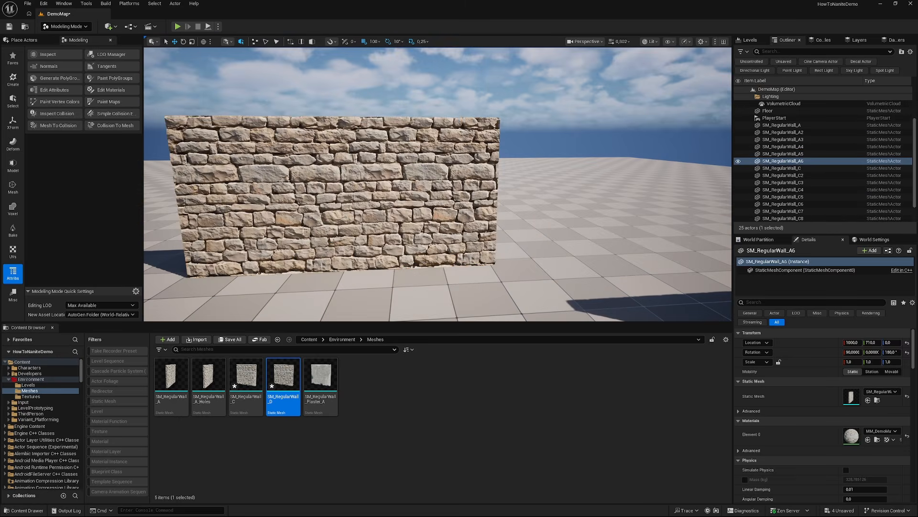
- Duplicate the SM_RegularWall_A5 piece to both sides so three identical pieces form one continuous wall
{"action": "key", "text": "w"}
{"action": "right_click_drag", "start_coordinate": [305, 231], "coordinate": [287, 239]}
{"action": "scroll", "coordinate": [305, 231], "scroll_direction": "down", "scroll_amount": 7}
{"action": "key", "text": "s"}
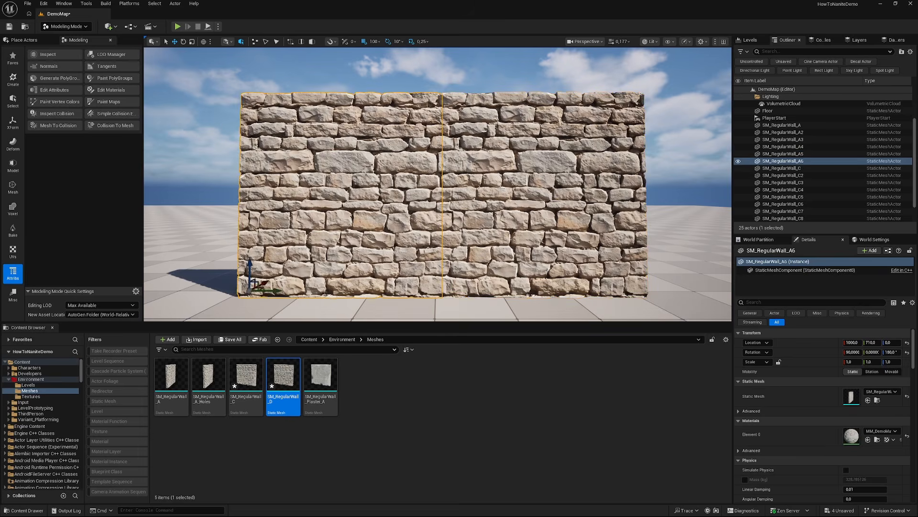
{"action": "key", "text": "d"}
{"action": "right_click_drag", "start_coordinate": [358, 268], "coordinate": [365, 267]}
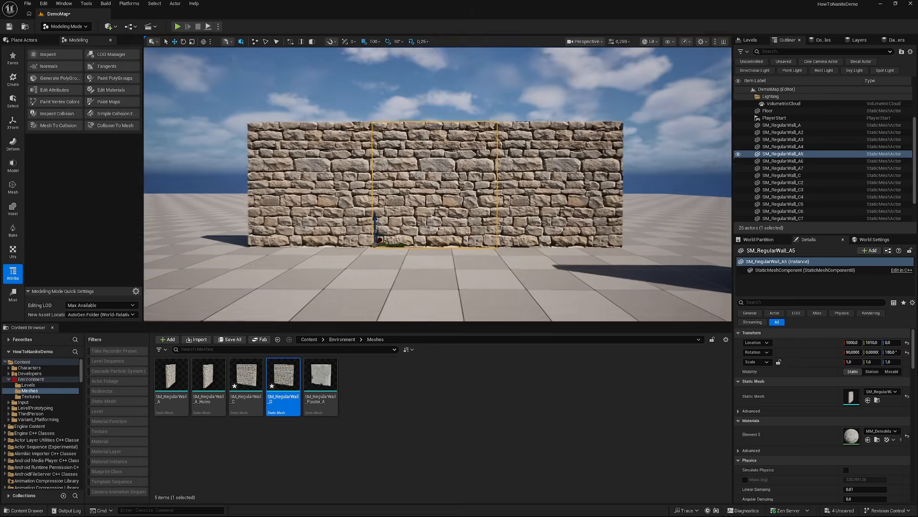
{"action": "key", "text": "s"}
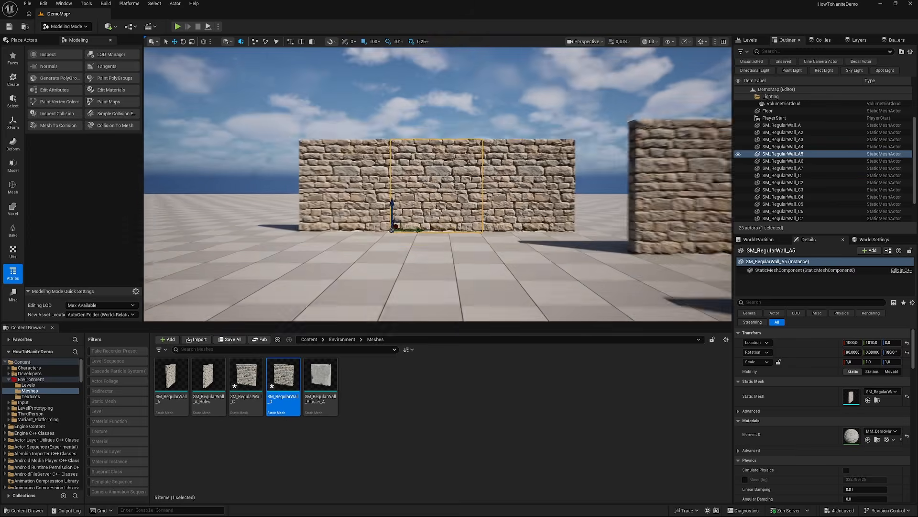
- Compare SM_RegularWall_A4 with the adjoining SM_RegularWall_C piece by selecting each, and view the separate wall pieces beside them
{"action": "key", "text": "a"}
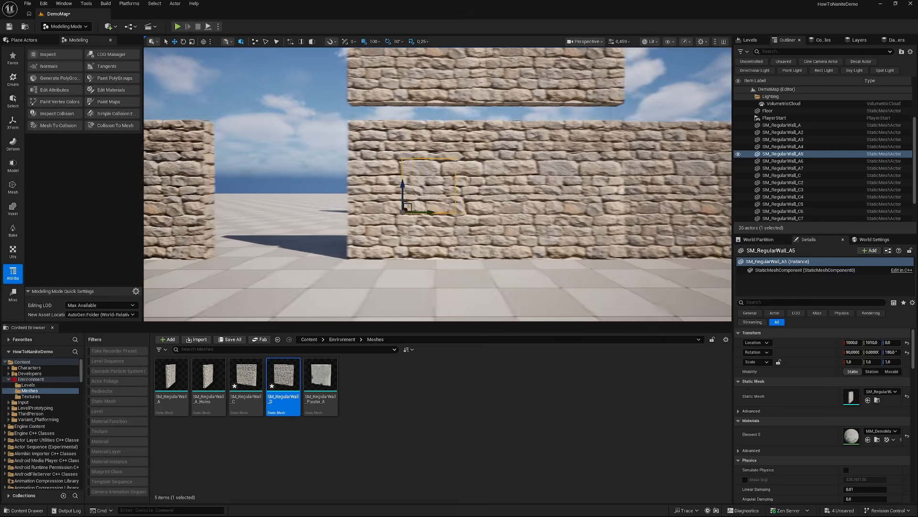
{"action": "left_click", "coordinate": [491, 166]}
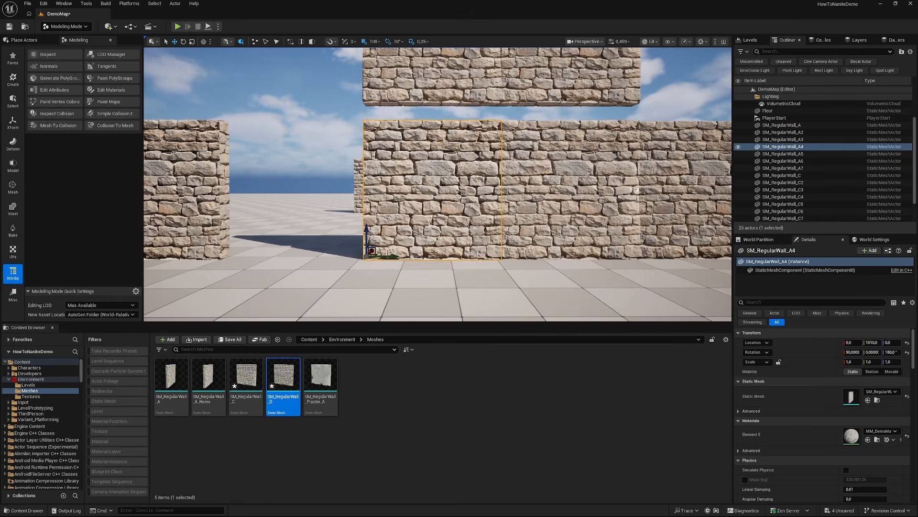
{"action": "left_click", "coordinate": [486, 250]}
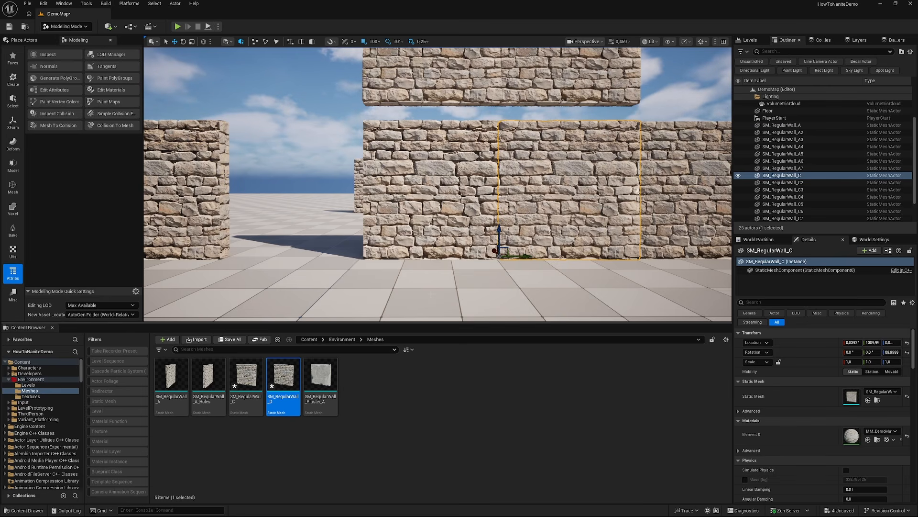
{"action": "left_click", "coordinate": [456, 245]}
{"action": "key", "text": "a"}
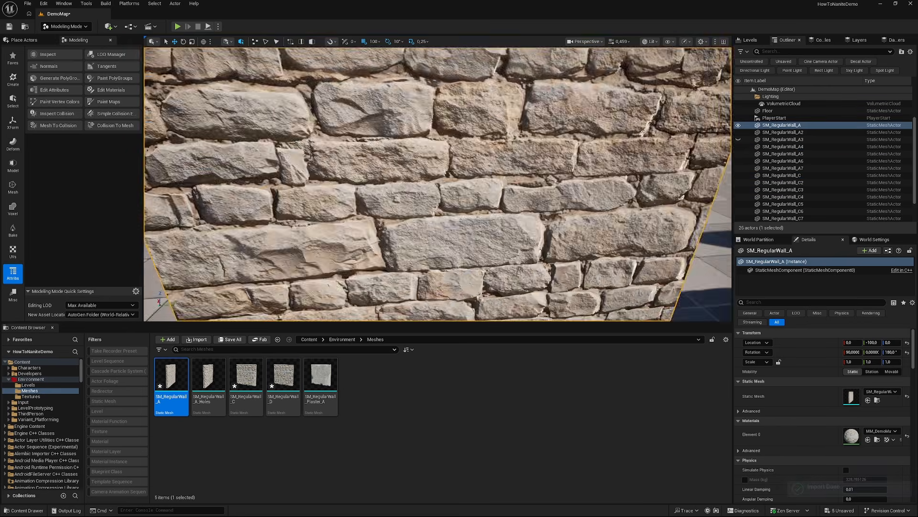
{"action": "key", "text": "s"}
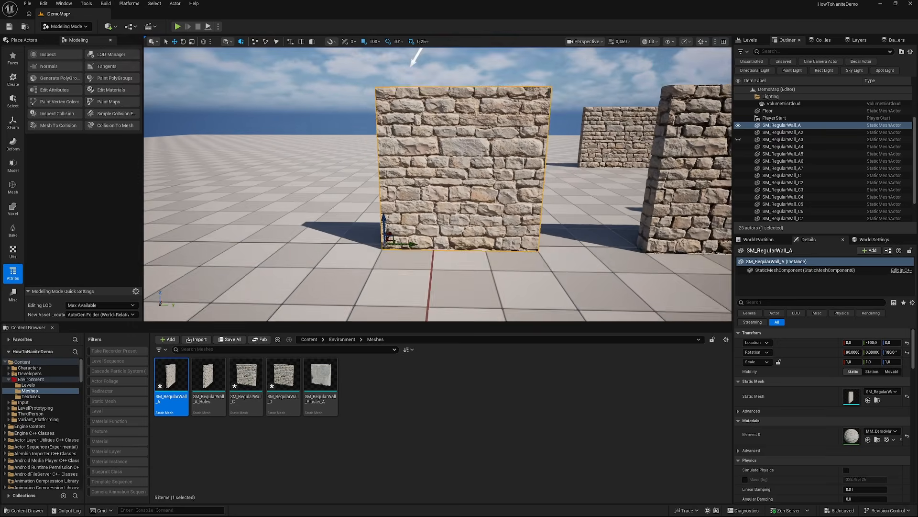
- Remesh SM_RegularWall_A with a target triangle count of 50000 and accept the result
{"action": "key", "text": "w"}
{"action": "key", "text": "g"}
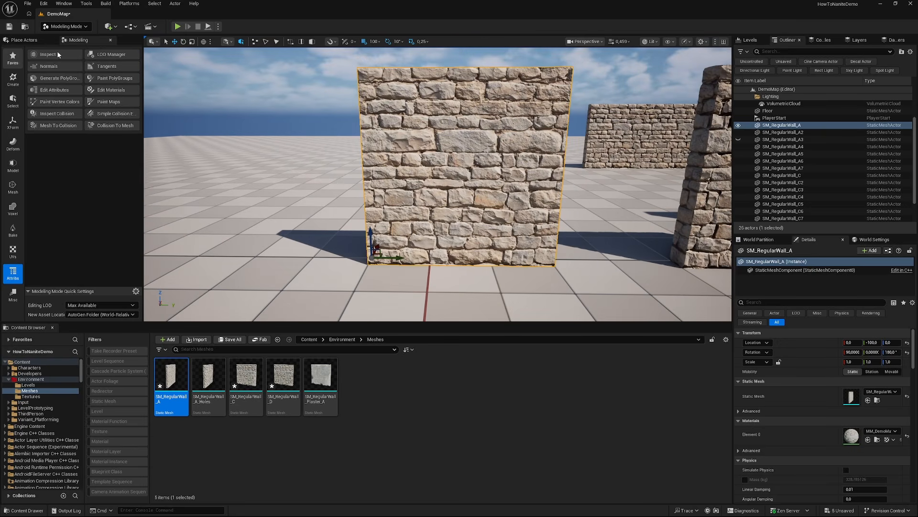
{"action": "left_click", "coordinate": [19, 56]}
{"action": "left_click", "coordinate": [13, 189]}
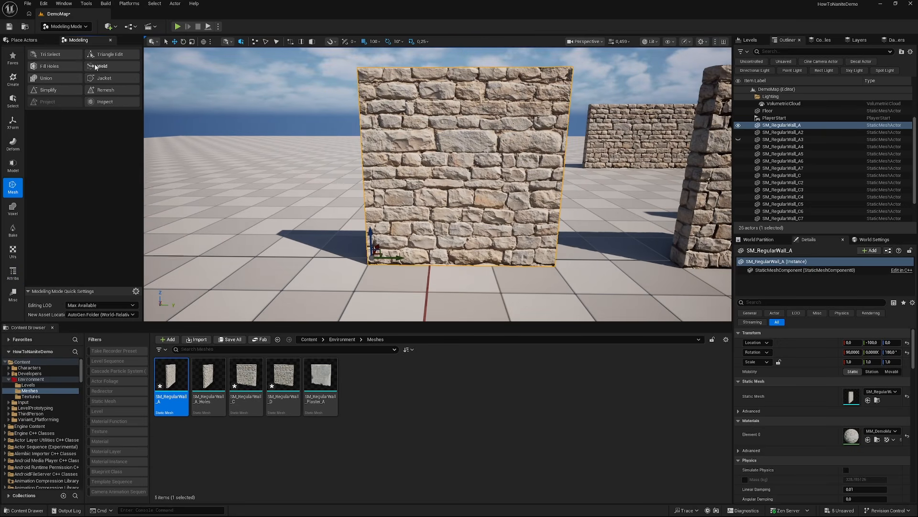
{"action": "left_click", "coordinate": [105, 89]}
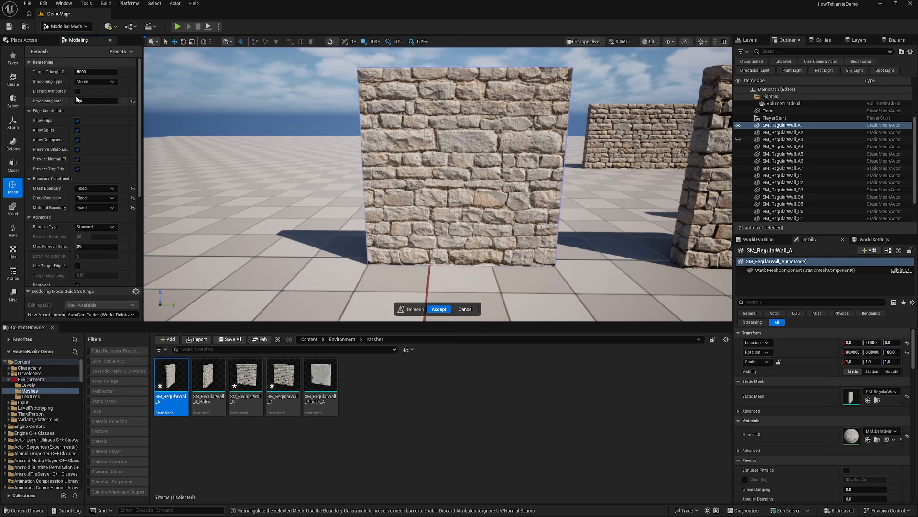
{"action": "left_click", "coordinate": [95, 110]}
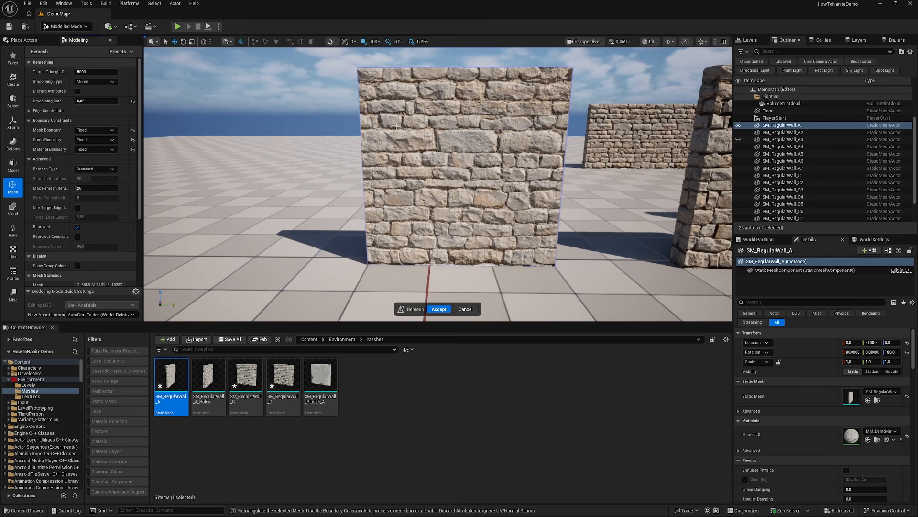
{"action": "right_click", "coordinate": [454, 138]}
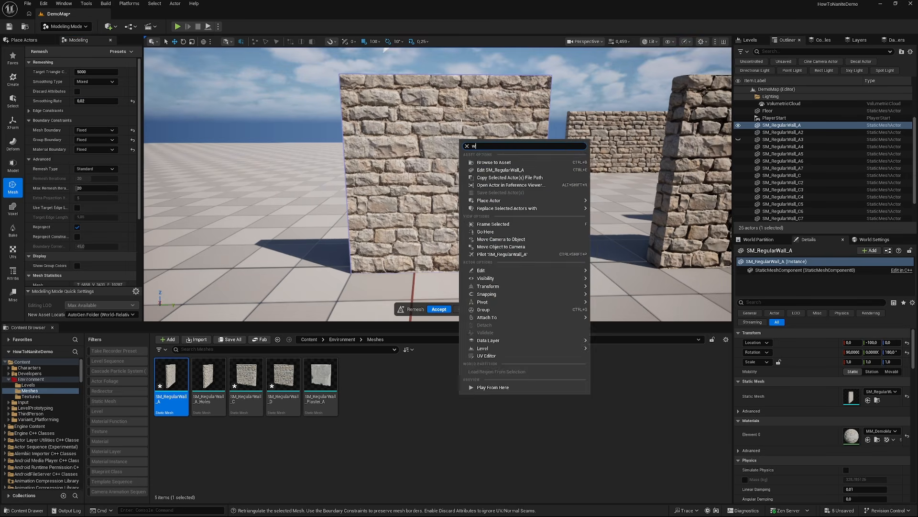
{"action": "left_click", "coordinate": [107, 71]}
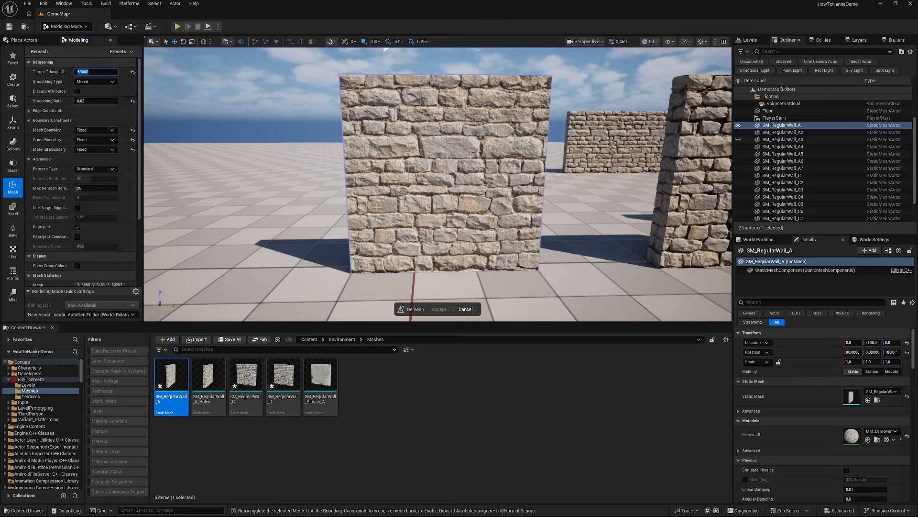
{"action": "key", "text": "Return"}
{"action": "scroll", "coordinate": [420, 244], "scroll_direction": "up", "scroll_amount": 5}
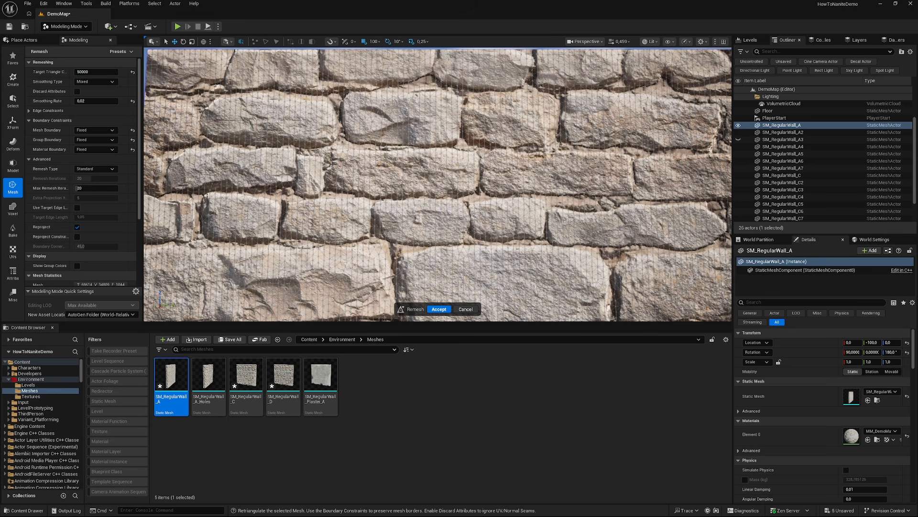
{"action": "left_click", "coordinate": [438, 310]}
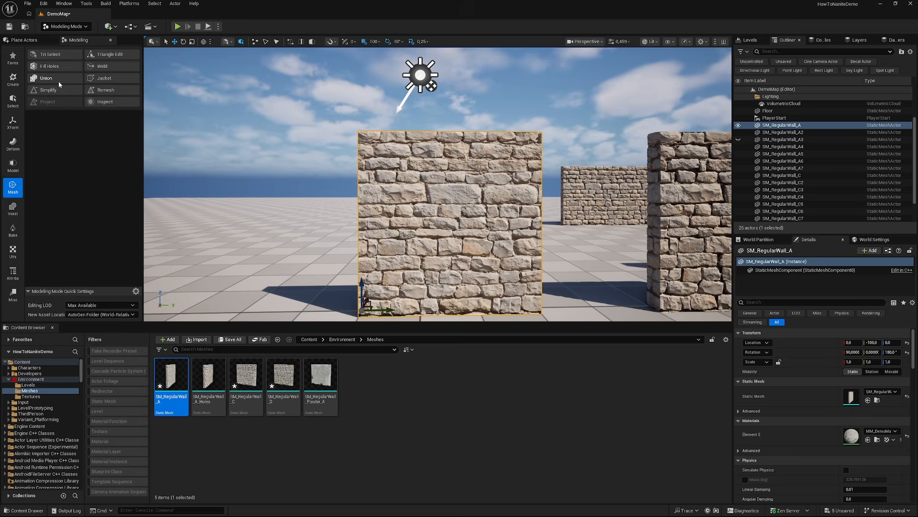
- Preview a Displace on SM_RegularWall_A using the Texture2D Map type and the StoneWallHeight16 displacement map
{"action": "left_click", "coordinate": [13, 68]}
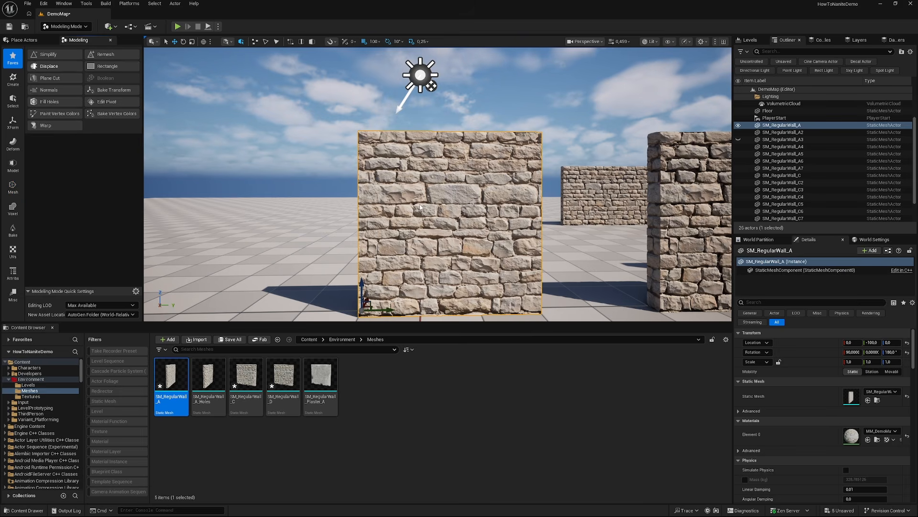
{"action": "left_click", "coordinate": [98, 80]}
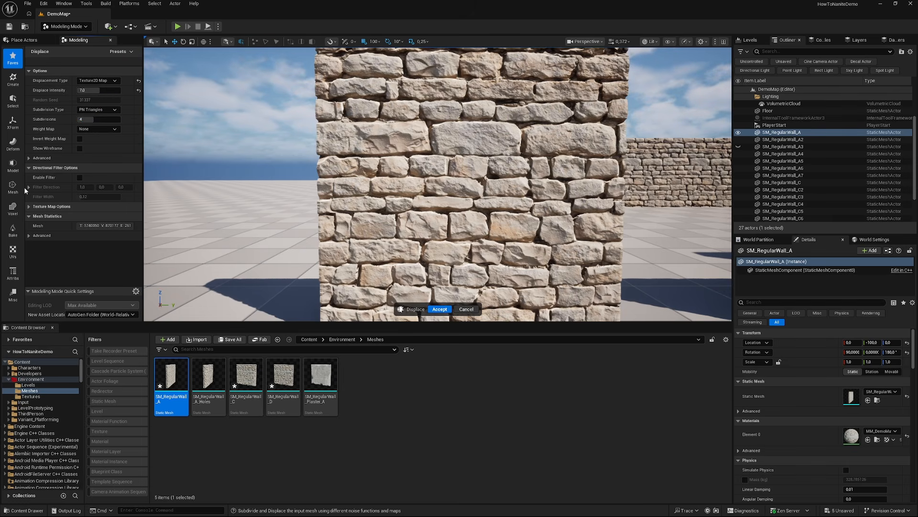
{"action": "left_click", "coordinate": [29, 206]}
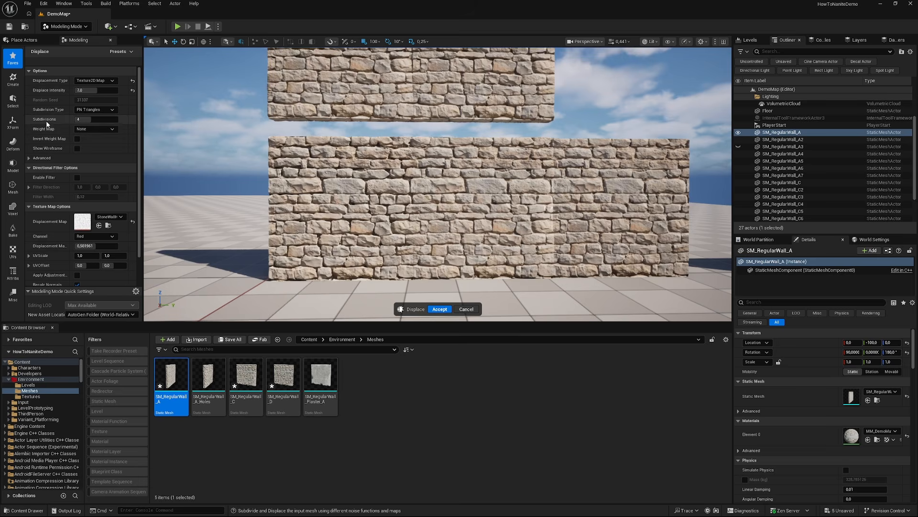
{"action": "right_click_drag", "start_coordinate": [342, 140], "coordinate": [287, 143]}
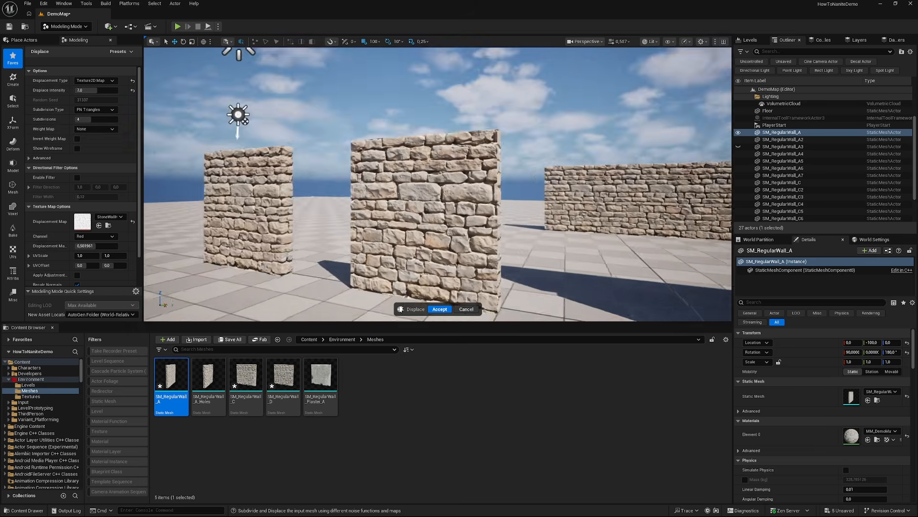
- Examine the displaced wall's edges and corners up close from several angles, and undo back to the undisplaced SM_RegularWall_A
{"action": "right_click_drag", "start_coordinate": [353, 273], "coordinate": [410, 273]}
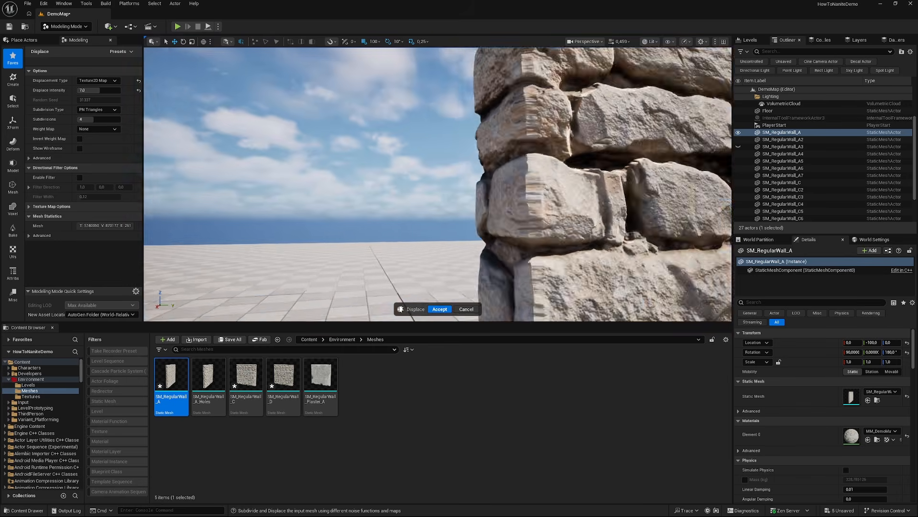
{"action": "right_click_drag", "start_coordinate": [466, 234], "coordinate": [466, 184]}
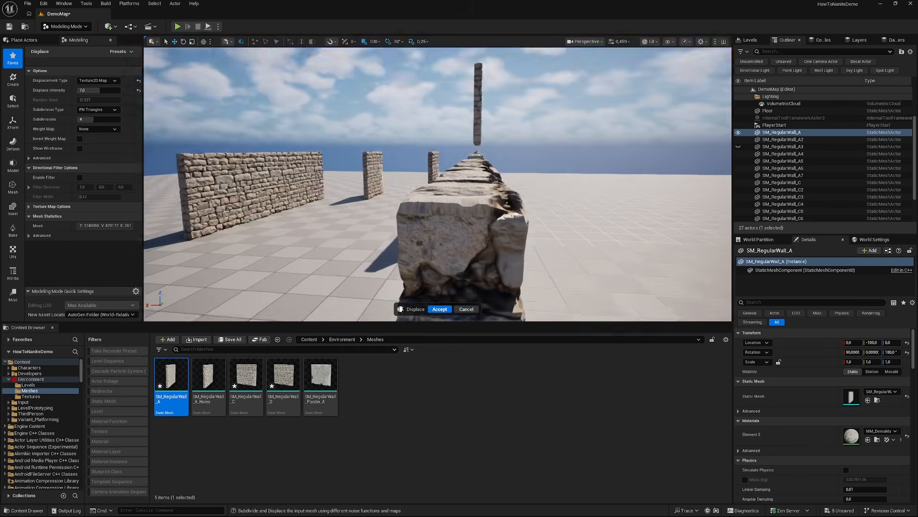
{"action": "right_click_drag", "start_coordinate": [466, 184], "coordinate": [444, 187]}
{"action": "right_click_drag", "start_coordinate": [363, 177], "coordinate": [363, 110]}
{"action": "scroll", "coordinate": [362, 177], "scroll_direction": "down", "scroll_amount": 2}
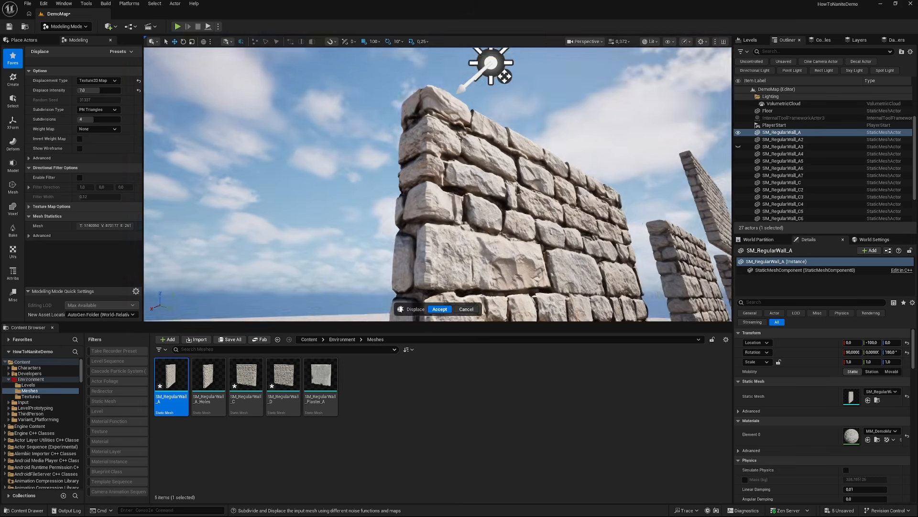
{"action": "right_click_drag", "start_coordinate": [445, 201], "coordinate": [450, 195]}
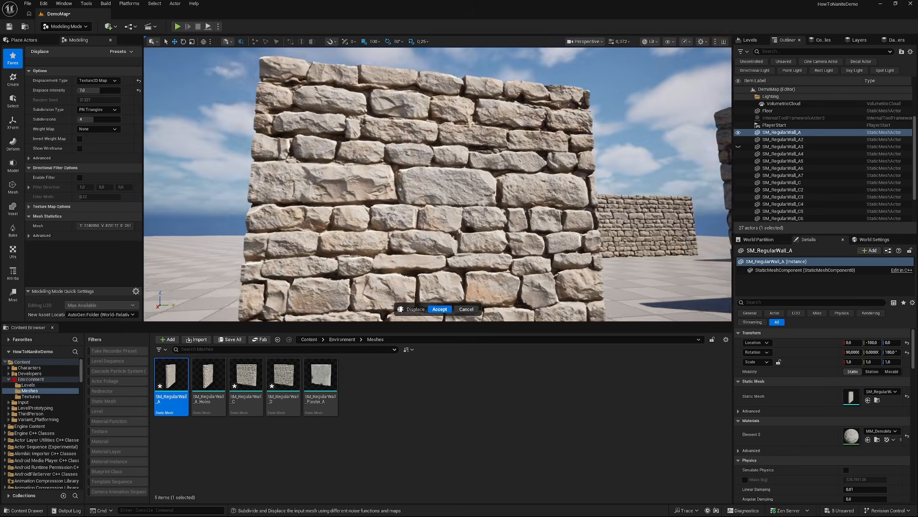
{"action": "right_click_drag", "start_coordinate": [450, 195], "coordinate": [430, 193]}
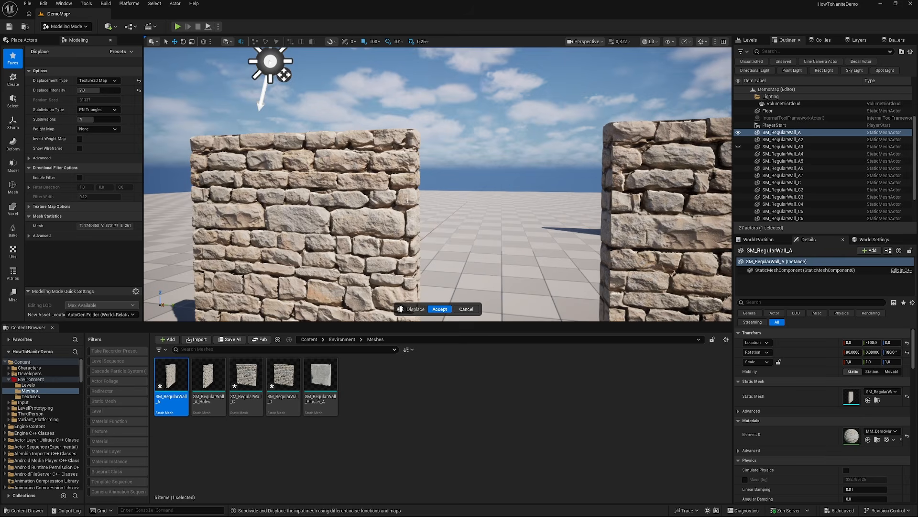
{"action": "right_click_drag", "start_coordinate": [408, 200], "coordinate": [391, 139]}
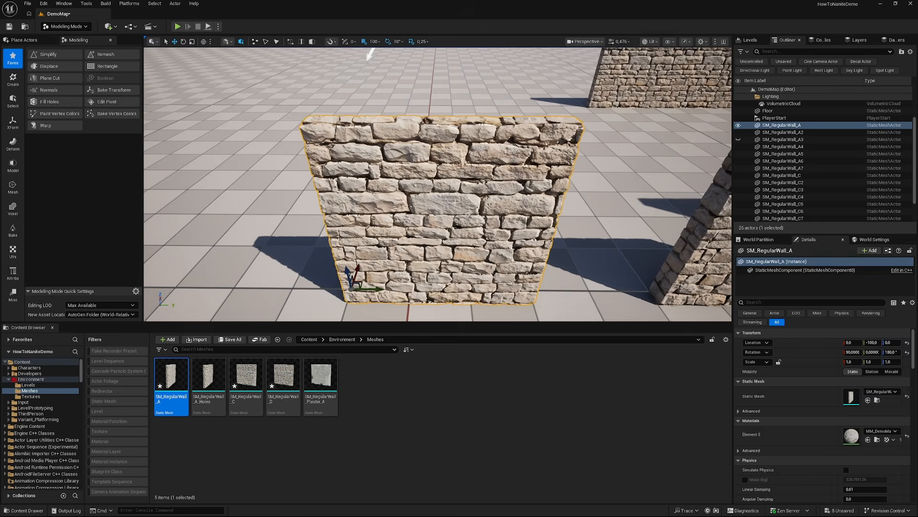
{"action": "key", "text": "ctrl+z"}
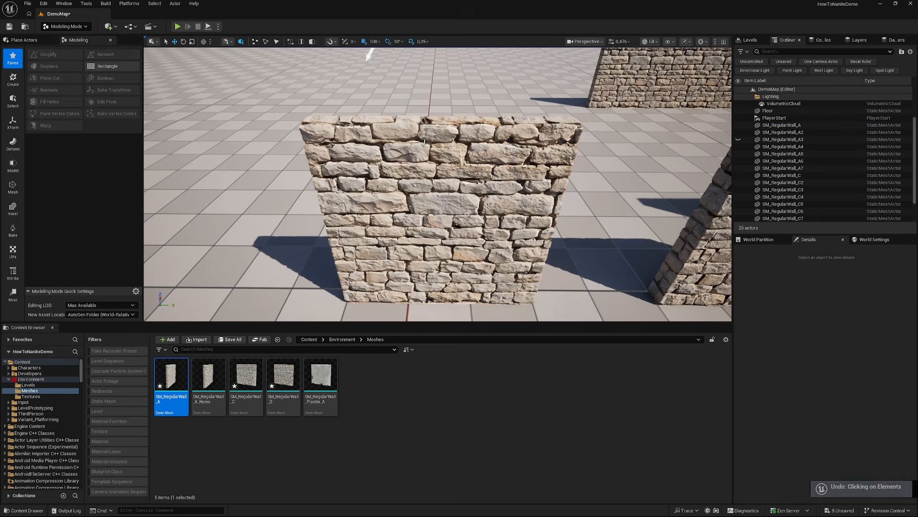
{"action": "key", "text": "ctrl+z"}
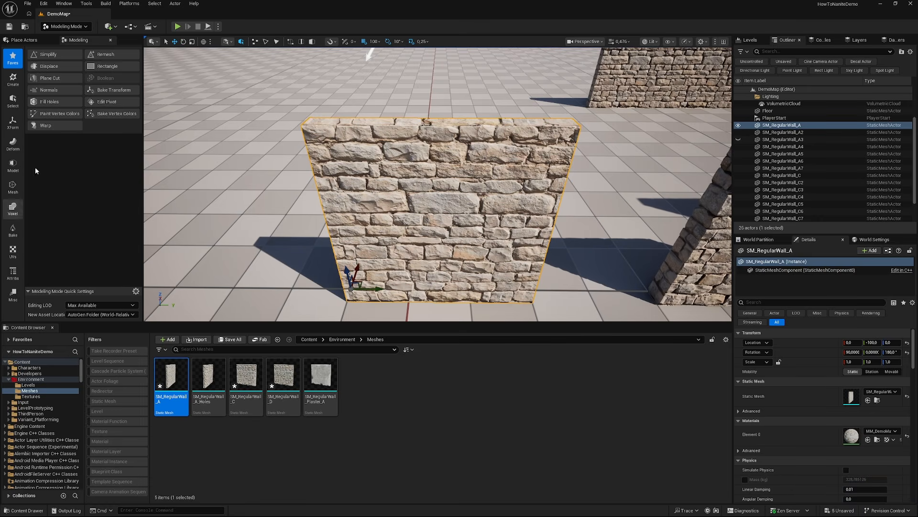
- Restart Displace on SM_RegularWall_A with the directional filter enabled and check the wall's side and top edges
{"action": "left_click", "coordinate": [49, 66]}
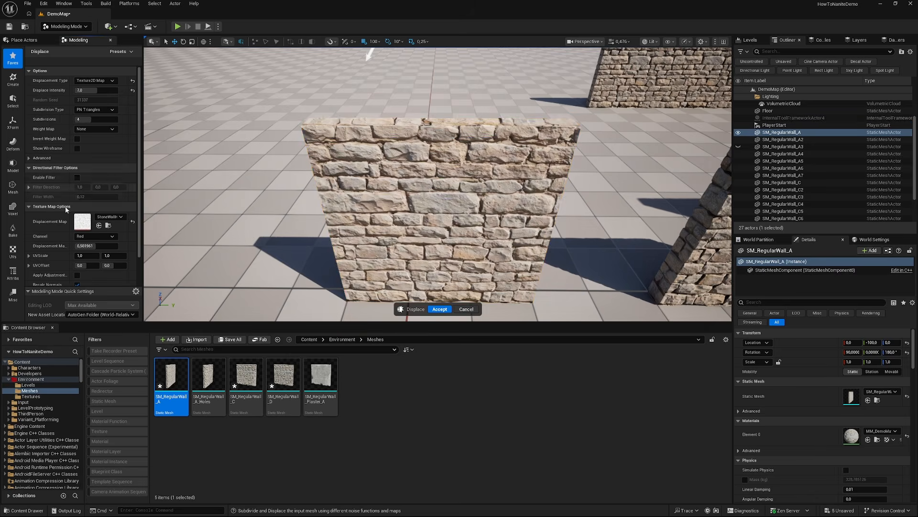
{"action": "left_click", "coordinate": [77, 178]}
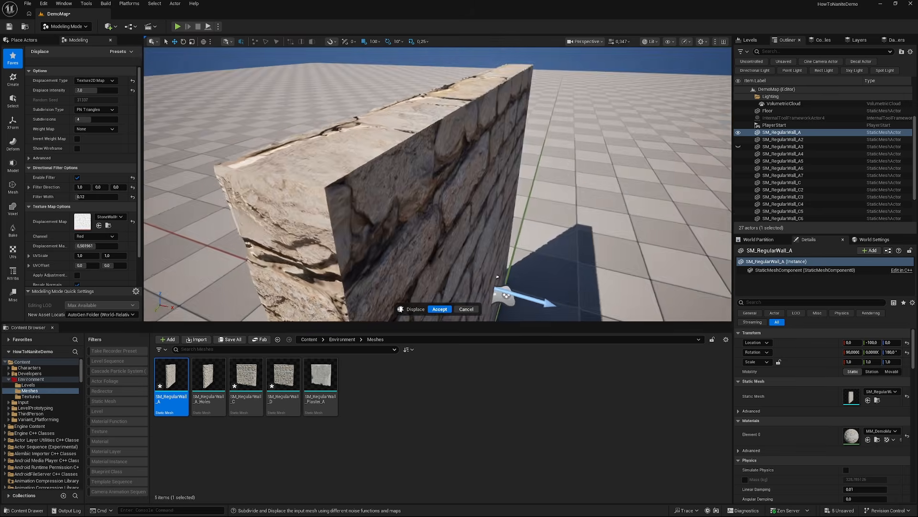
{"action": "right_click_drag", "start_coordinate": [438, 184], "coordinate": [447, 120]}
{"action": "right_click_drag", "start_coordinate": [547, 211], "coordinate": [561, 218]}
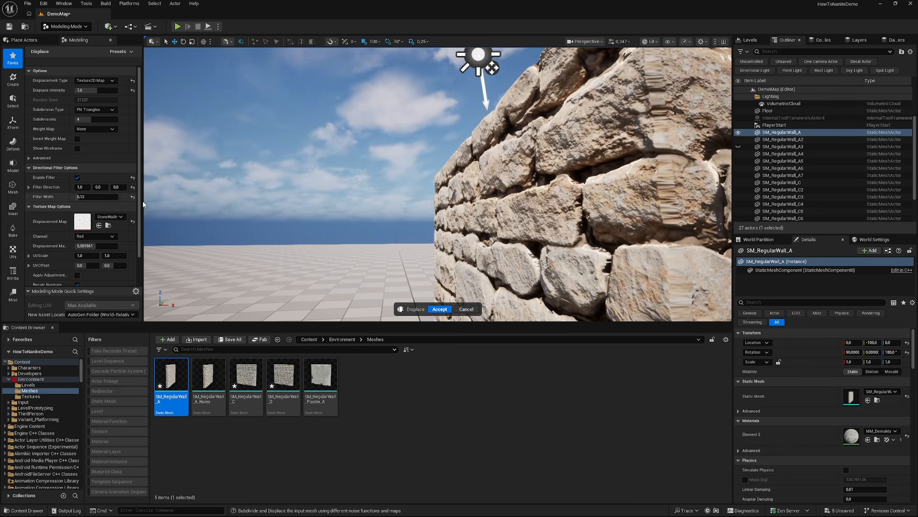
{"action": "right_click_drag", "start_coordinate": [449, 197], "coordinate": [289, 227]}
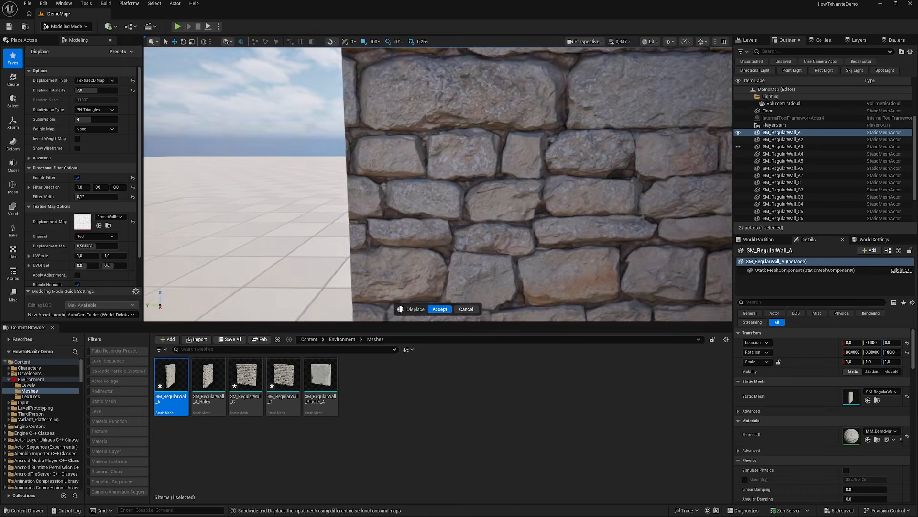
{"action": "right_click_drag", "start_coordinate": [411, 200], "coordinate": [411, 227]}
{"action": "scroll", "coordinate": [459, 206], "scroll_direction": "down", "scroll_amount": 5}
{"action": "scroll", "coordinate": [447, 227], "scroll_direction": "down", "scroll_amount": 3}
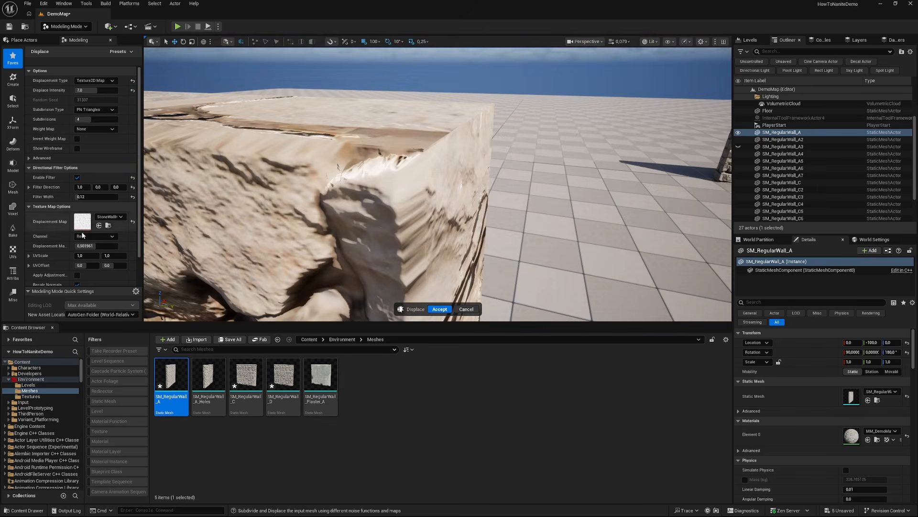
- Try filter widths of 0 and 0.01 for the directional filter and inspect the wall's corner with each
{"action": "type", "text": "0"}
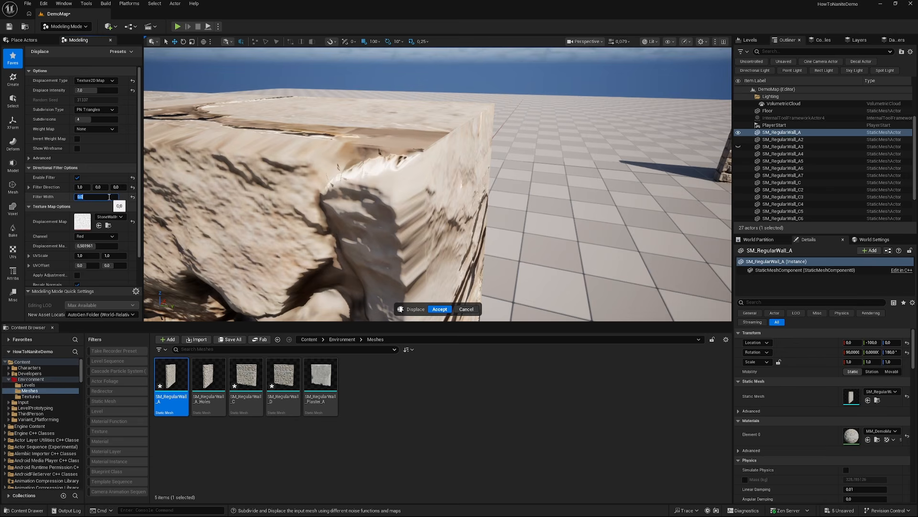
{"action": "key", "text": "Return"}
{"action": "mouse_move", "coordinate": [437, 184]}
{"action": "right_mouse_down"}
{"action": "mouse_move", "coordinate": [421, 227]}
{"action": "mouse_move", "coordinate": [411, 187]}
{"action": "mouse_move", "coordinate": [426, 184]}
{"action": "right_mouse_up"}
{"action": "right_click_drag", "start_coordinate": [193, 238], "coordinate": [160, 231]}
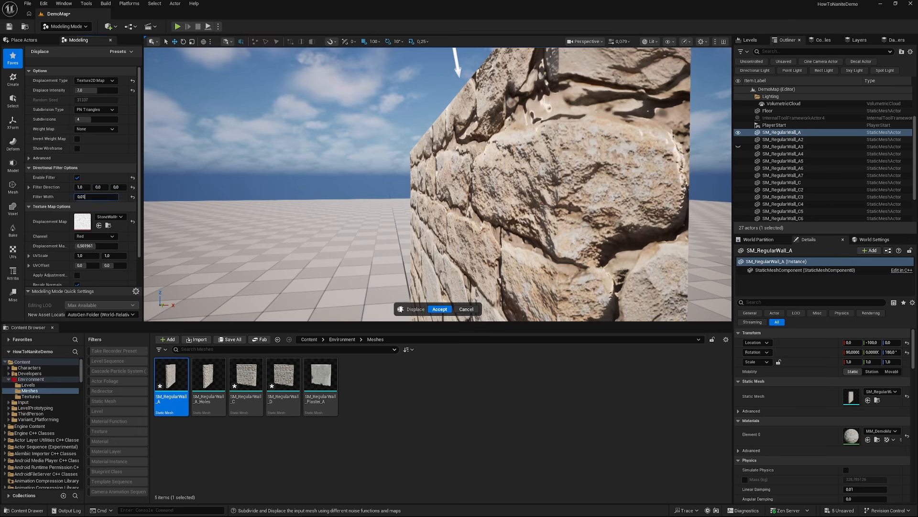
{"action": "right_click_drag", "start_coordinate": [387, 188], "coordinate": [534, 221]}
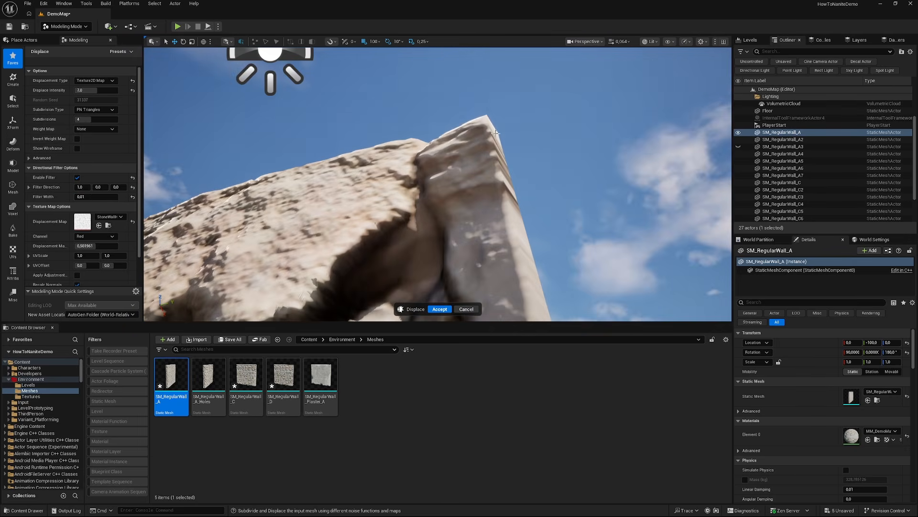
{"action": "right_click_drag", "start_coordinate": [494, 130], "coordinate": [440, 201]}
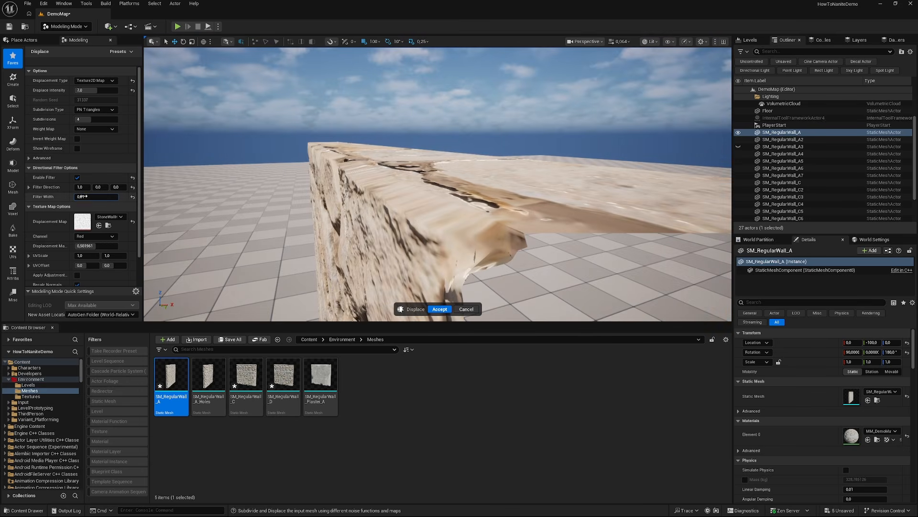
- Set the directional filter width to 0.002 and accept the displacement of SM_RegularWall_A
{"action": "type", "text": "0.002"}
{"action": "key", "text": "Return"}
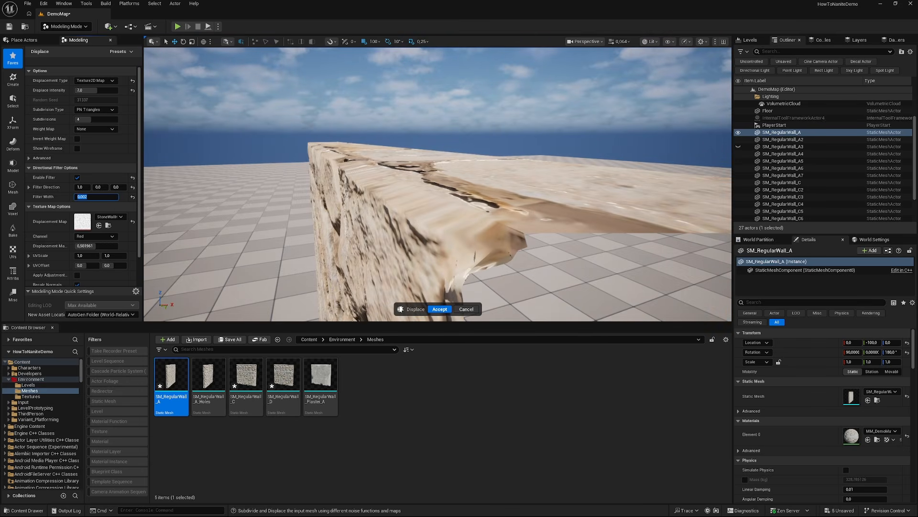
{"action": "right_click_drag", "start_coordinate": [328, 188], "coordinate": [416, 193]}
{"action": "right_click_drag", "start_coordinate": [306, 191], "coordinate": [438, 153]}
- Duplicate SM_RegularWall_A directly beside the original and view the seam between the two pieces
{"action": "key", "text": "a"}
{"action": "scroll", "coordinate": [412, 196], "scroll_direction": "up", "scroll_amount": 4}
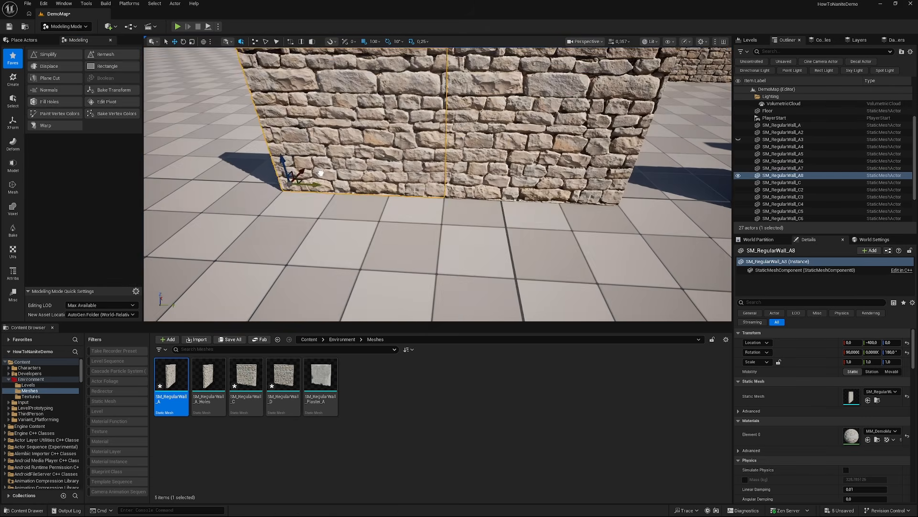
{"action": "mouse_move", "coordinate": [438, 184]}
{"action": "right_mouse_down"}
{"action": "mouse_move", "coordinate": [431, 206]}
{"action": "mouse_move", "coordinate": [445, 172]}
{"action": "mouse_move", "coordinate": [437, 240]}
{"action": "mouse_move", "coordinate": [522, 189]}
{"action": "mouse_move", "coordinate": [624, 196]}
{"action": "mouse_move", "coordinate": [452, 155]}
{"action": "mouse_move", "coordinate": [445, 187]}
{"action": "right_mouse_up"}
{"action": "key", "text": "w"}
{"action": "key", "text": "s"}
{"action": "scroll", "coordinate": [438, 239], "scroll_direction": "up", "scroll_amount": 2}
- Select the SM_RegularWall_A2 piece and reimport its SM_RegularWall_A_Holes mesh asset
{"action": "left_click", "coordinate": [445, 187]}
{"action": "key", "text": "w"}
{"action": "left_click", "coordinate": [208, 381]}
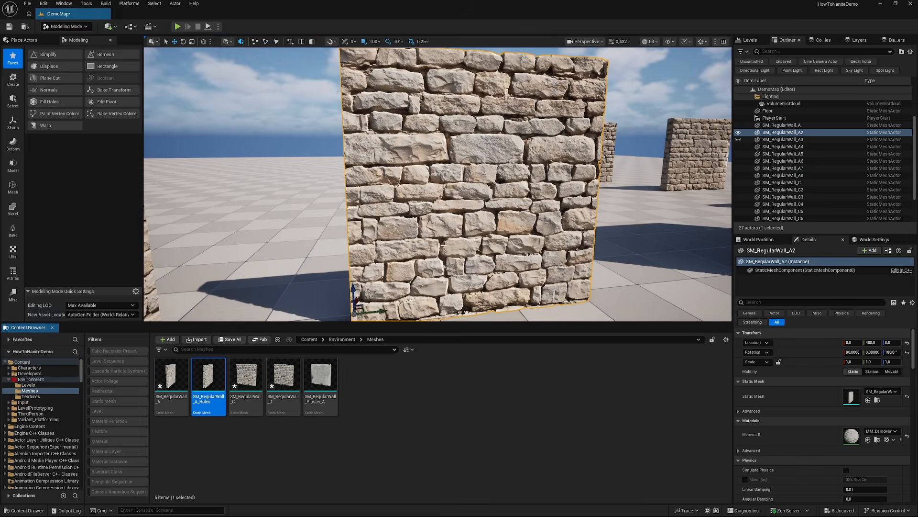
{"action": "right_click", "coordinate": [208, 381]}
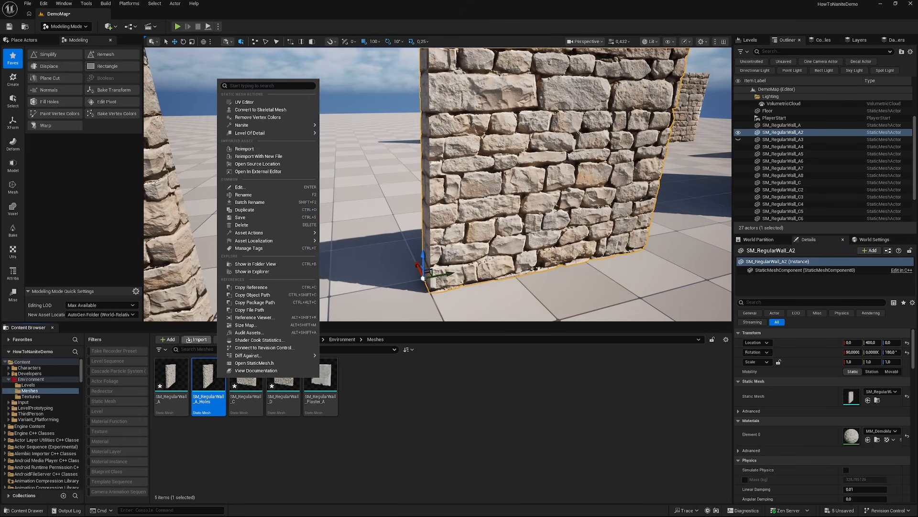
{"action": "left_click", "coordinate": [252, 150]}
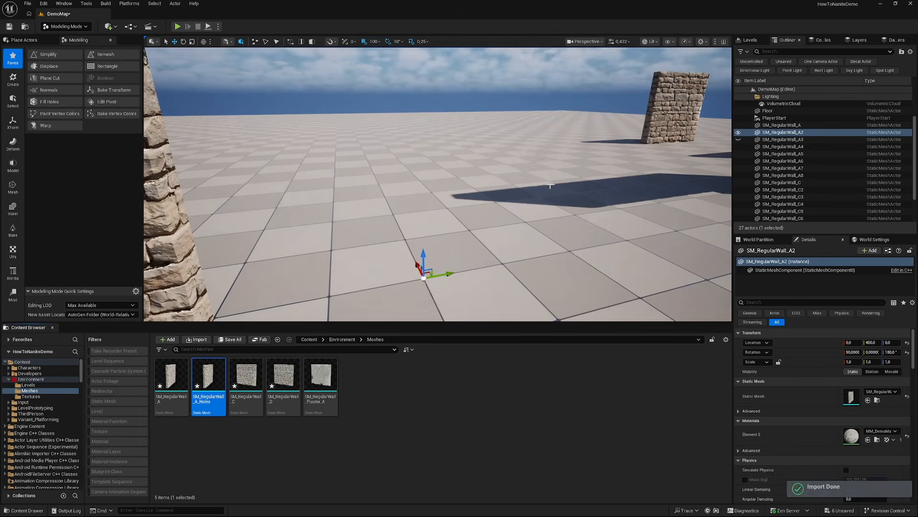
- Remesh SM_RegularWall_A2 with a target triangle count of 50000 and accept the result
{"action": "right_click_drag", "start_coordinate": [488, 155], "coordinate": [507, 188]}
{"action": "key", "text": "w"}
{"action": "key", "text": "s"}
{"action": "key", "text": "q"}
{"action": "key", "text": "w"}
{"action": "right_click_drag", "start_coordinate": [411, 189], "coordinate": [412, 187]}
{"action": "right_click_drag", "start_coordinate": [228, 113], "coordinate": [210, 111]}
{"action": "key", "text": "s"}
{"action": "scroll", "coordinate": [210, 111], "scroll_direction": "up", "scroll_amount": 2}
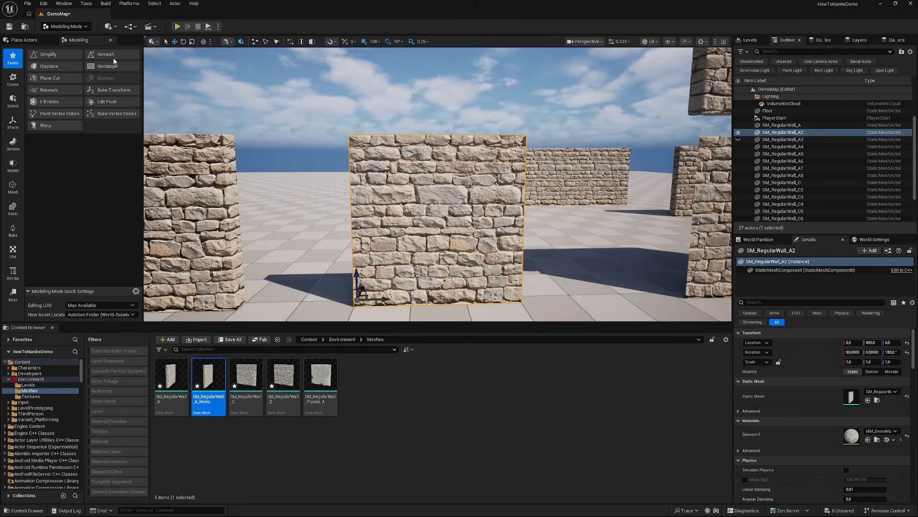
{"action": "left_click", "coordinate": [114, 57]}
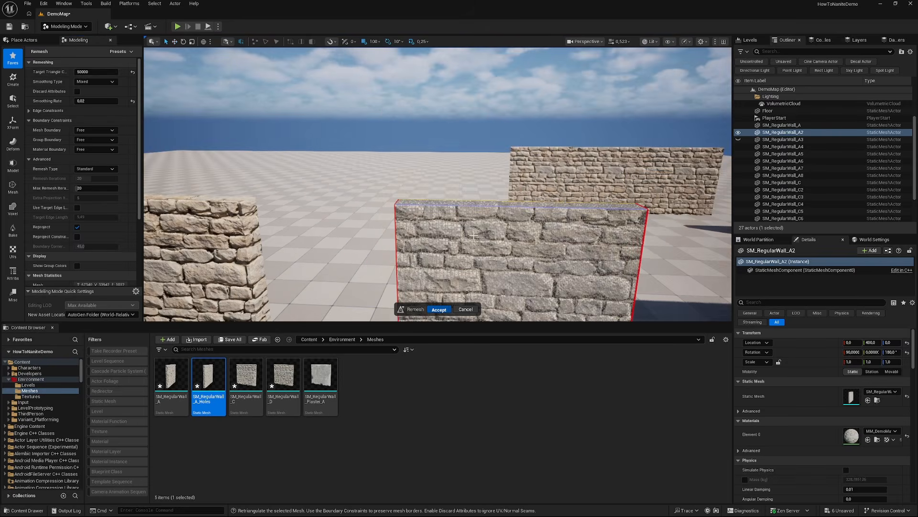
{"action": "key", "text": "Return"}
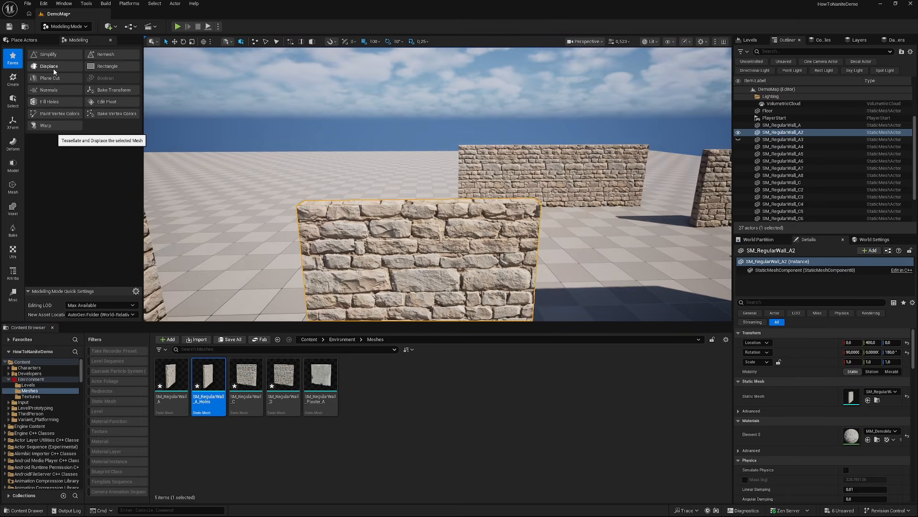
- Displace SM_RegularWall_A2 with the StoneWallHeight16 map and the directional filter disabled, check its edges, and accept
{"action": "left_click", "coordinate": [53, 68]}
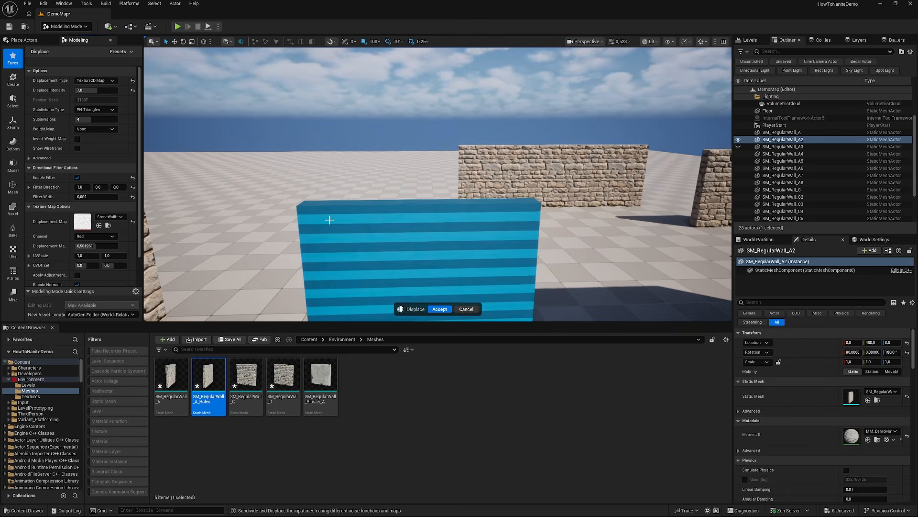
{"action": "left_click_drag", "start_coordinate": [352, 220], "coordinate": [452, 235], "text": "alt"}
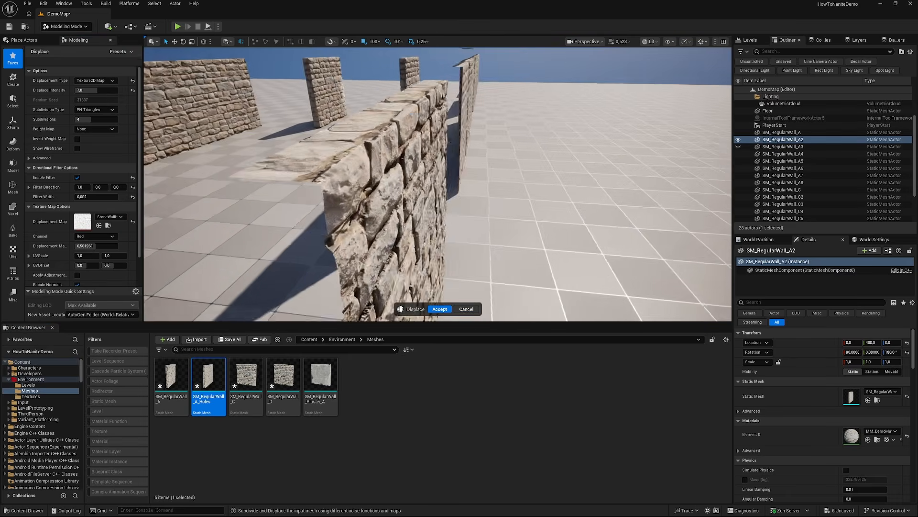
{"action": "mouse_move", "coordinate": [450, 142]}
{"action": "left_mouse_down", "text": "alt"}
{"action": "mouse_move", "coordinate": [507, 143]}
{"action": "mouse_move", "coordinate": [454, 129]}
{"action": "left_mouse_up", "text": "alt"}
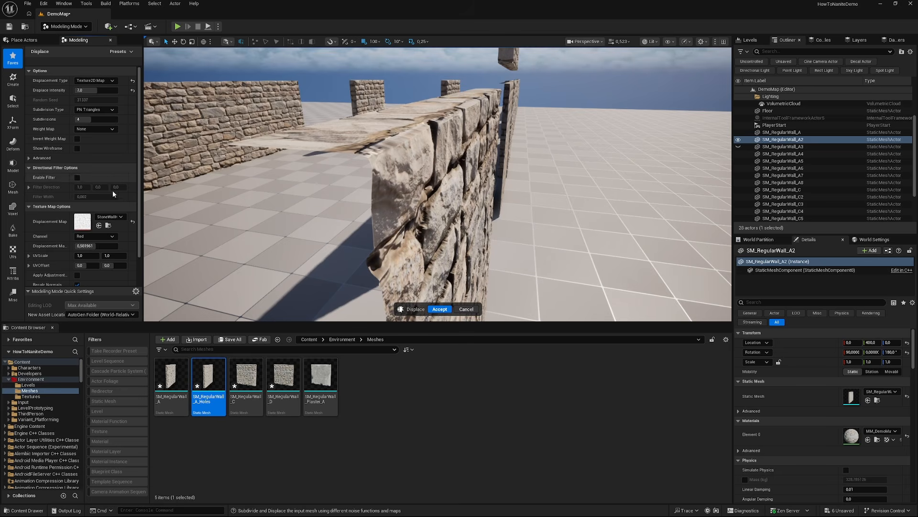
{"action": "mouse_move", "coordinate": [434, 197]}
{"action": "left_mouse_down", "text": "alt"}
{"action": "mouse_move", "coordinate": [583, 247]}
{"action": "mouse_move", "coordinate": [602, 163]}
{"action": "mouse_move", "coordinate": [586, 220]}
{"action": "mouse_move", "coordinate": [516, 215]}
{"action": "mouse_move", "coordinate": [483, 153]}
{"action": "mouse_move", "coordinate": [421, 149]}
{"action": "left_mouse_up", "text": "alt"}
{"action": "right_click_drag", "start_coordinate": [383, 187], "coordinate": [329, 131]}
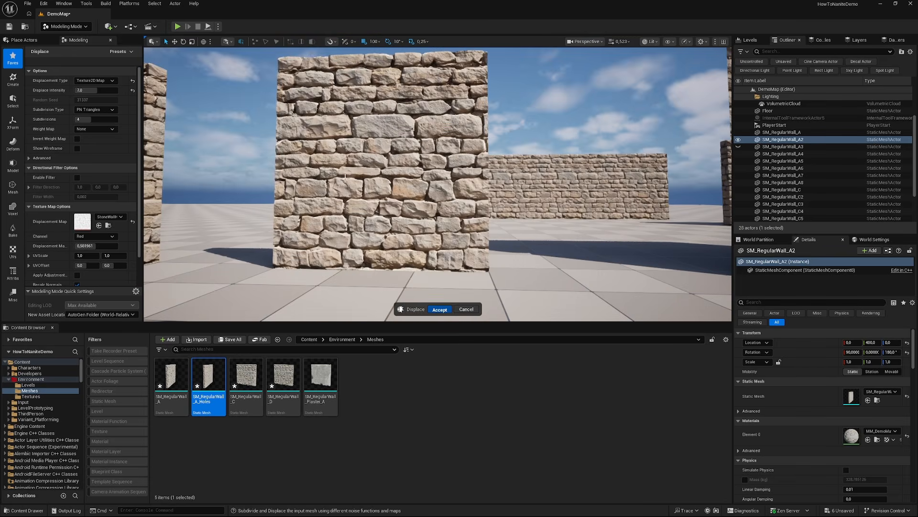
{"action": "key", "text": "Return"}
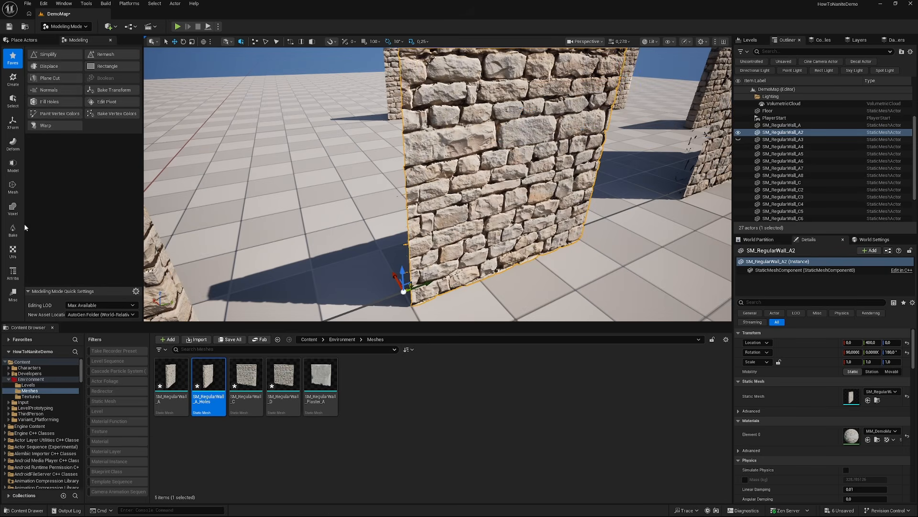
- Fill the two open side holes of SM_RegularWall_A2 with Fill Holes using the Minimal fill type and accept the result
{"action": "left_click", "coordinate": [13, 187]}
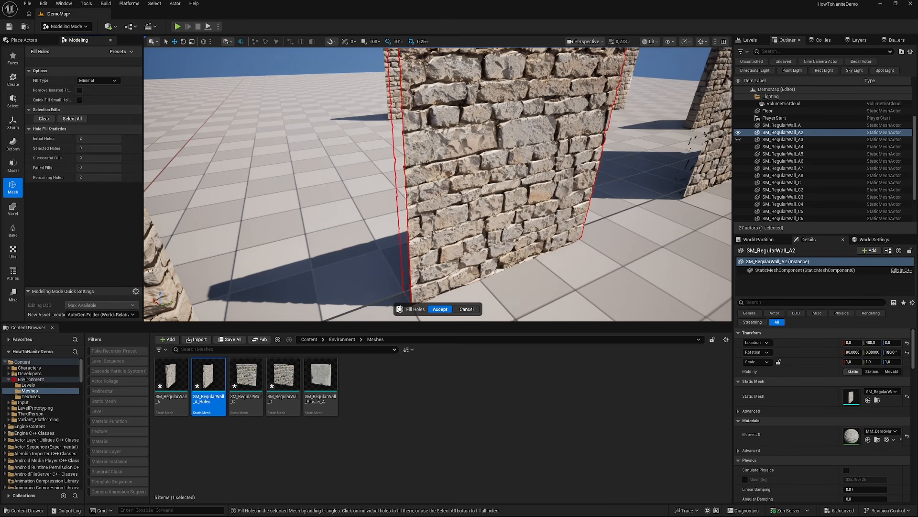
{"action": "left_click", "coordinate": [405, 168]}
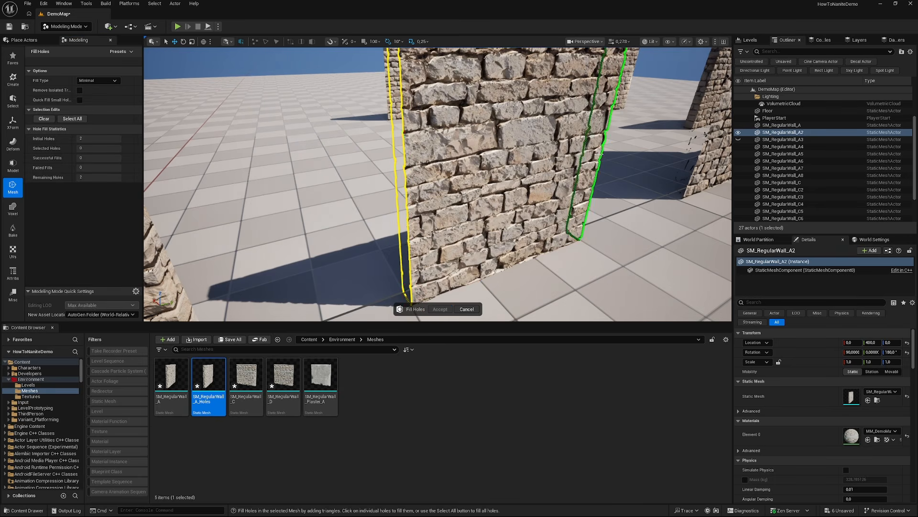
{"action": "left_click", "coordinate": [598, 153]}
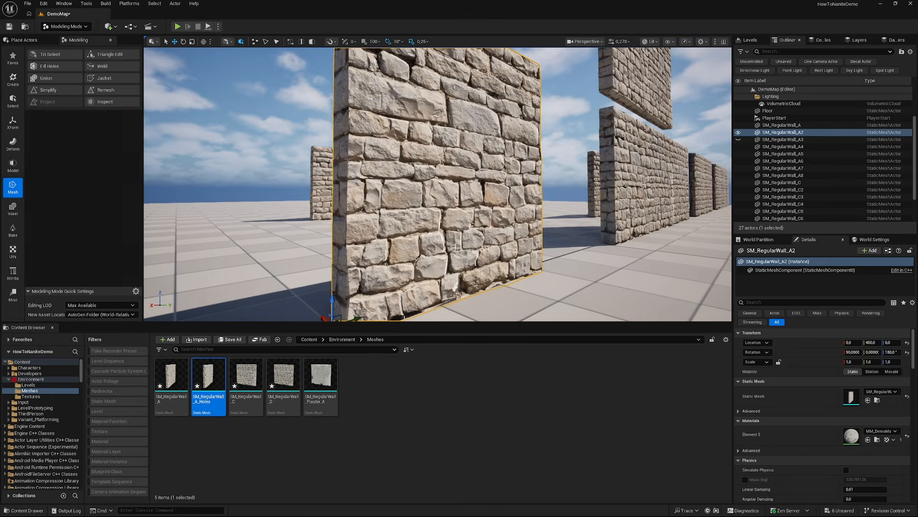
{"action": "right_click_drag", "start_coordinate": [455, 247], "coordinate": [350, 299]}
{"action": "key", "text": "d"}
{"action": "key", "text": "g"}
{"action": "key", "text": "g"}
{"action": "key", "text": "s"}
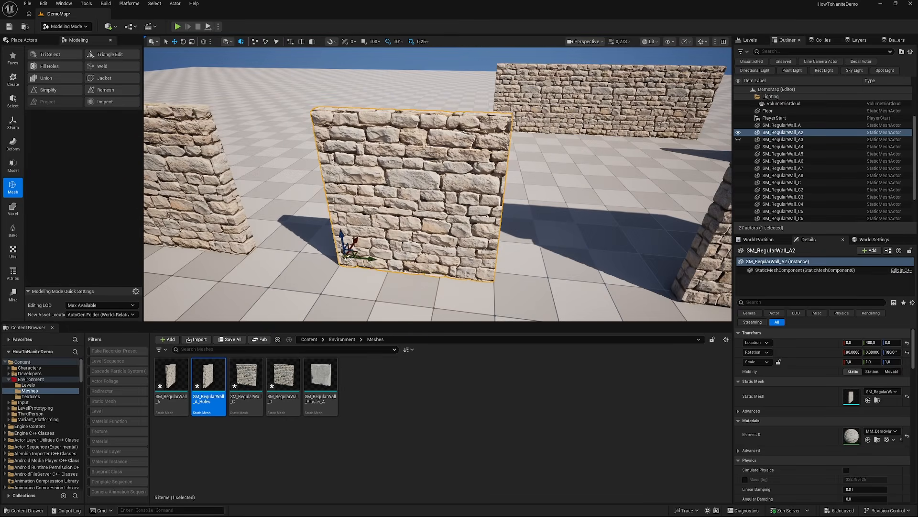
- Duplicate SM_RegularWall_A2 and place the copy on an empty part of the floor
{"action": "key", "text": "e"}
{"action": "right_click_drag", "start_coordinate": [376, 250], "coordinate": [366, 273]}
{"action": "scroll", "coordinate": [376, 249], "scroll_direction": "up", "scroll_amount": 1}
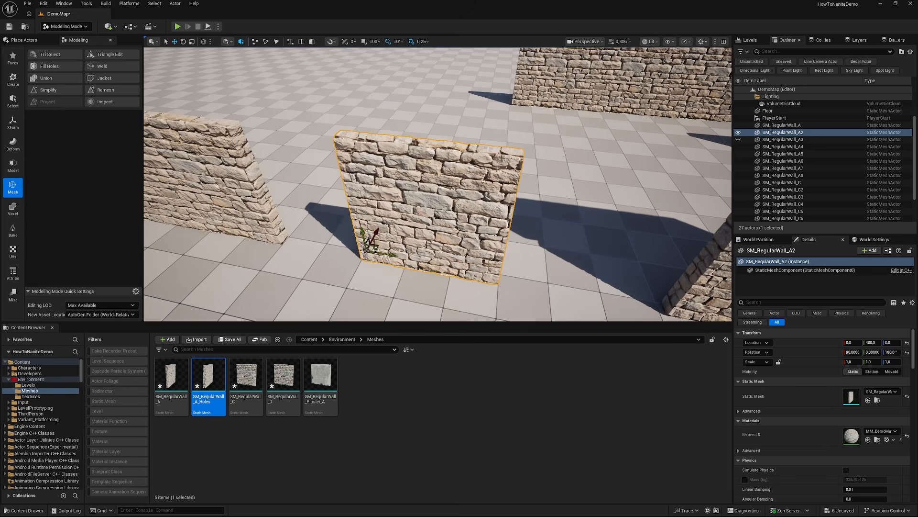
{"action": "left_click_drag", "start_coordinate": [378, 247], "coordinate": [345, 133], "text": "alt"}
{"action": "key", "text": "w"}
{"action": "right_click_drag", "start_coordinate": [345, 133], "coordinate": [393, 141]}
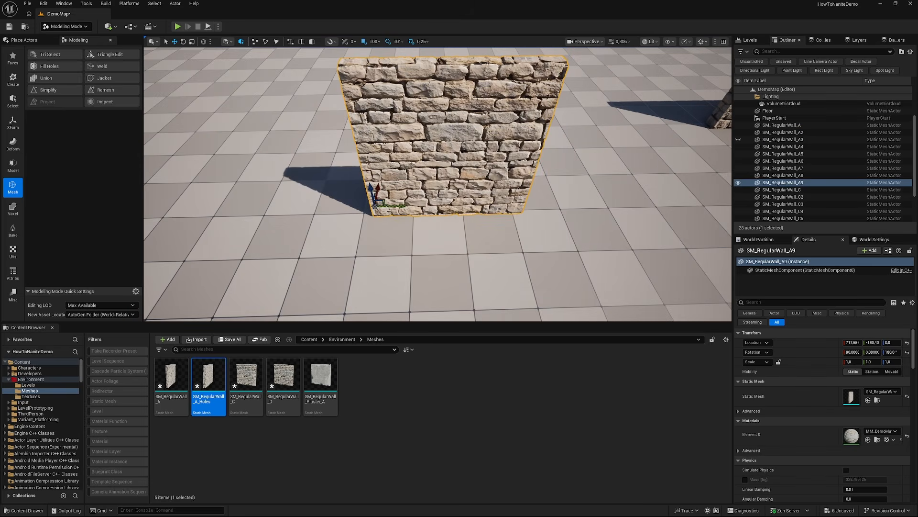
- Duplicate the copied wall piece flush beside itself along its length and check the seam up close
{"action": "left_click_drag", "start_coordinate": [390, 207], "coordinate": [233, 196], "text": "alt"}
{"action": "key", "text": "g"}
{"action": "mouse_move", "coordinate": [351, 180]}
{"action": "right_mouse_down"}
{"action": "mouse_move", "coordinate": [335, 165]}
{"action": "mouse_move", "coordinate": [344, 182]}
{"action": "right_mouse_up"}
{"action": "key", "text": "w"}
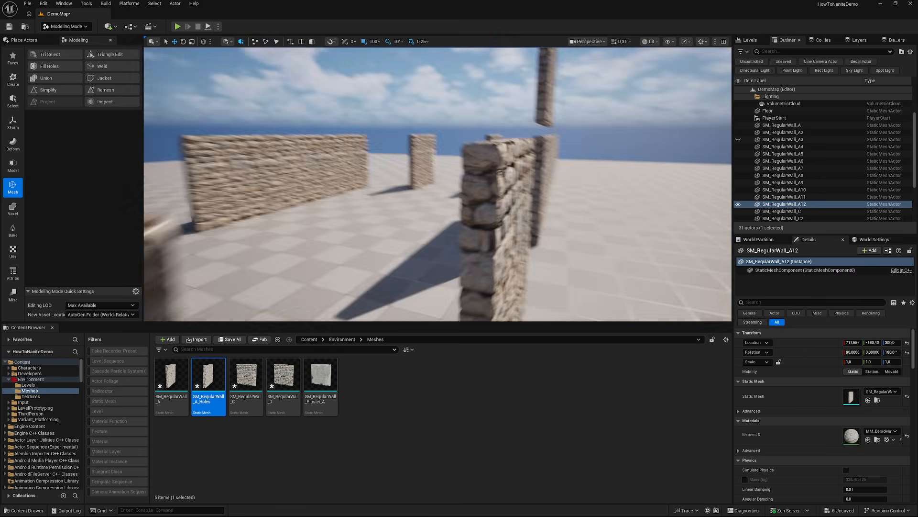
{"action": "right_click_drag", "start_coordinate": [360, 181], "coordinate": [378, 179]}
- Duplicate the wall pieces upward to build a two-by-two stone wall and compare it with the SM_RegularWall_C wall
{"action": "left_click", "coordinate": [243, 164]}
{"action": "key", "text": "w"}
{"action": "right_click_drag", "start_coordinate": [292, 194], "coordinate": [316, 192]}
{"action": "key", "text": "d"}
{"action": "left_click", "coordinate": [498, 137]}
{"action": "mouse_move", "coordinate": [442, 143]}
{"action": "right_mouse_down"}
{"action": "mouse_move", "coordinate": [433, 137]}
{"action": "mouse_move", "coordinate": [450, 151]}
{"action": "right_mouse_up"}
{"action": "key", "text": "w"}
{"action": "key", "text": "s"}
{"action": "key", "text": "w"}
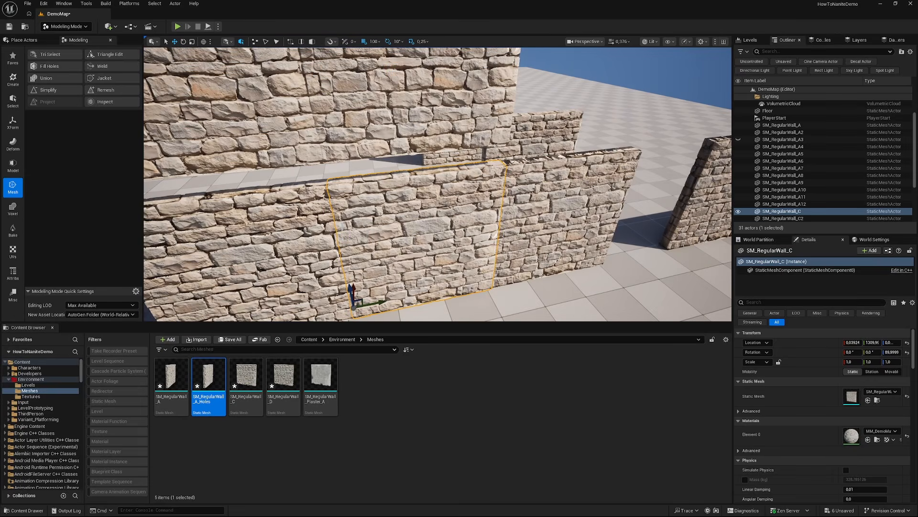
- Select SM_RegularWall_A9, bake its vertex colors, accept the result and clear the selection
{"action": "key", "text": "w"}
{"action": "right_click_drag", "start_coordinate": [431, 190], "coordinate": [248, 160]}
{"action": "scroll", "coordinate": [432, 190], "scroll_direction": "up", "scroll_amount": 7}
{"action": "left_click", "coordinate": [432, 190]}
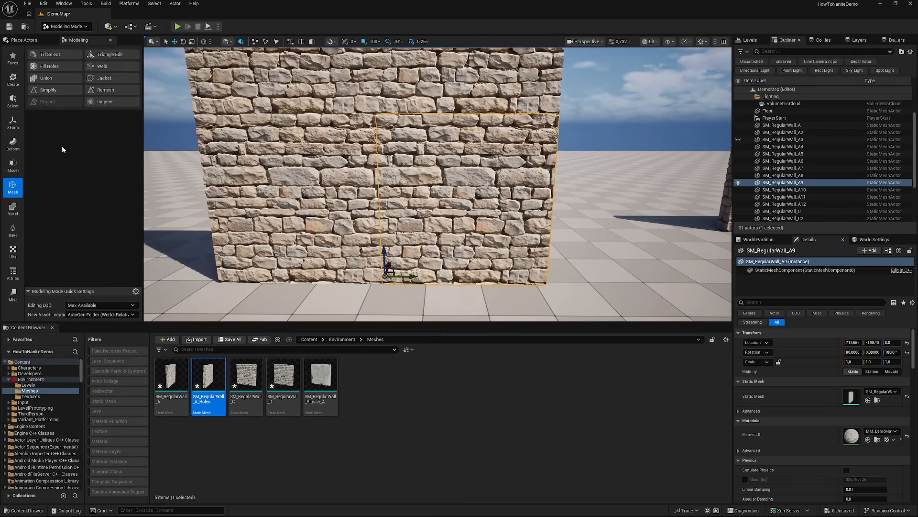
{"action": "left_click", "coordinate": [13, 229]}
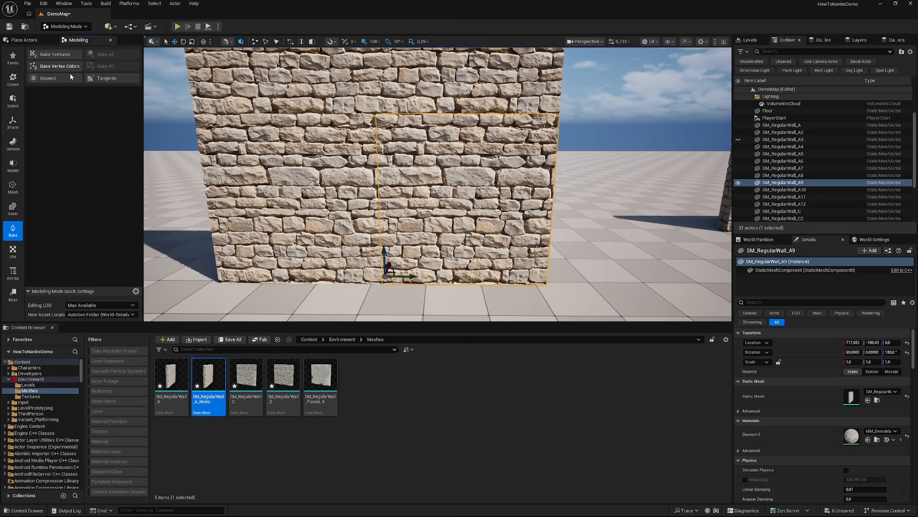
{"action": "left_click", "coordinate": [70, 73]}
{"action": "key", "text": "Return"}
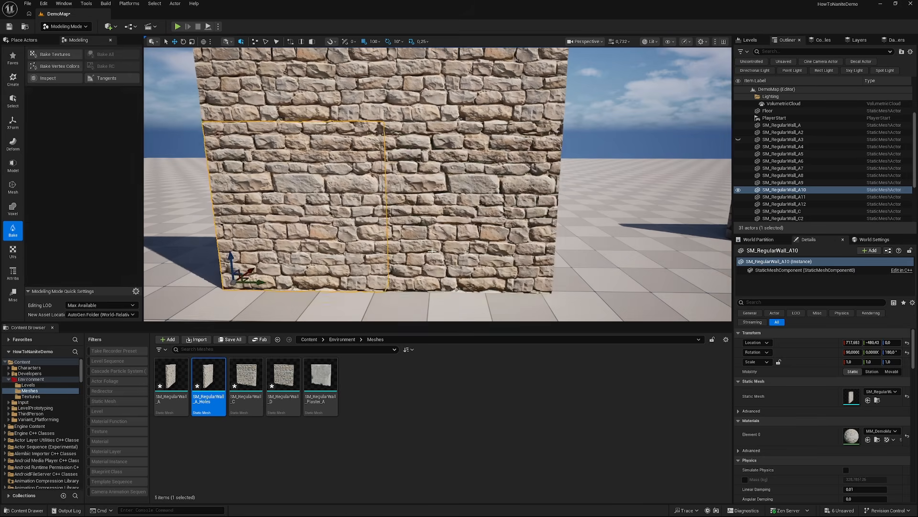
{"action": "key", "text": "Escape"}
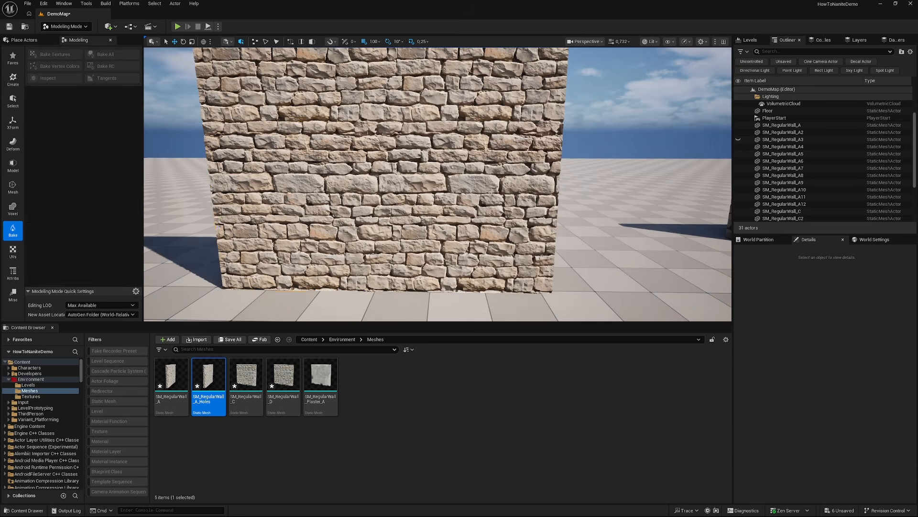
- Examine the baked stone detail of SM_RegularWall_A9 up close and compare the four-piece wall with the other wall groups
{"action": "left_click", "coordinate": [501, 262]}
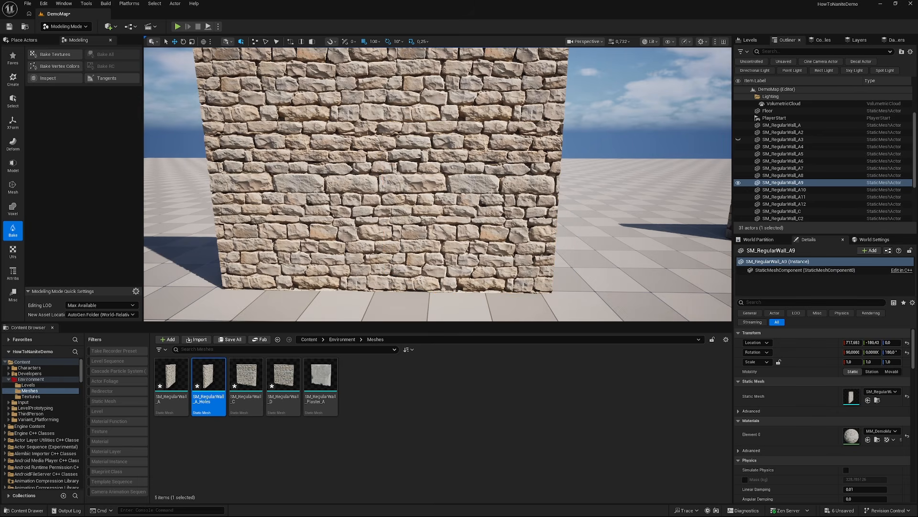
{"action": "scroll", "coordinate": [448, 220], "scroll_direction": "up", "scroll_amount": 10}
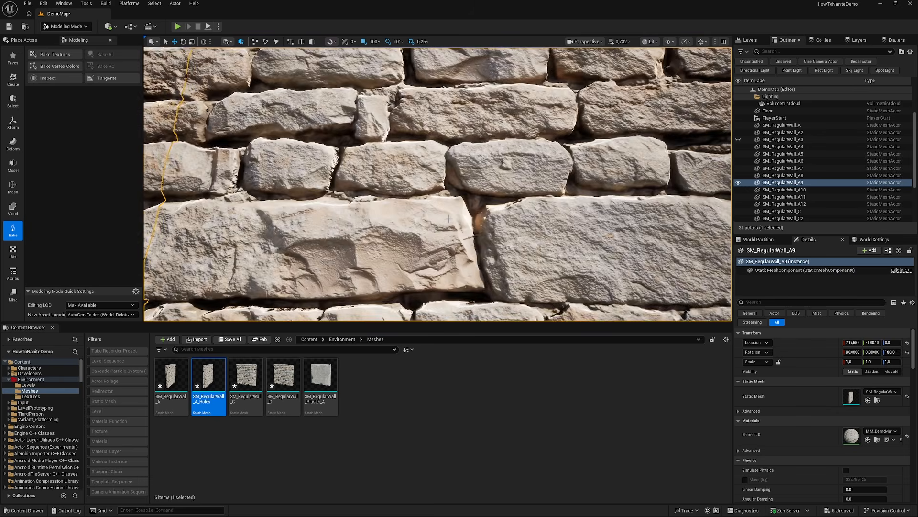
{"action": "scroll", "coordinate": [448, 220], "scroll_direction": "down", "scroll_amount": 6}
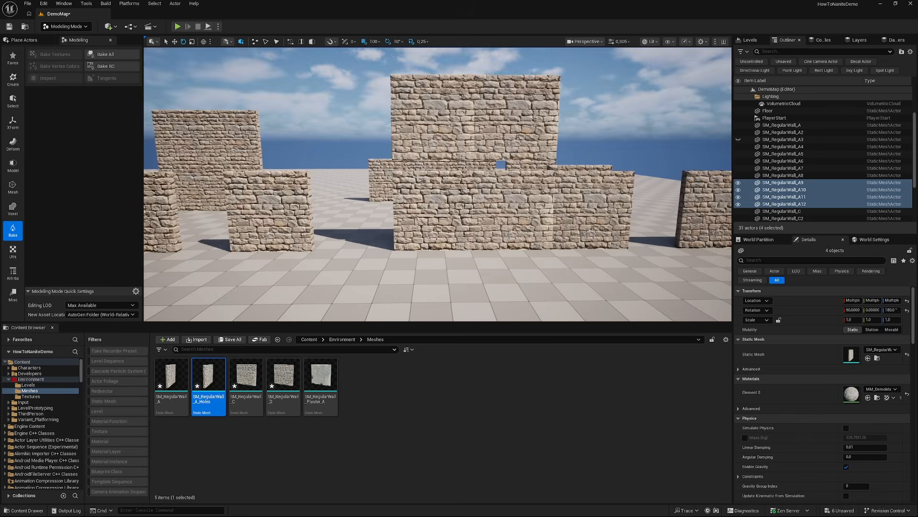
{"action": "scroll", "coordinate": [437, 184], "scroll_direction": "down", "scroll_amount": 5}
{"action": "scroll", "coordinate": [476, 198], "scroll_direction": "down", "scroll_amount": 4}
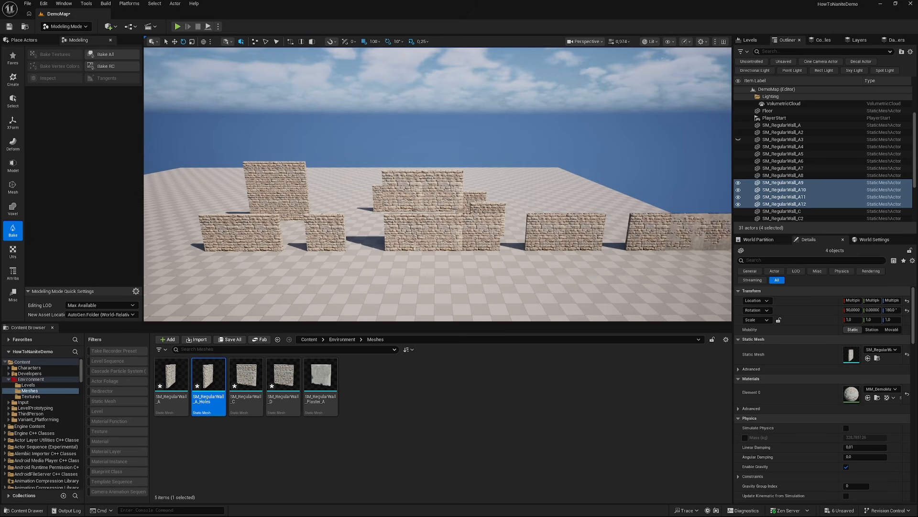
{"action": "left_click", "coordinate": [439, 220]}
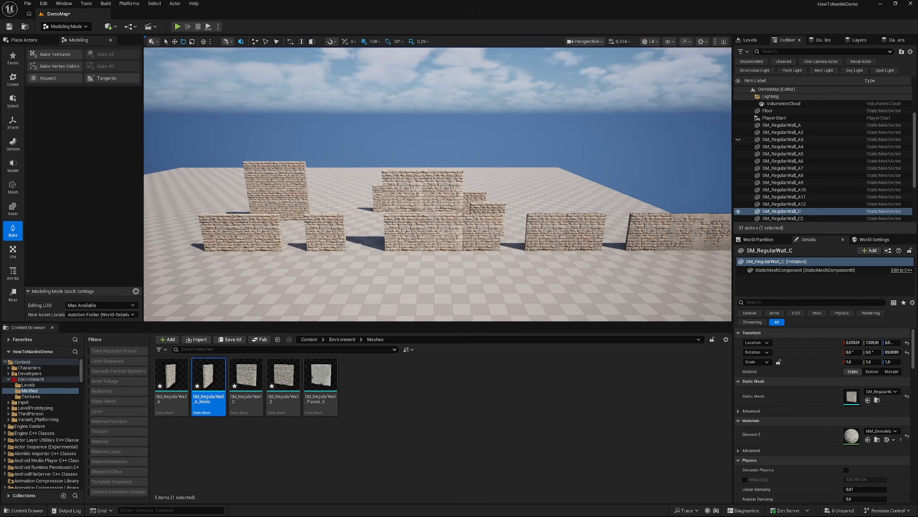
{"action": "scroll", "coordinate": [443, 233], "scroll_direction": "up", "scroll_amount": 8}
{"action": "right_click", "coordinate": [445, 237]}
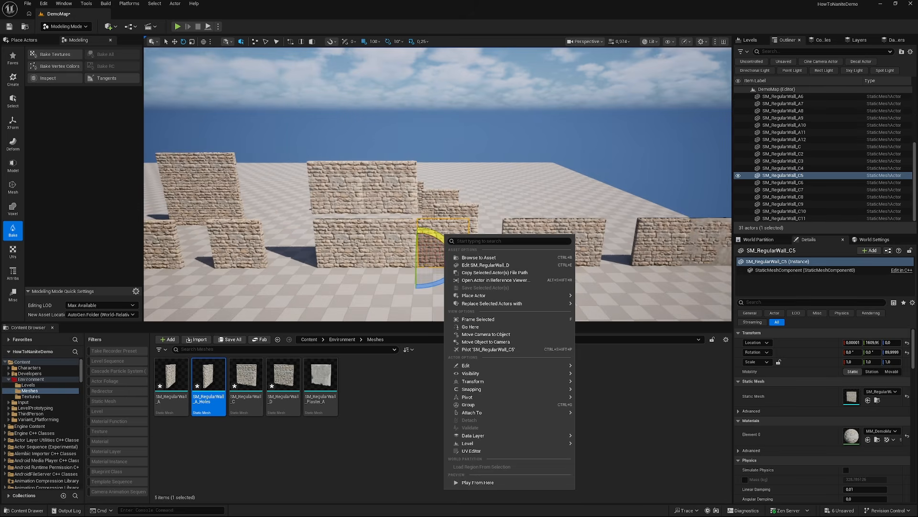
{"action": "key", "text": "Escape"}
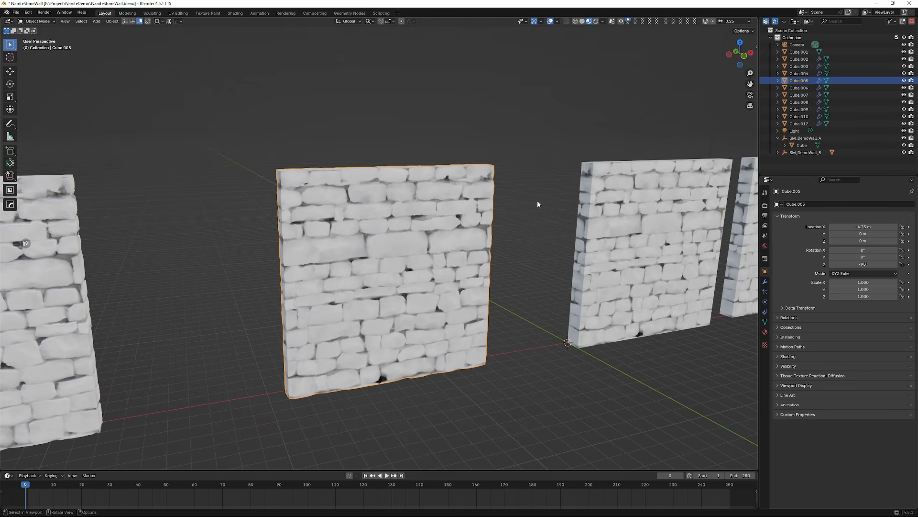
- Switch to Blender and examine the displaced stones and corners of the Cube.005 wall
{"action": "middle_click_drag", "start_coordinate": [467, 188], "coordinate": [448, 181]}
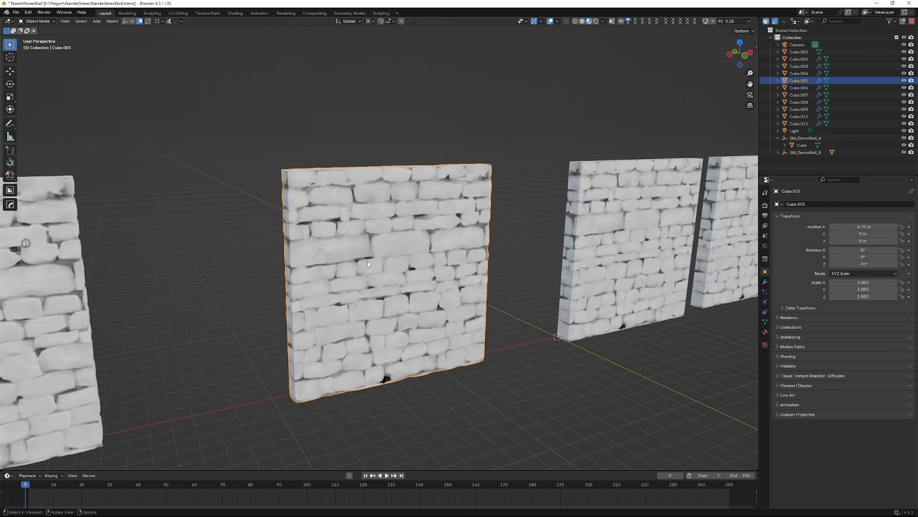
{"action": "middle_click_drag", "start_coordinate": [421, 321], "coordinate": [351, 164]}
{"action": "scroll", "coordinate": [338, 278], "scroll_direction": "up", "scroll_amount": 2}
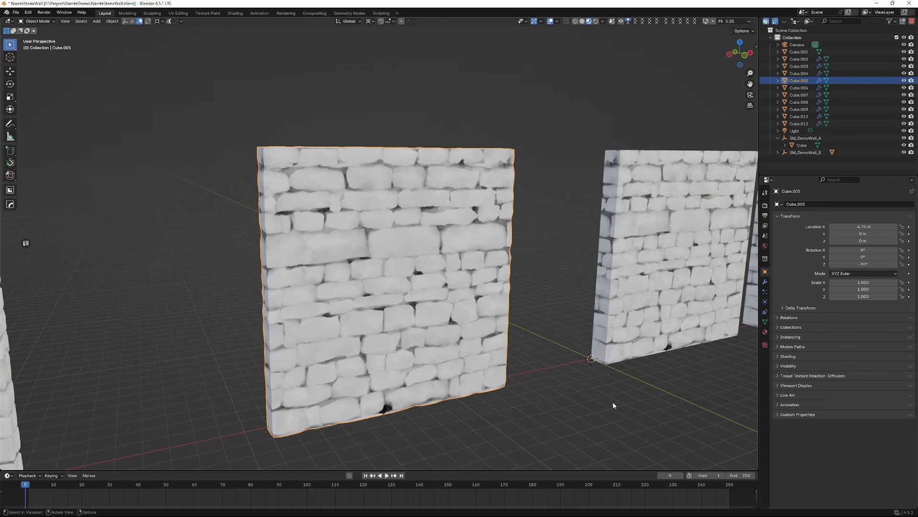
{"action": "left_click", "coordinate": [371, 428]}
{"action": "middle_click_drag", "start_coordinate": [470, 411], "coordinate": [454, 365]}
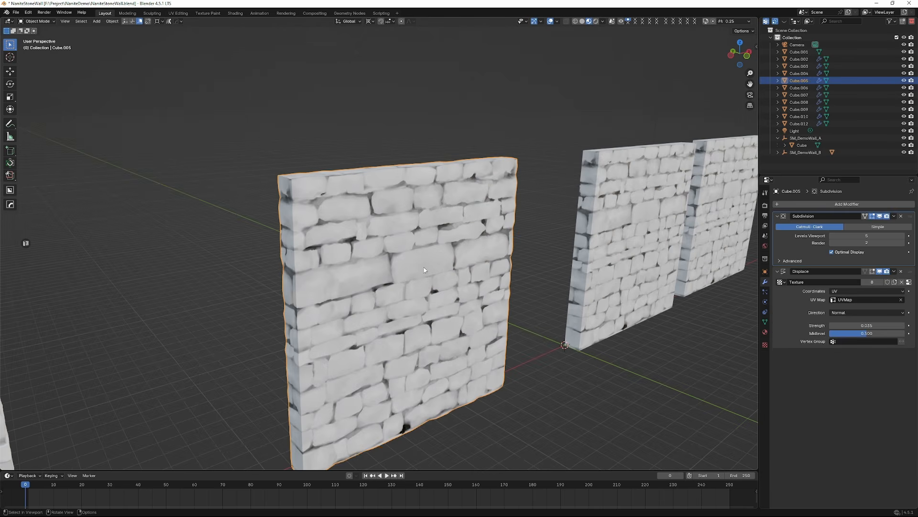
{"action": "left_click", "coordinate": [424, 267]}
{"action": "middle_click_drag", "start_coordinate": [424, 267], "coordinate": [402, 277]}
{"action": "scroll", "coordinate": [425, 218], "scroll_direction": "up", "scroll_amount": 1}
{"action": "scroll", "coordinate": [402, 276], "scroll_direction": "up", "scroll_amount": 2}
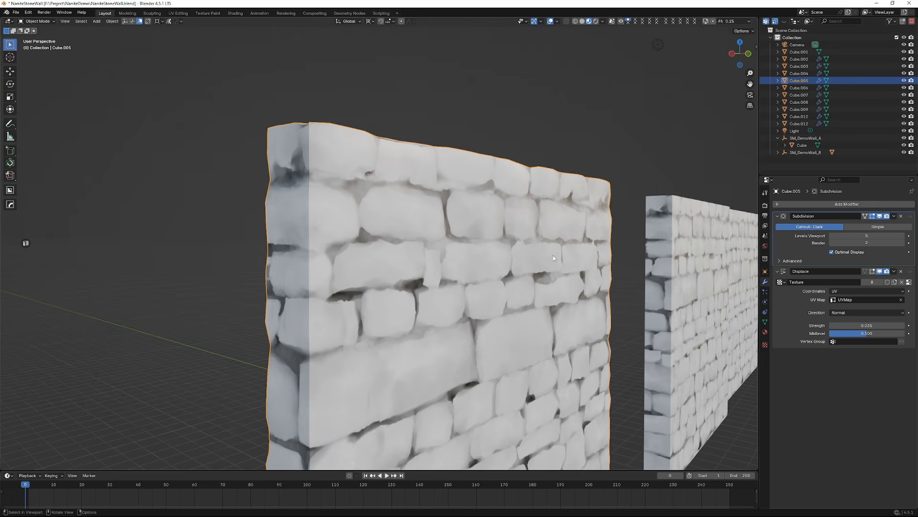
- Show the advanced settings of Cube.005's Subdivision modifier and inspect the wall's corner edge
{"action": "left_click", "coordinate": [780, 261]}
{"action": "middle_click_drag", "start_coordinate": [433, 251], "coordinate": [425, 230]}
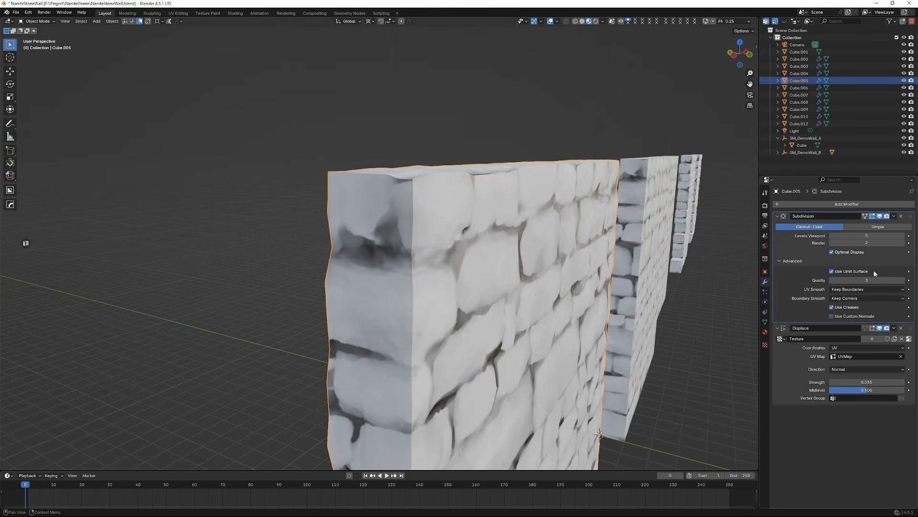
{"action": "middle_click_drag", "start_coordinate": [521, 268], "coordinate": [521, 209]}
{"action": "scroll", "coordinate": [463, 252], "scroll_direction": "down", "scroll_amount": 4}
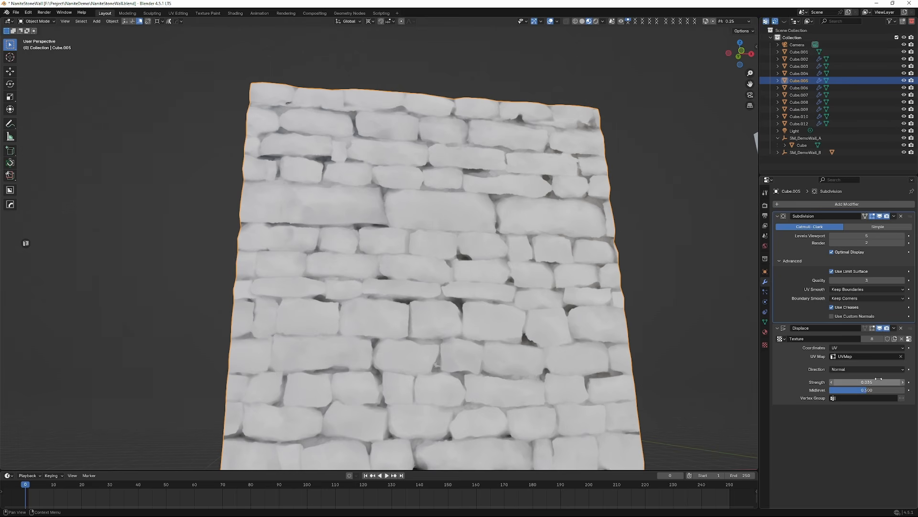
- Examine Cube.005's Displace modifier and how its front face and side edges are displaced from several angles
{"action": "left_click", "coordinate": [847, 356]}
{"action": "middle_click_drag", "start_coordinate": [663, 304], "coordinate": [647, 241]}
{"action": "right_click_drag", "start_coordinate": [646, 241], "coordinate": [557, 239], "text": "alt"}
{"action": "left_click_drag", "start_coordinate": [557, 239], "coordinate": [553, 204], "text": "alt"}
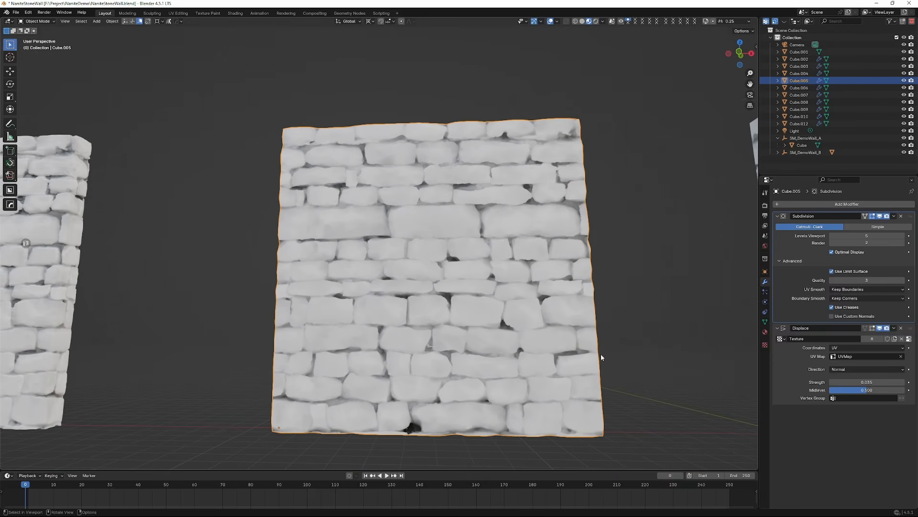
{"action": "middle_click_drag", "start_coordinate": [602, 356], "coordinate": [502, 234]}
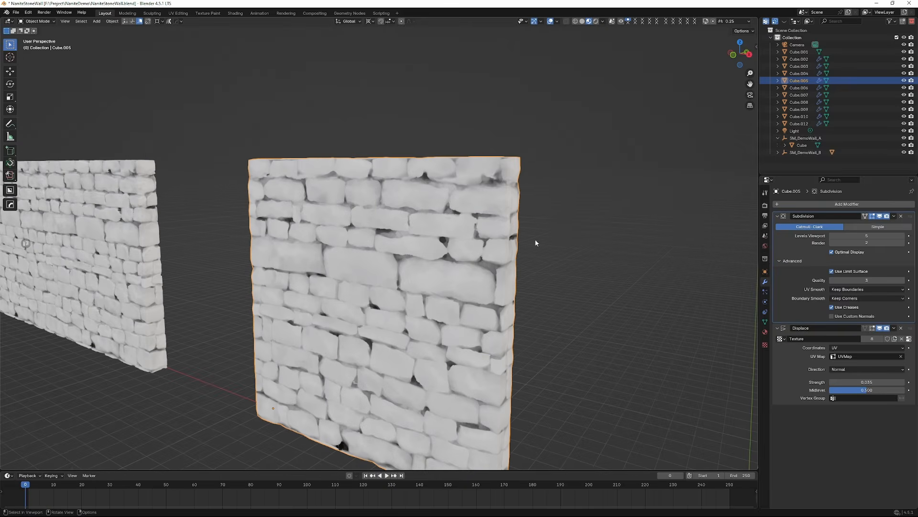
{"action": "left_click_drag", "start_coordinate": [526, 247], "coordinate": [443, 248], "text": "alt"}
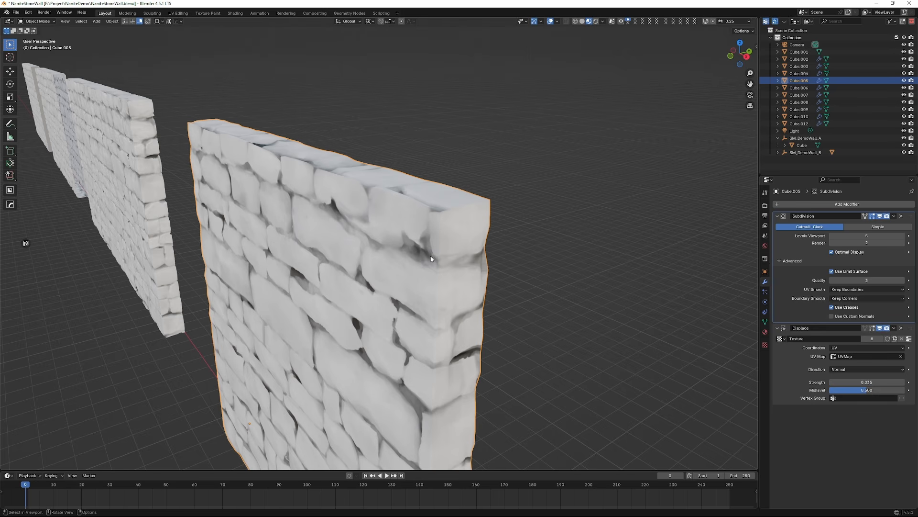
{"action": "middle_click_drag", "start_coordinate": [416, 244], "coordinate": [456, 227]}
{"action": "left_click_drag", "start_coordinate": [456, 228], "coordinate": [475, 226], "text": "alt"}
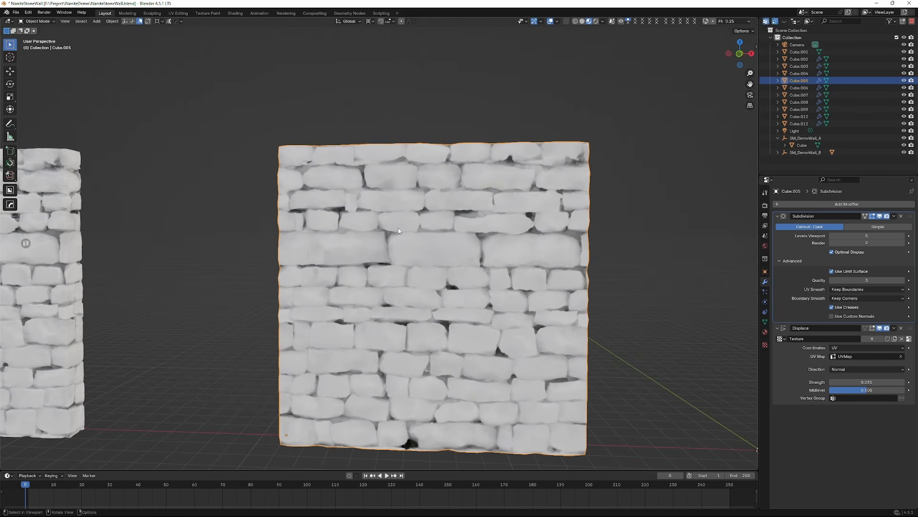
{"action": "left_click_drag", "start_coordinate": [337, 224], "coordinate": [377, 200], "text": "alt"}
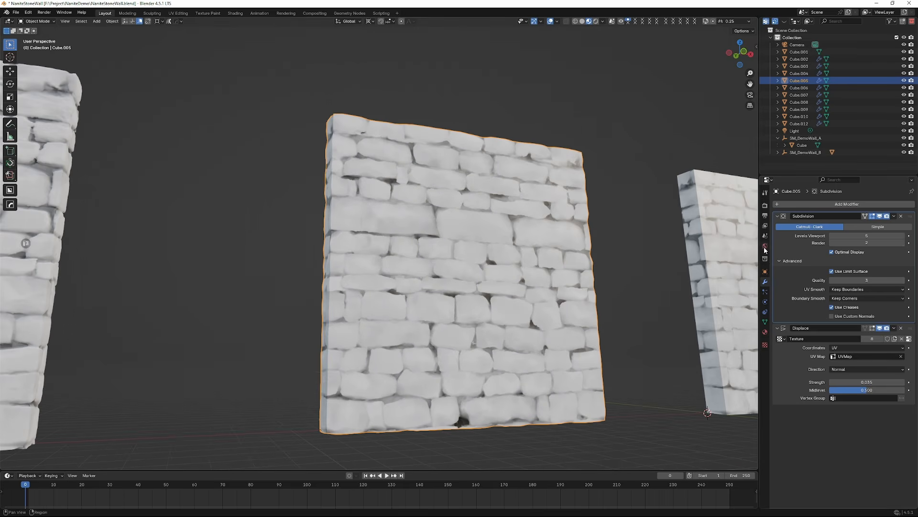
- Set Cube.005's viewport subdivision level to 6 and its Displace strength to 0.100, and inspect the wall's corners
{"action": "middle_click_drag", "start_coordinate": [628, 175], "coordinate": [557, 270]}
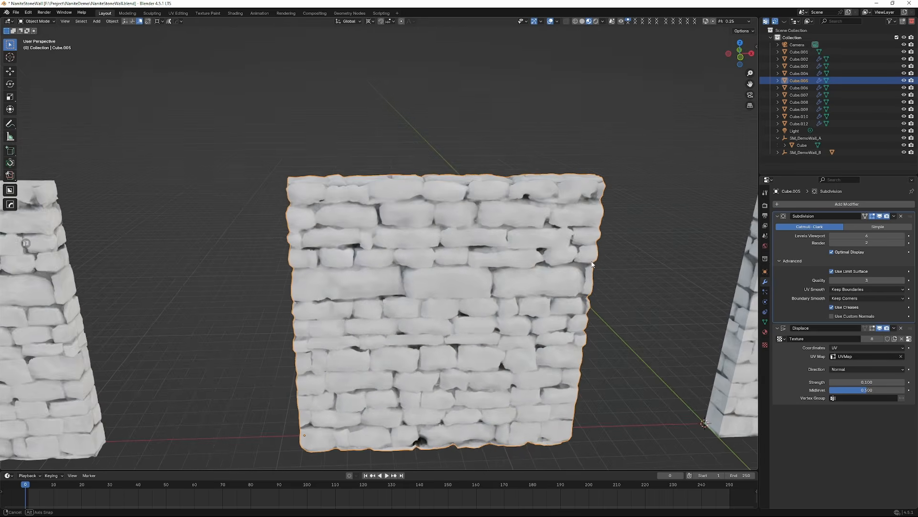
{"action": "scroll", "coordinate": [451, 217], "scroll_direction": "up", "scroll_amount": 3}
{"action": "middle_click_drag", "start_coordinate": [451, 217], "coordinate": [399, 189]}
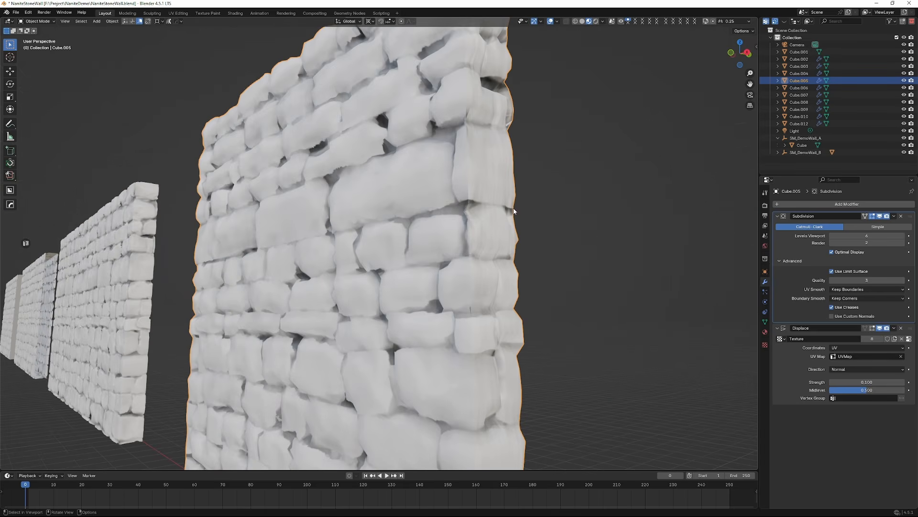
{"action": "middle_click_drag", "start_coordinate": [518, 149], "coordinate": [600, 96]}
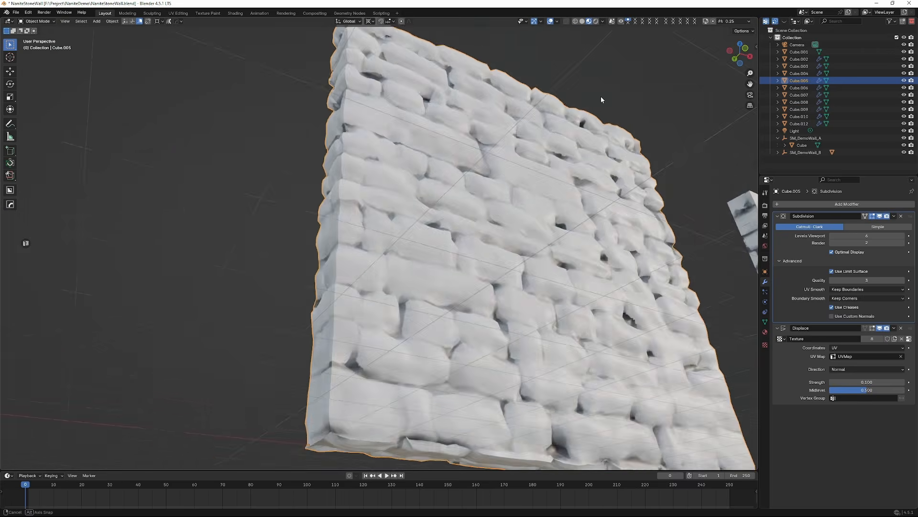
- Add a Weighted Normal modifier to Cube.005 and view the shading across its corner and front face
{"action": "key", "text": "F3"}
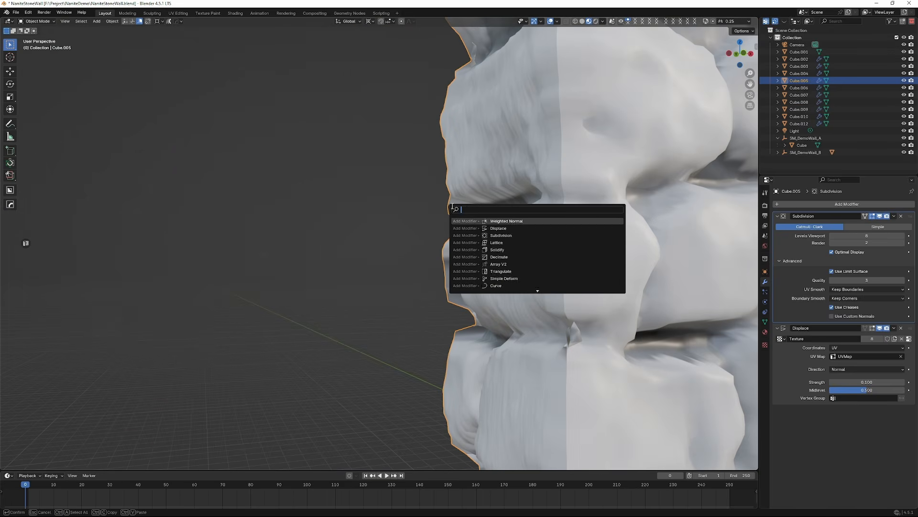
{"action": "type", "text": "we"}
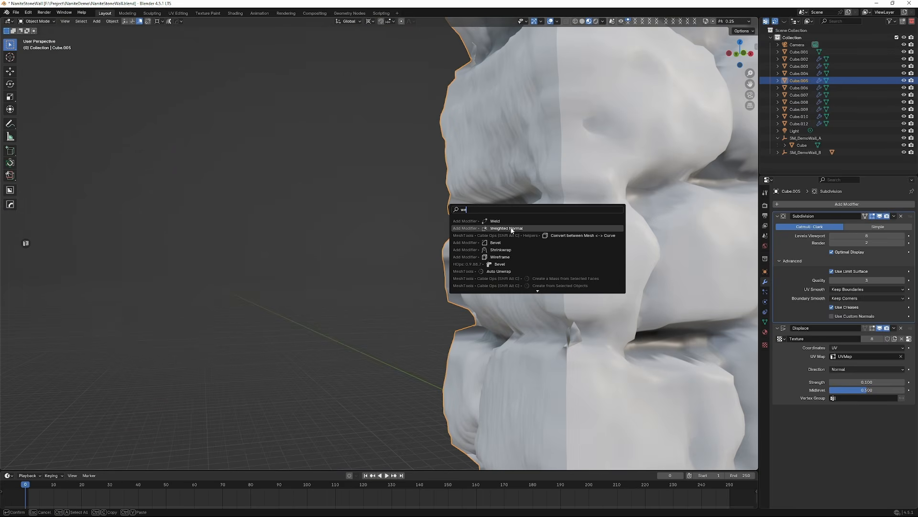
{"action": "left_click", "coordinate": [615, 227]}
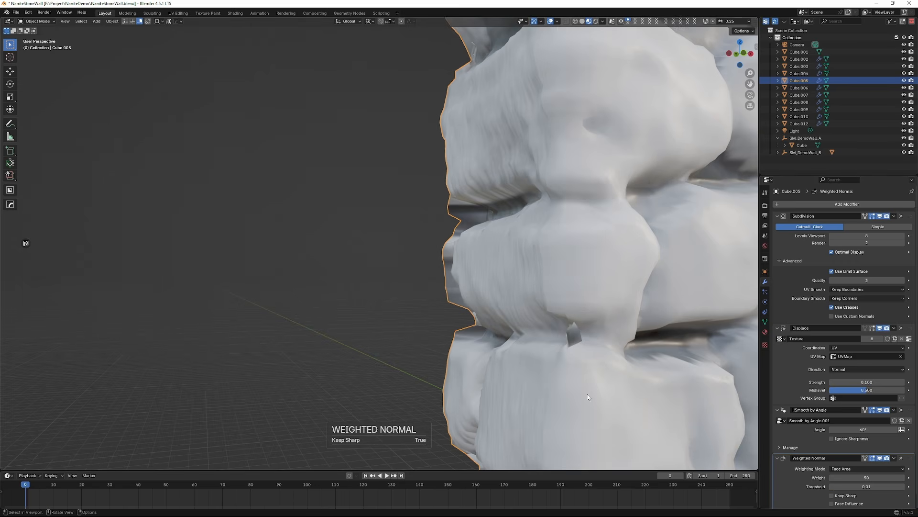
{"action": "scroll", "coordinate": [588, 396], "scroll_direction": "down", "scroll_amount": 6}
{"action": "mouse_move", "coordinate": [672, 355]}
{"action": "middle_mouse_down"}
{"action": "mouse_move", "coordinate": [399, 236]}
{"action": "mouse_move", "coordinate": [366, 156]}
{"action": "middle_mouse_up"}
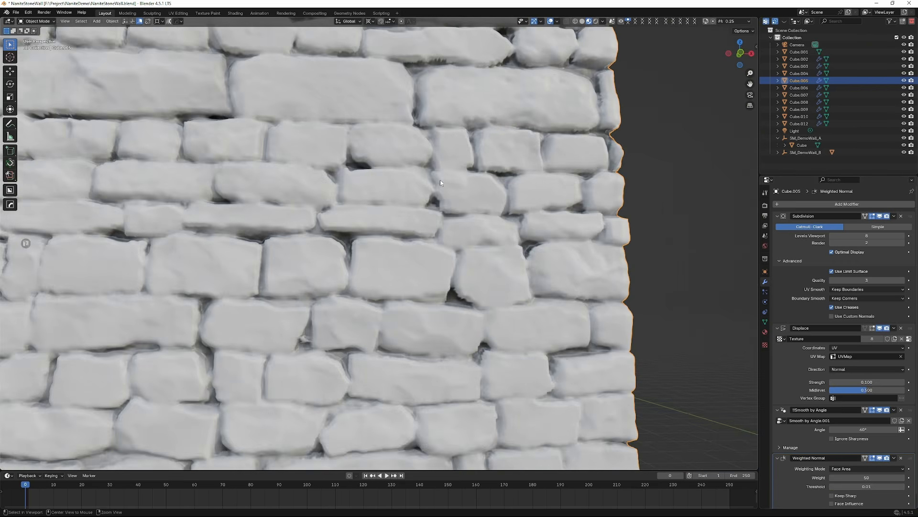
- Examine Cube.005's undisplaced base shape in Edit Mode and return to Object Mode
{"action": "scroll", "coordinate": [437, 181], "scroll_direction": "down", "scroll_amount": 3}
{"action": "middle_click_drag", "start_coordinate": [437, 180], "coordinate": [436, 205]}
{"action": "scroll", "coordinate": [379, 207], "scroll_direction": "down", "scroll_amount": 5}
{"action": "scroll", "coordinate": [409, 240], "scroll_direction": "up", "scroll_amount": 3}
{"action": "middle_click_drag", "start_coordinate": [416, 343], "coordinate": [434, 306]}
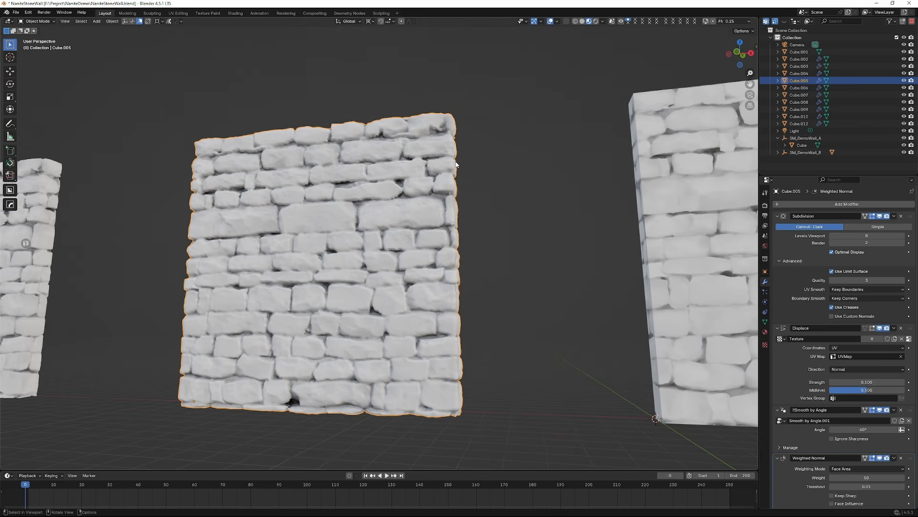
{"action": "key", "text": "Tab"}
{"action": "left_click", "coordinate": [533, 221]}
{"action": "middle_click_drag", "start_coordinate": [534, 221], "coordinate": [454, 156]}
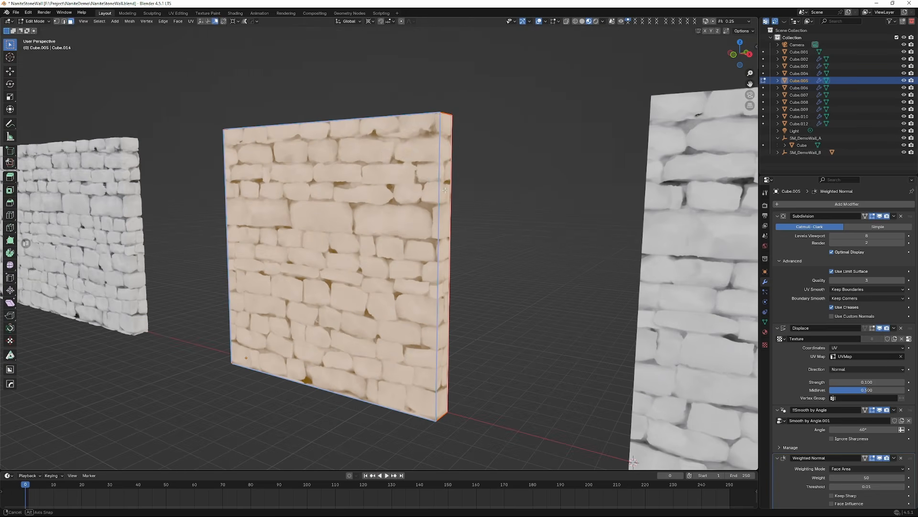
{"action": "key", "text": "Tab"}
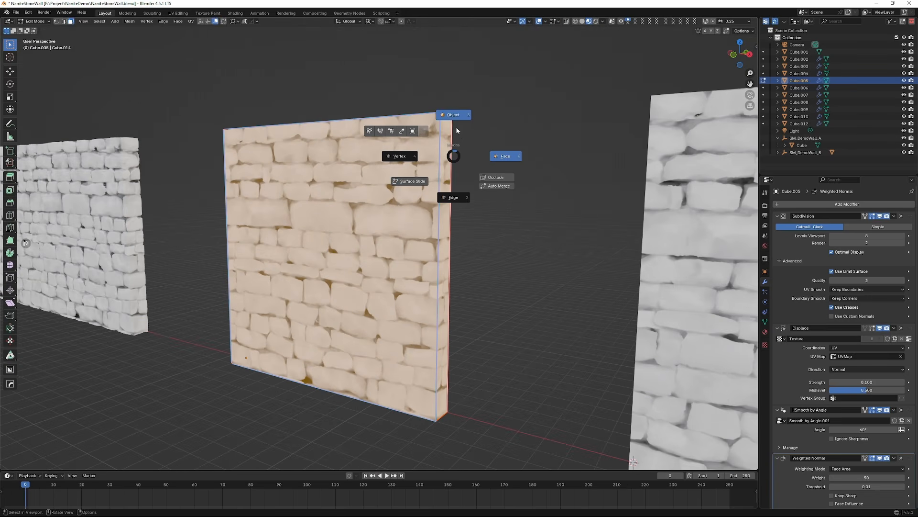
{"action": "left_click", "coordinate": [427, 111]}
- Examine the row of wall variants and compare the two flat-sided square walls side by side
{"action": "middle_click_drag", "start_coordinate": [487, 189], "coordinate": [442, 168]}
{"action": "middle_click_drag", "start_coordinate": [389, 204], "coordinate": [433, 191]}
{"action": "scroll", "coordinate": [506, 167], "scroll_direction": "down", "scroll_amount": 5}
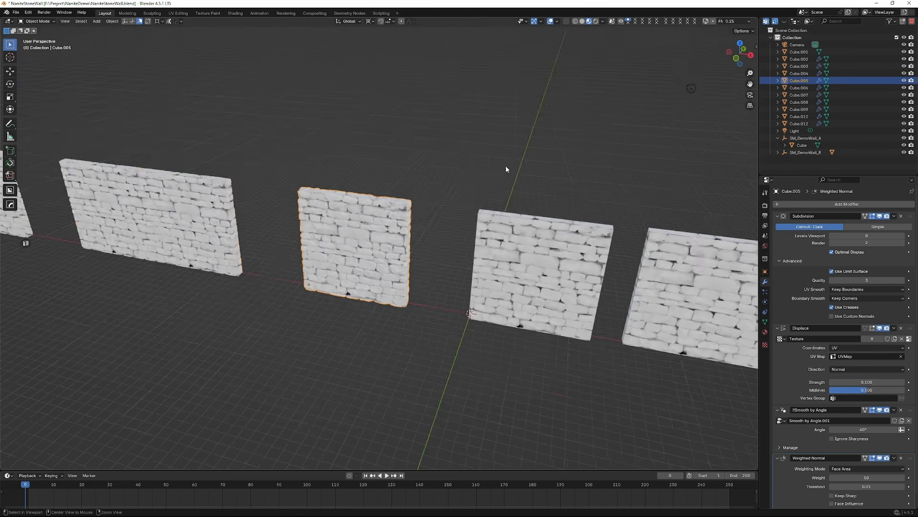
{"action": "middle_click_drag", "start_coordinate": [506, 166], "coordinate": [327, 162], "text": "shift"}
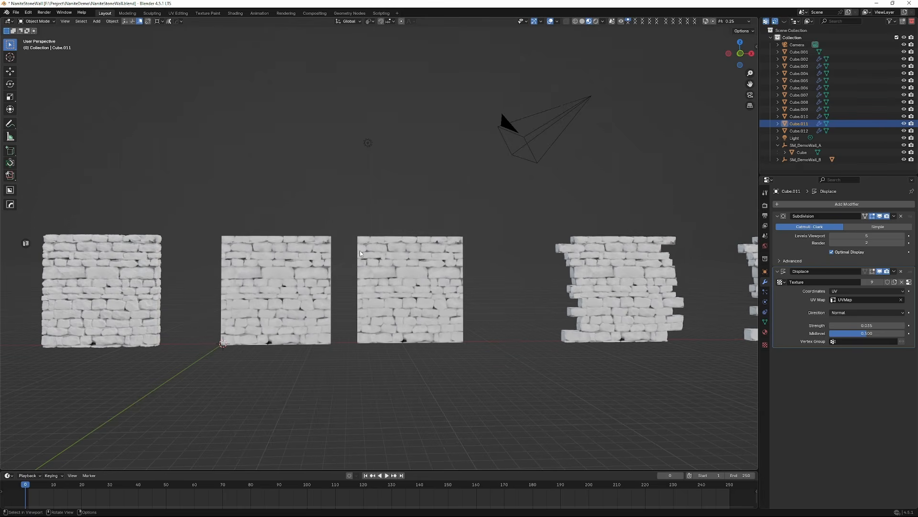
{"action": "scroll", "coordinate": [360, 251], "scroll_direction": "up", "scroll_amount": 8}
{"action": "middle_click_drag", "start_coordinate": [358, 250], "coordinate": [480, 301], "text": "shift"}
{"action": "scroll", "coordinate": [433, 203], "scroll_direction": "up", "scroll_amount": 1}
{"action": "scroll", "coordinate": [480, 297], "scroll_direction": "down", "scroll_amount": 1}
{"action": "scroll", "coordinate": [479, 297], "scroll_direction": "up", "scroll_amount": 1}
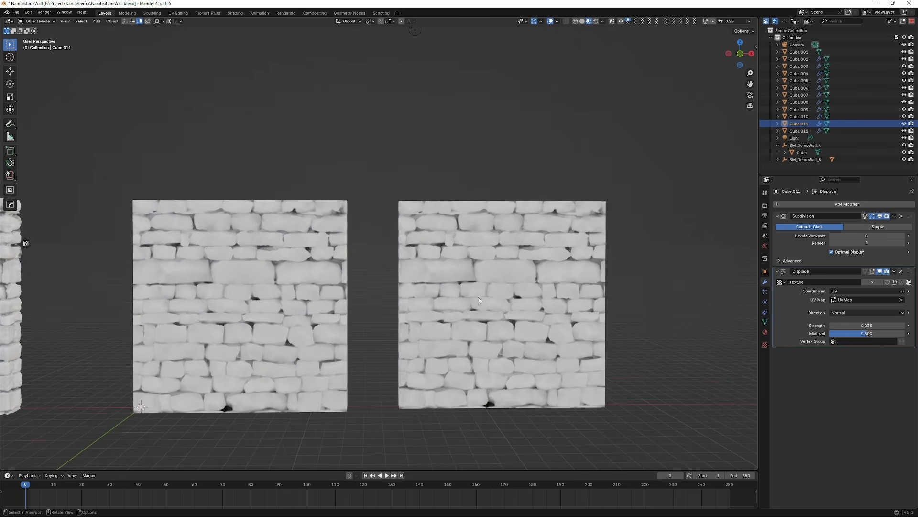
{"action": "scroll", "coordinate": [479, 297], "scroll_direction": "up", "scroll_amount": 1}
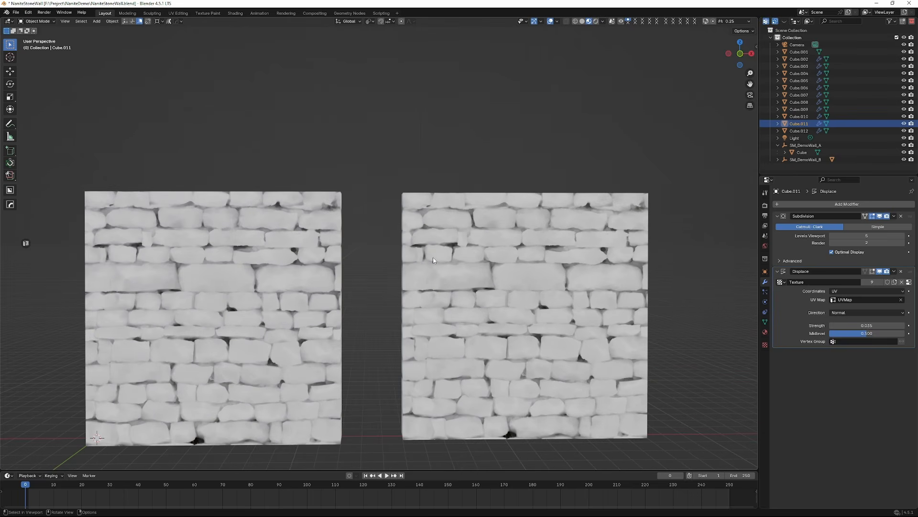
{"action": "mouse_move", "coordinate": [351, 260]}
{"action": "middle_mouse_down"}
{"action": "mouse_move", "coordinate": [351, 231]}
{"action": "mouse_move", "coordinate": [356, 246]}
{"action": "middle_mouse_up"}
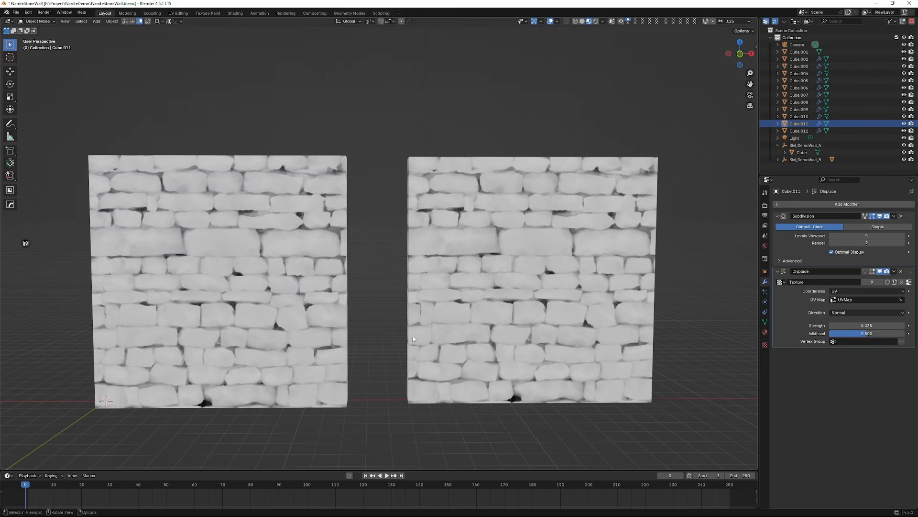
- View the wall variant with staggered, protruding stone ends and its edges
{"action": "middle_click_drag", "start_coordinate": [416, 309], "coordinate": [260, 239]}
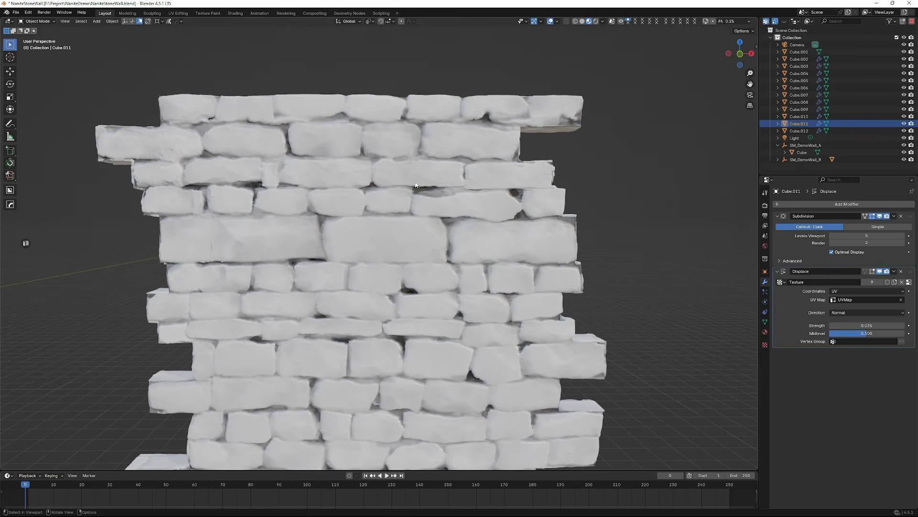
{"action": "scroll", "coordinate": [396, 161], "scroll_direction": "down", "scroll_amount": 1}
{"action": "middle_click_drag", "start_coordinate": [176, 212], "coordinate": [352, 261]}
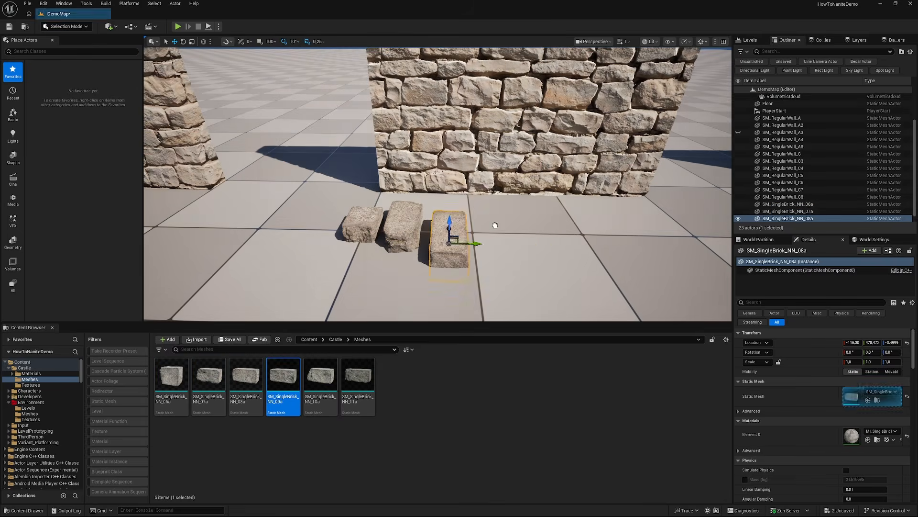
- In Unreal Engine, place SM_SingleBrick_NN_11a on the floor and turn SM_SingleBrick_NN_08a about 90 degrees beside the bricks at the wall's base
{"action": "left_click_drag", "start_coordinate": [358, 378], "coordinate": [605, 225]}
{"action": "left_click", "coordinate": [380, 230]}
{"action": "left_click_drag", "start_coordinate": [380, 227], "coordinate": [426, 156]}
{"action": "left_click", "coordinate": [430, 268]}
{"action": "key", "text": "e"}
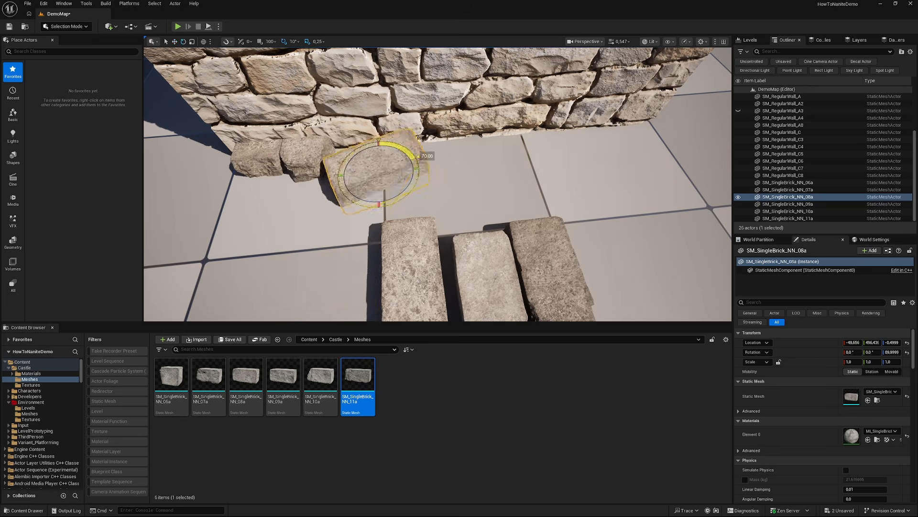
- Move the remaining loose bricks against the wall's base to extend the row end to end
{"action": "left_click", "coordinate": [409, 266]}
{"action": "left_click_drag", "start_coordinate": [421, 248], "coordinate": [507, 139]}
{"action": "left_click", "coordinate": [364, 258]}
{"action": "left_click_drag", "start_coordinate": [383, 219], "coordinate": [717, 185]}
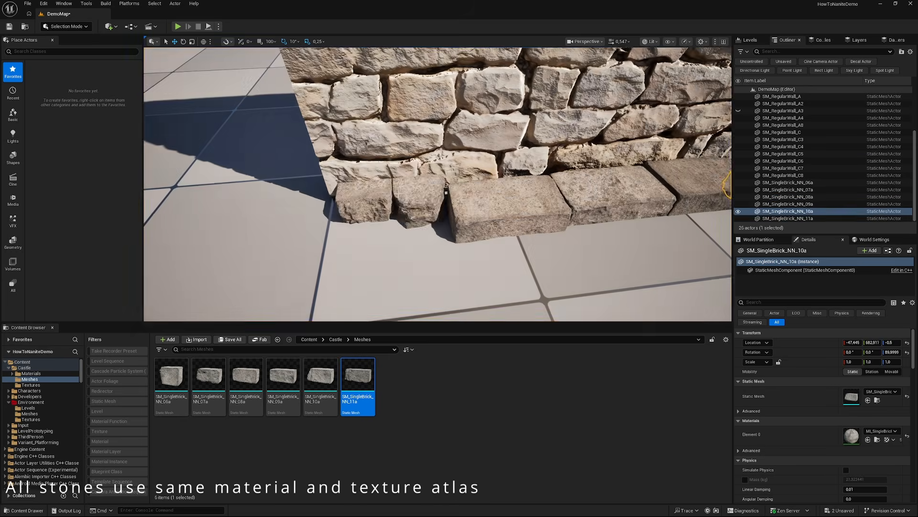
- Rotate and reposition individual bricks in the row to close the gaps between them
{"action": "left_click", "coordinate": [365, 203]}
{"action": "key", "text": "e"}
{"action": "left_click_drag", "start_coordinate": [370, 178], "coordinate": [328, 215]}
{"action": "key", "text": "w"}
{"action": "left_click", "coordinate": [426, 199]}
{"action": "left_click", "coordinate": [236, 194]}
{"action": "right_click_drag", "start_coordinate": [438, 185], "coordinate": [526, 184]}
- Select the six bricks SM_SingleBrick_NN_06a to SM_SingleBrick_NN_11a and move the row along the wall's base
{"action": "left_click", "coordinate": [788, 219], "text": "shift"}
{"action": "left_click", "coordinate": [378, 144]}
{"action": "left_click", "coordinate": [788, 183]}
{"action": "left_click", "coordinate": [788, 219], "text": "shift"}
{"action": "right_click_drag", "start_coordinate": [437, 185], "coordinate": [502, 191]}
{"action": "left_click", "coordinate": [478, 144]}
{"action": "left_click", "coordinate": [871, 343]}
{"action": "left_click", "coordinate": [788, 182]}
{"action": "left_click", "coordinate": [788, 204], "text": "shift"}
{"action": "left_click", "coordinate": [788, 218], "text": "shift"}
{"action": "left_click", "coordinate": [486, 180]}
{"action": "left_click", "coordinate": [788, 182]}
{"action": "left_click", "coordinate": [788, 219], "text": "shift"}
{"action": "right_click_drag", "start_coordinate": [437, 184], "coordinate": [502, 192]}
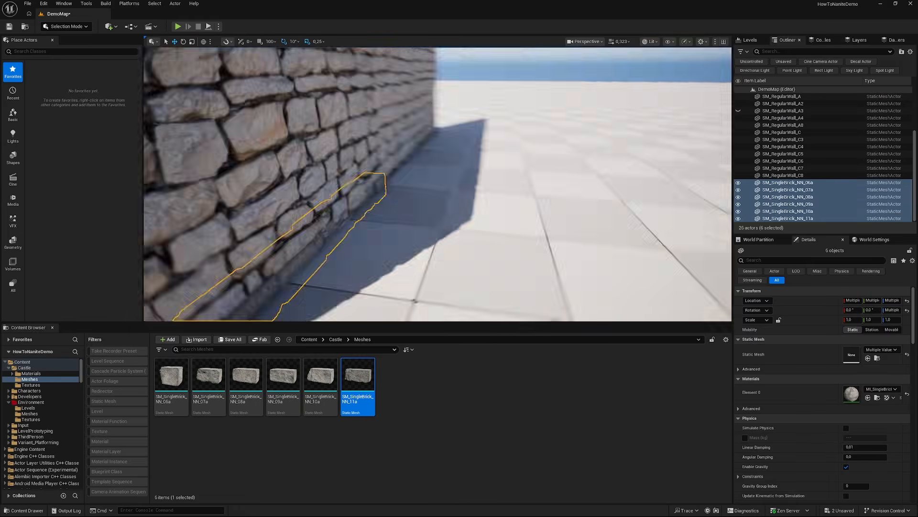
- Create a level instance from the six selected bricks and save it as LI_StoneWall_A in Content/Environment/LI
{"action": "right_click", "coordinate": [449, 230]}
{"action": "left_click", "coordinate": [605, 455]}
{"action": "left_click", "coordinate": [307, 232]}
{"action": "double_click", "coordinate": [425, 267]}
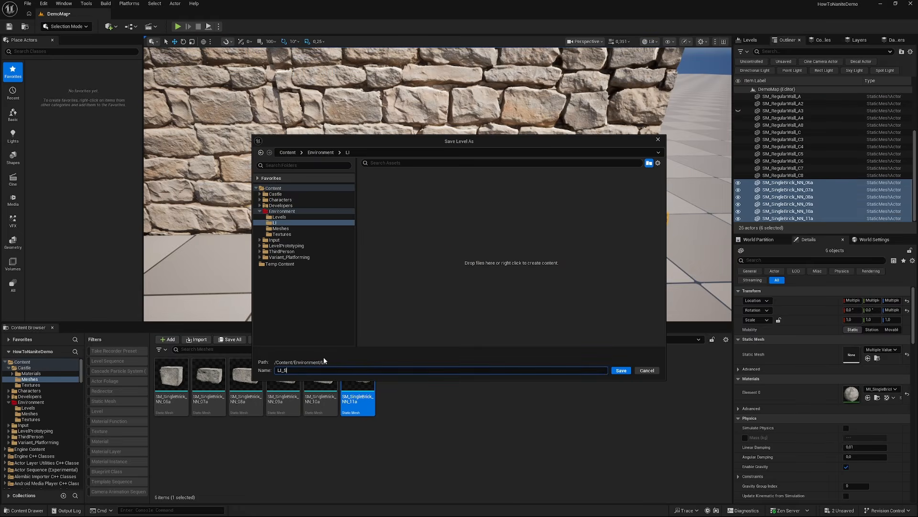
{"action": "key", "text": "Return"}
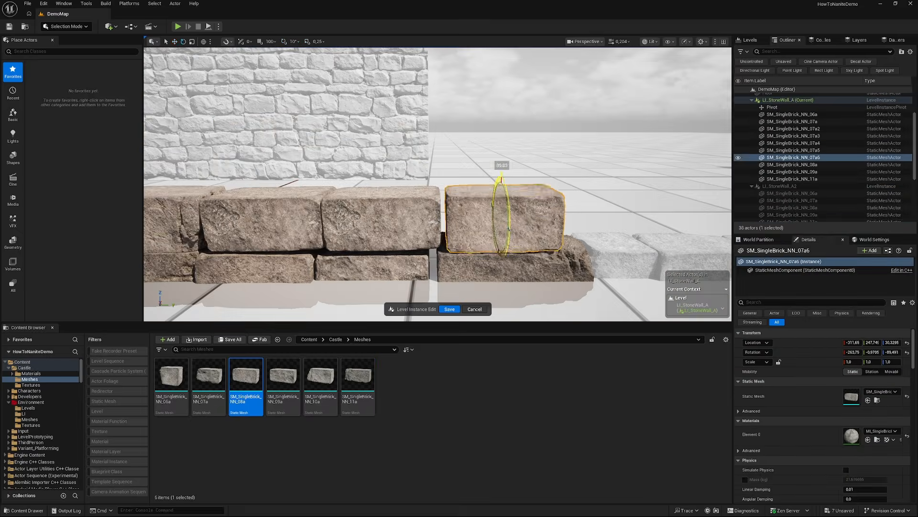
- Reposition all twelve bricks inside the LI_StoneWall_A level instance and save the instance edit
{"action": "key", "text": "w"}
{"action": "left_click", "coordinate": [450, 309]}
{"action": "left_click", "coordinate": [791, 164]}
{"action": "left_click", "coordinate": [791, 218], "text": "shift"}
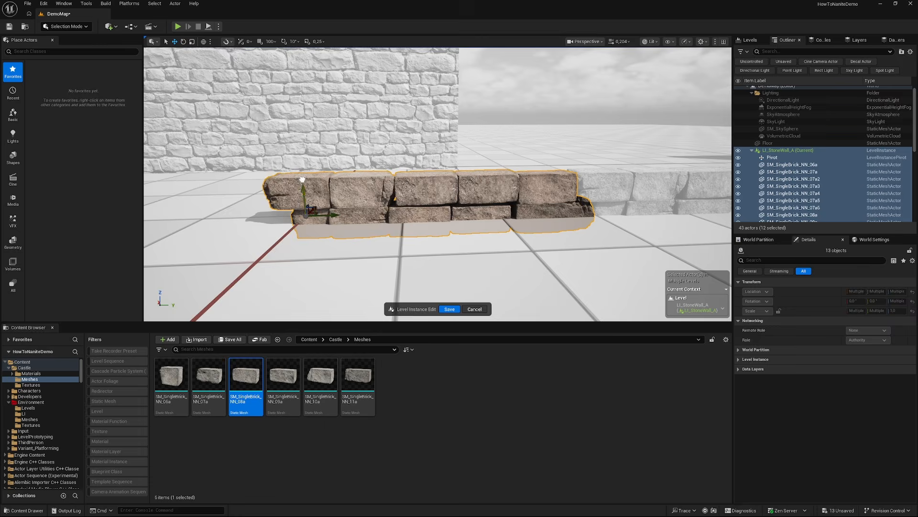
{"action": "right_click_drag", "start_coordinate": [437, 184], "coordinate": [591, 117]}
{"action": "left_click", "coordinate": [449, 309]}
- Move the LI_StoneWall_A level instance against the base of the existing stone wall
{"action": "right_click_drag", "start_coordinate": [259, 229], "coordinate": [428, 277]}
{"action": "left_click_drag", "start_coordinate": [428, 276], "coordinate": [426, 158]}
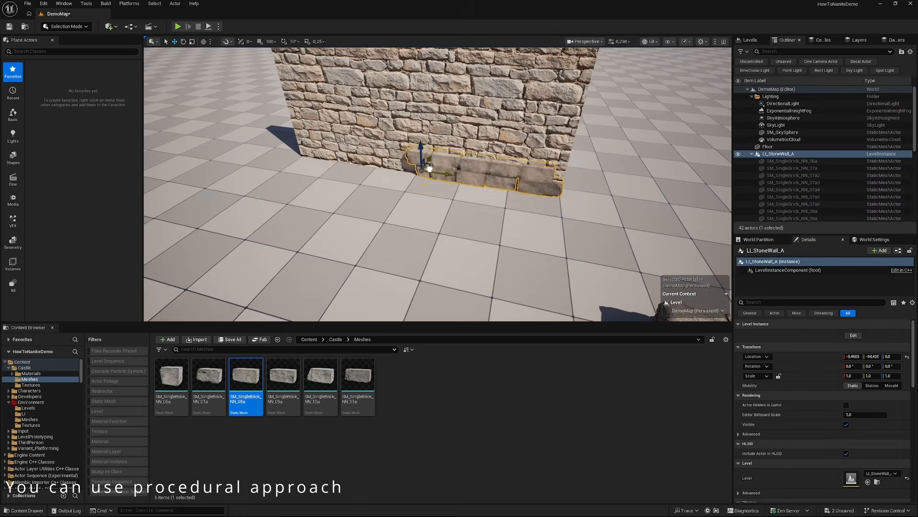
{"action": "right_click_drag", "start_coordinate": [426, 158], "coordinate": [470, 226]}
- Open LI_StoneWall_A for editing, duplicate five bricks upward as a third course and shift its end brick inward
{"action": "left_click", "coordinate": [854, 335]}
{"action": "left_click_drag", "start_coordinate": [595, 206], "coordinate": [594, 174], "text": "alt"}
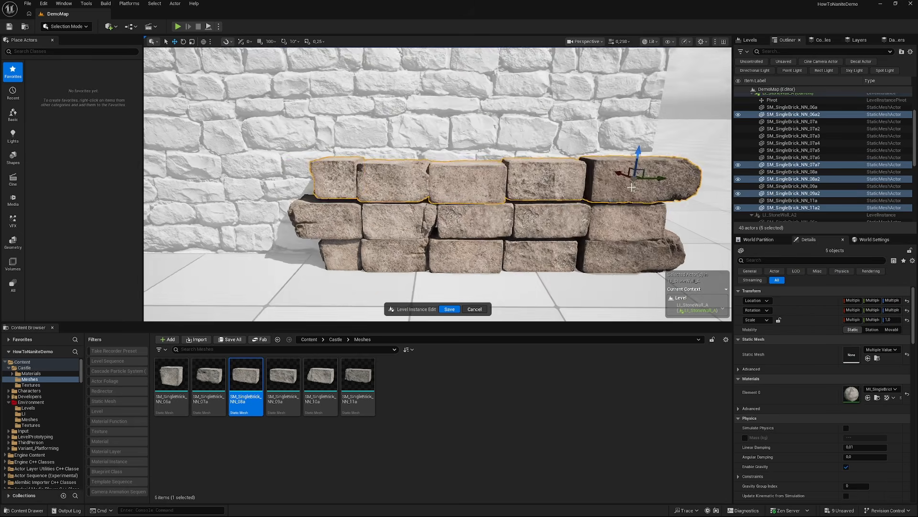
{"action": "left_click", "coordinate": [306, 184]}
{"action": "left_click_drag", "start_coordinate": [330, 178], "coordinate": [342, 178]}
- Duplicate bricks upward to form a fourth course, rotating and repositioning the copies for variation
{"action": "left_click_drag", "start_coordinate": [564, 158], "coordinate": [564, 117], "text": "alt"}
{"action": "key", "text": "e"}
{"action": "right_click_drag", "start_coordinate": [564, 117], "coordinate": [459, 191]}
{"action": "key", "text": "w"}
{"action": "left_click", "coordinate": [400, 160]}
{"action": "left_click", "coordinate": [451, 138]}
{"action": "left_click", "coordinate": [504, 165]}
{"action": "right_click_drag", "start_coordinate": [504, 165], "coordinate": [459, 186]}
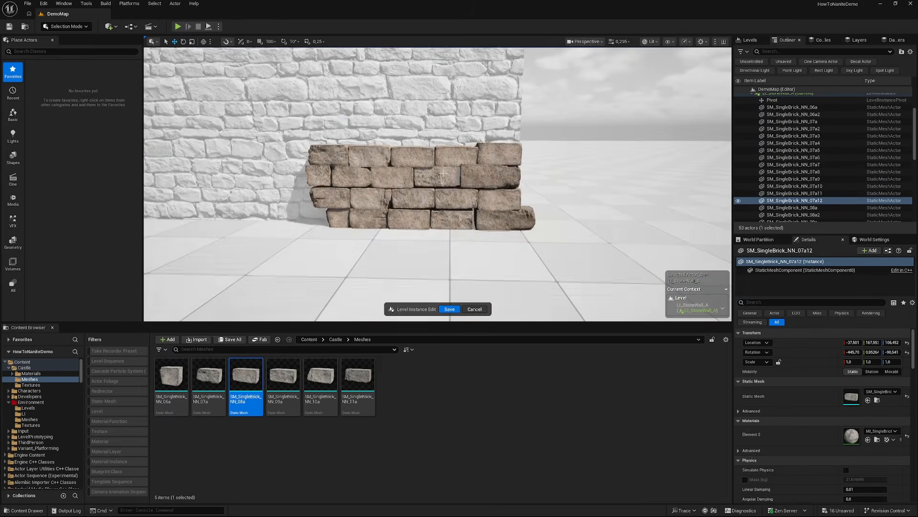
- Duplicate bricks from the lowest course to the top as a fifth course, then rotate and reposition the copies
{"action": "left_click", "coordinate": [315, 217]}
{"action": "left_click", "coordinate": [359, 219], "text": "ctrl"}
{"action": "left_click", "coordinate": [421, 221], "text": "ctrl"}
{"action": "left_click", "coordinate": [592, 222], "text": "ctrl"}
{"action": "left_click_drag", "start_coordinate": [584, 193], "coordinate": [576, 121], "text": "alt"}
{"action": "key", "text": "e"}
{"action": "key", "text": "ctrl+z"}
{"action": "left_click_drag", "start_coordinate": [564, 179], "coordinate": [602, 167]}
{"action": "key", "text": "w"}
{"action": "left_click_drag", "start_coordinate": [654, 133], "coordinate": [450, 132]}
- Adjust individual bricks in the upper courses and at the wall's end to close gaps and stagger the joints
{"action": "left_click", "coordinate": [480, 126]}
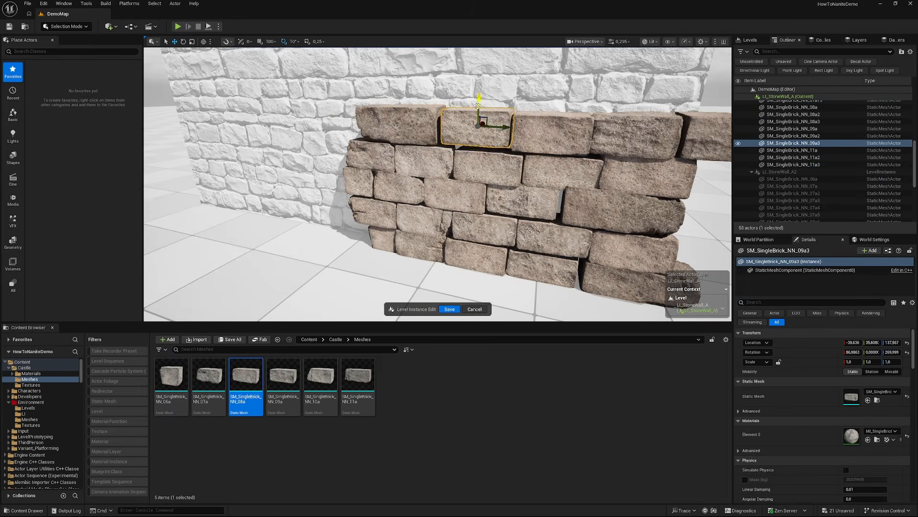
{"action": "left_click", "coordinate": [435, 126]}
{"action": "right_click_drag", "start_coordinate": [435, 126], "coordinate": [431, 201]}
{"action": "left_click", "coordinate": [546, 184]}
{"action": "left_click", "coordinate": [424, 129]}
{"action": "left_click", "coordinate": [349, 228]}
{"action": "left_click_drag", "start_coordinate": [375, 227], "coordinate": [402, 226]}
{"action": "right_click_drag", "start_coordinate": [403, 225], "coordinate": [459, 192]}
- Duplicate four bricks from the lowest course to the top of the wall and prepare to rotate the copies
{"action": "left_click", "coordinate": [294, 263], "text": "ctrl"}
{"action": "left_click", "coordinate": [389, 265], "text": "ctrl"}
{"action": "left_click", "coordinate": [486, 263], "text": "ctrl"}
{"action": "left_click", "coordinate": [586, 261], "text": "ctrl"}
{"action": "left_click_drag", "start_coordinate": [584, 232], "coordinate": [583, 139], "text": "alt"}
{"action": "key", "text": "e"}
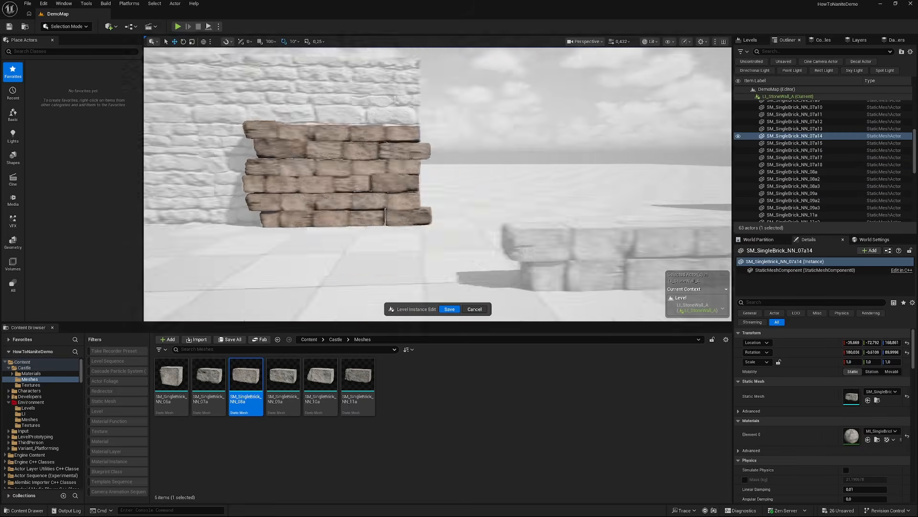
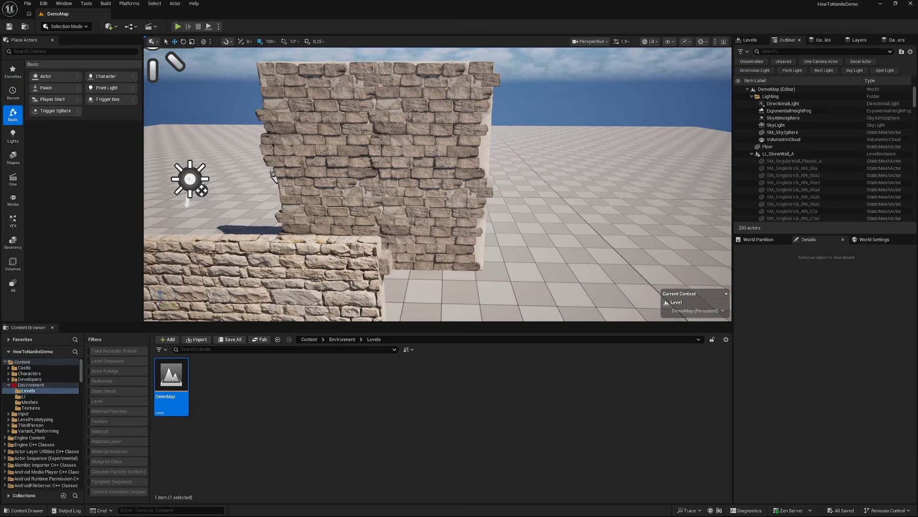
- Select the upper stone wall instance LI_StoneWall_A4 and examine how its bricks meet the neighbouring instances up close
{"action": "right_click_drag", "start_coordinate": [437, 184], "coordinate": [383, 132]}
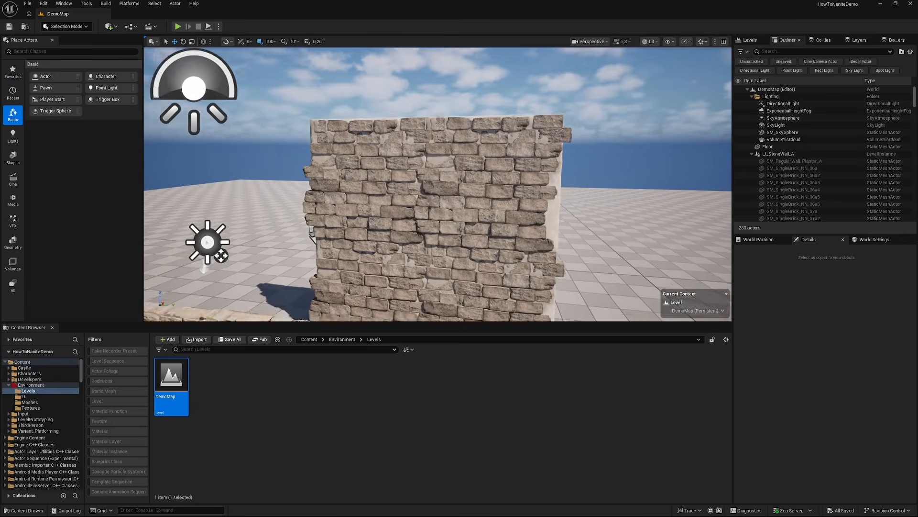
{"action": "left_click", "coordinate": [457, 247]}
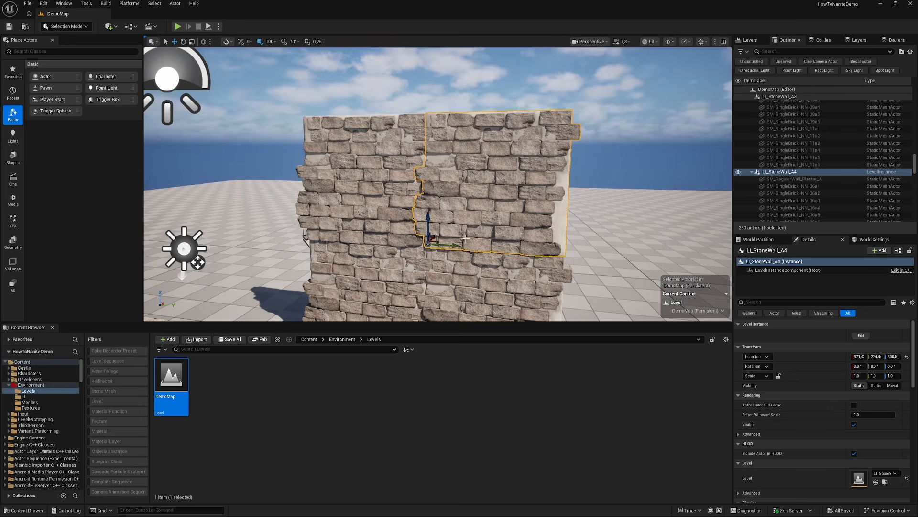
{"action": "key", "text": "w"}
{"action": "right_click_drag", "start_coordinate": [475, 249], "coordinate": [485, 224]}
{"action": "scroll", "coordinate": [481, 235], "scroll_direction": "down", "scroll_amount": 1}
{"action": "key", "text": "s"}
{"action": "scroll", "coordinate": [485, 223], "scroll_direction": "down", "scroll_amount": 3}
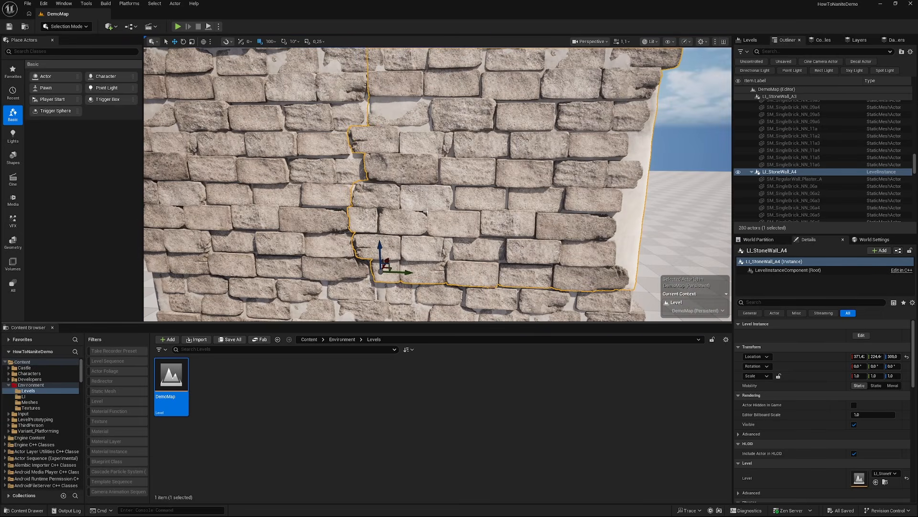
{"action": "right_click_drag", "start_coordinate": [508, 144], "coordinate": [466, 163]}
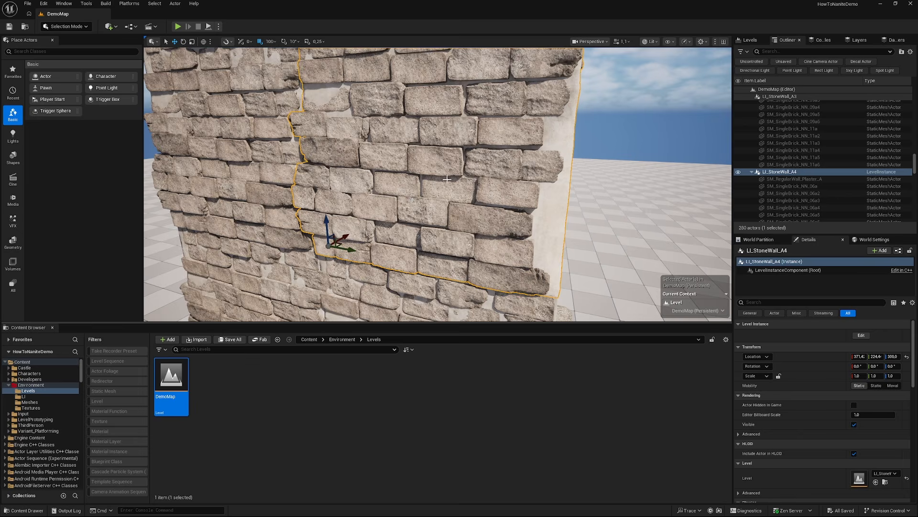
- Examine the seams across the stacked wall instances from farther away, with the editor overlays hidden for a clean view
{"action": "right_click_drag", "start_coordinate": [475, 180], "coordinate": [503, 179]}
{"action": "left_click", "coordinate": [292, 192]}
{"action": "right_click_drag", "start_coordinate": [291, 191], "coordinate": [270, 190]}
{"action": "left_click", "coordinate": [454, 210]}
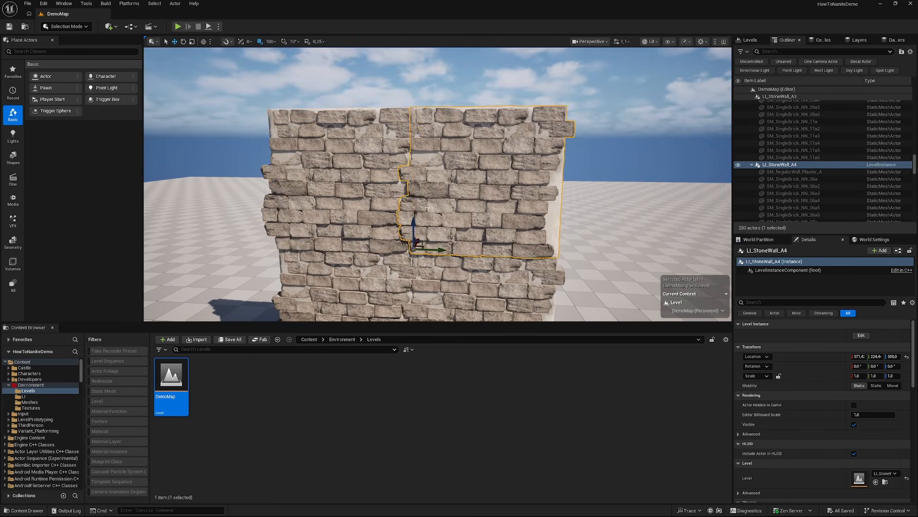
{"action": "left_click", "coordinate": [352, 194]}
{"action": "left_click", "coordinate": [482, 186]}
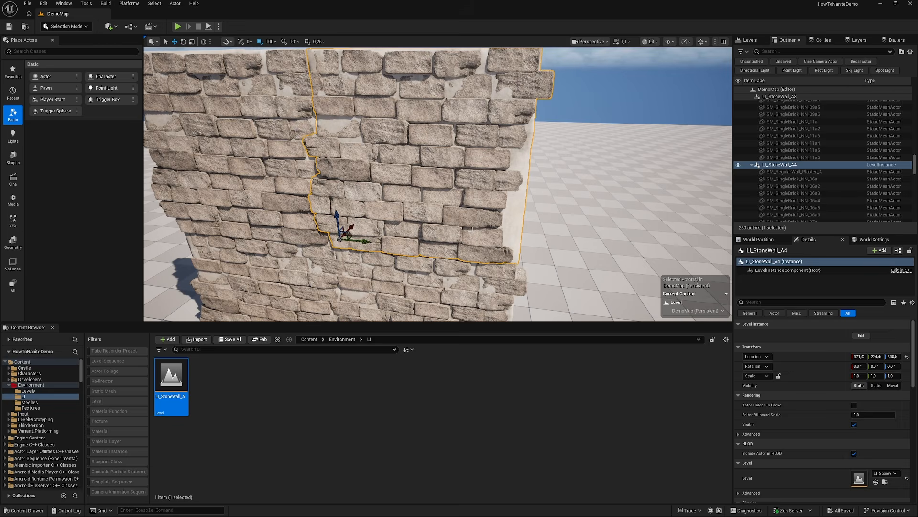
{"action": "key", "text": "g"}
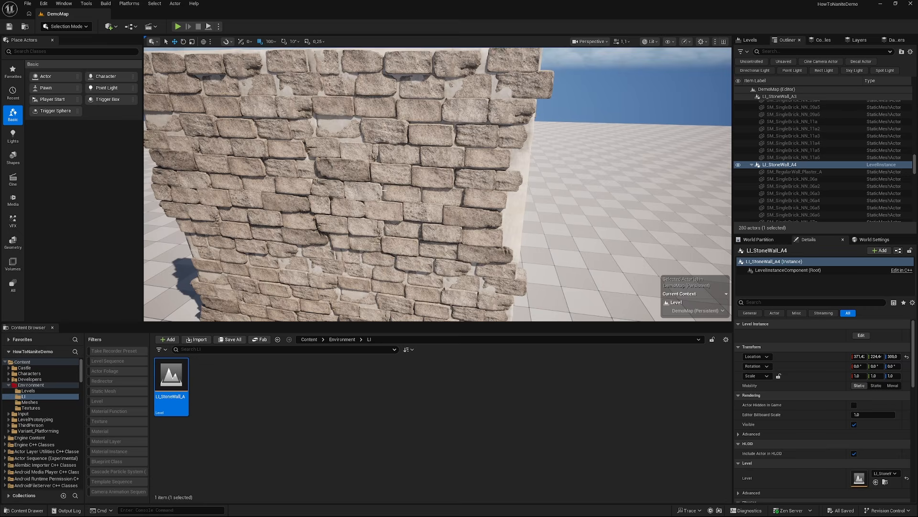
{"action": "key", "text": "s"}
{"action": "right_click_drag", "start_coordinate": [361, 215], "coordinate": [345, 225]}
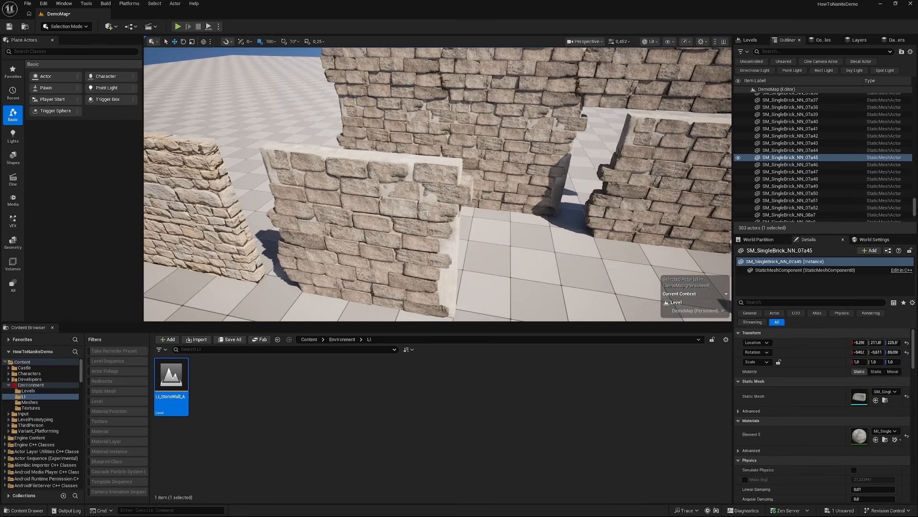
- Select all the loose bricks and plaster of the separate wall, temporarily hiding the floor to keep it out of the selection
{"action": "key", "text": "w"}
{"action": "right_click_drag", "start_coordinate": [425, 213], "coordinate": [428, 179]}
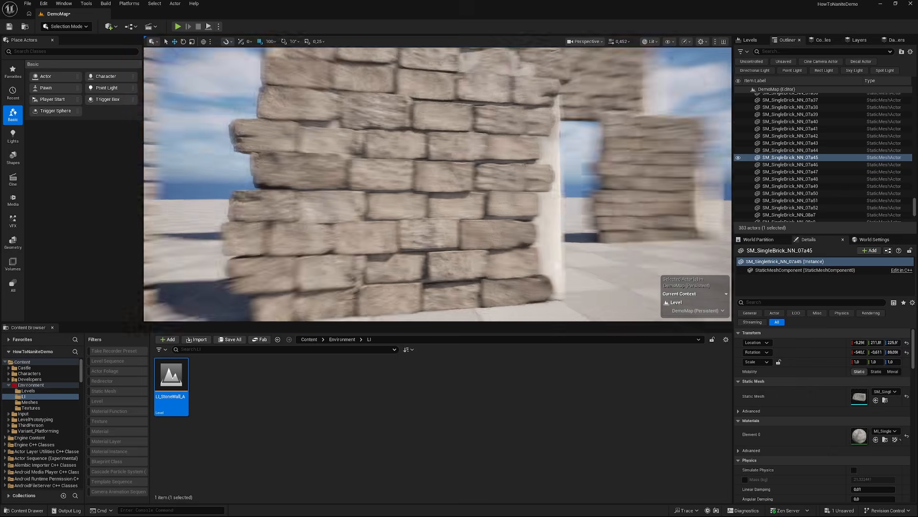
{"action": "right_click_drag", "start_coordinate": [362, 223], "coordinate": [367, 230]}
{"action": "key", "text": "s"}
{"action": "right_click", "coordinate": [385, 213]}
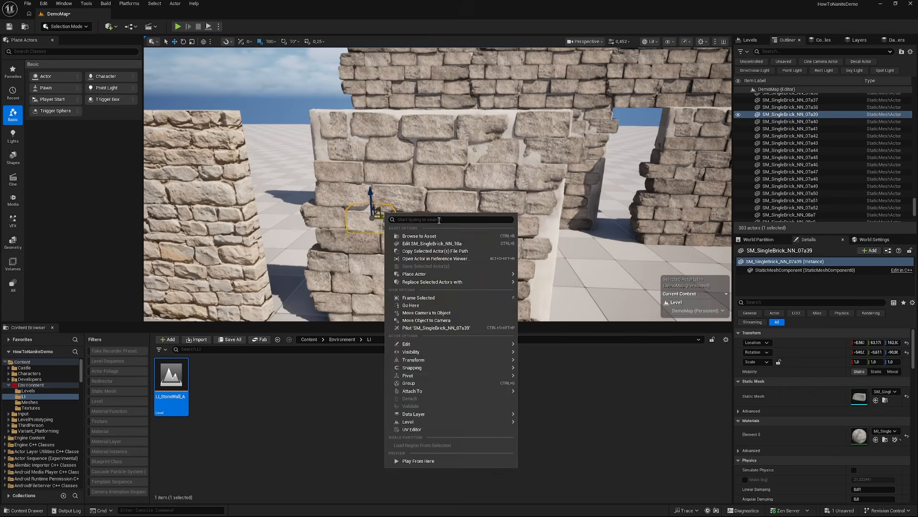
{"action": "right_click_drag", "start_coordinate": [531, 211], "coordinate": [520, 228]}
{"action": "key", "text": "d"}
{"action": "left_click", "coordinate": [531, 229]}
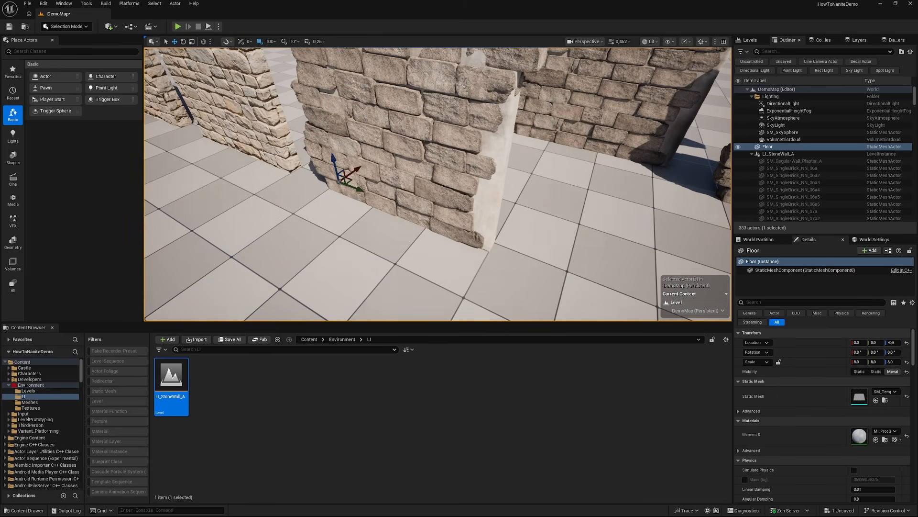
{"action": "key", "text": "h"}
{"action": "left_click", "coordinate": [463, 86]}
{"action": "right_click_drag", "start_coordinate": [463, 86], "coordinate": [457, 108]}
{"action": "key", "text": "h"}
{"action": "key", "text": "ctrl+z"}
{"action": "right_click_drag", "start_coordinate": [430, 227], "coordinate": [416, 222]}
{"action": "key", "text": "ctrl+h"}
- Create a packed level actor named PLV_StoneWall_3m_A from the selected wall pieces, with external actors and a World Origin pivot
{"action": "key", "text": "w"}
{"action": "right_click", "coordinate": [416, 223]}
{"action": "mouse_move", "coordinate": [483, 448]}
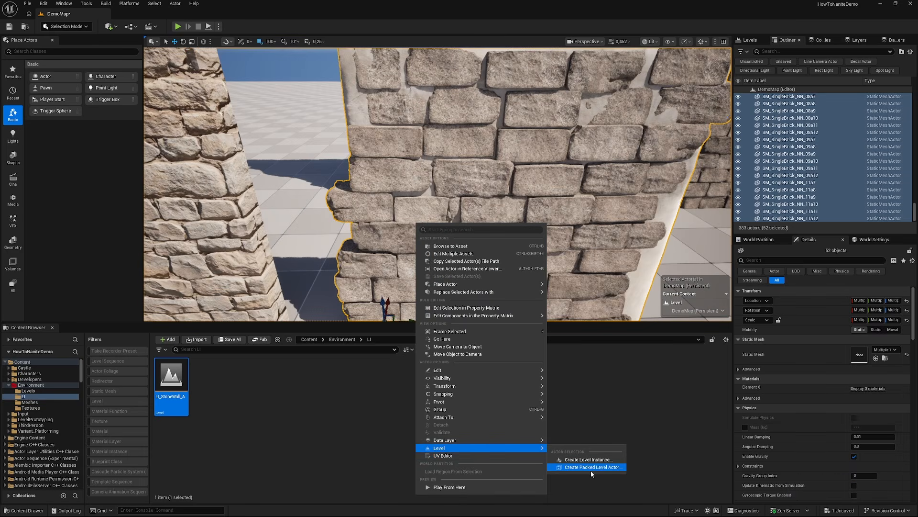
{"action": "left_click", "coordinate": [605, 468]}
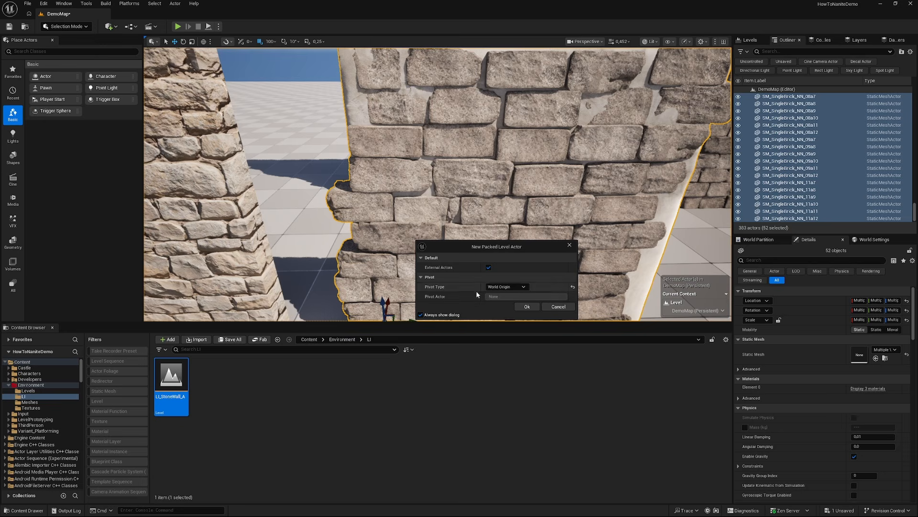
{"action": "left_click", "coordinate": [526, 306]}
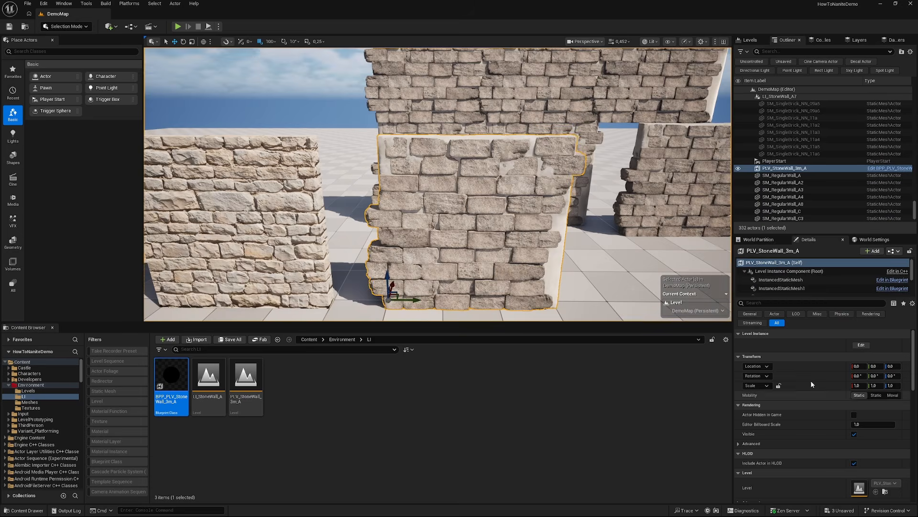
- Open the packed level actor for editing, select one of its bricks, and close the edit with a save
{"action": "left_click", "coordinate": [861, 345]}
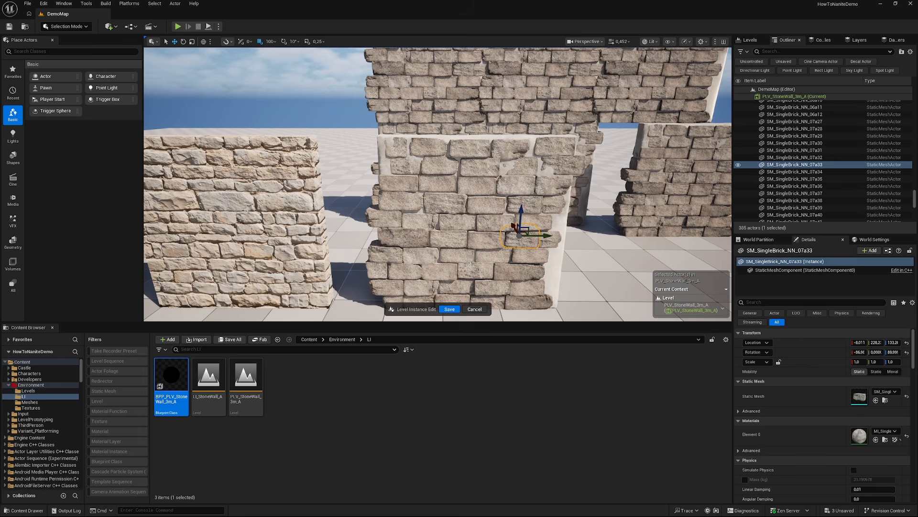
{"action": "left_click", "coordinate": [449, 309]}
- Examine the instanced static mesh components of PLV_StoneWall_3m_A and the mesh each one uses
{"action": "scroll", "coordinate": [796, 282], "scroll_direction": "down", "scroll_amount": 3}
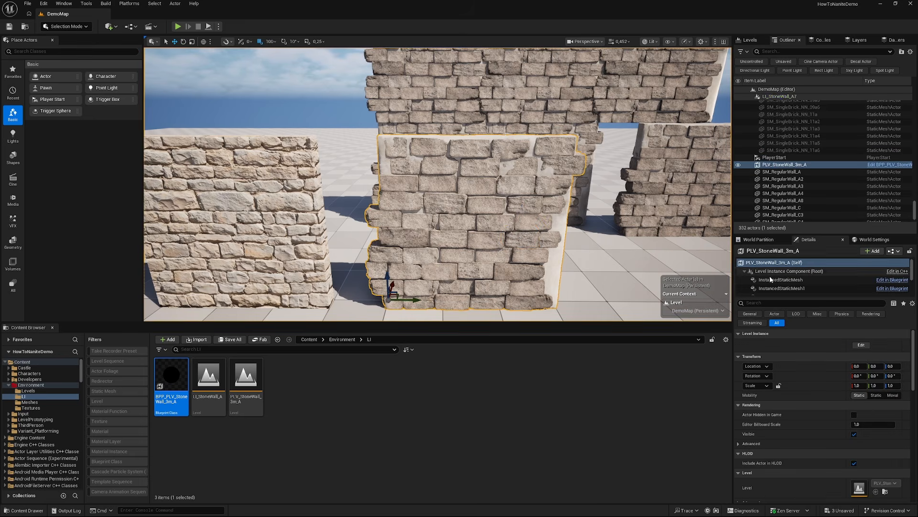
{"action": "left_click", "coordinate": [796, 287]}
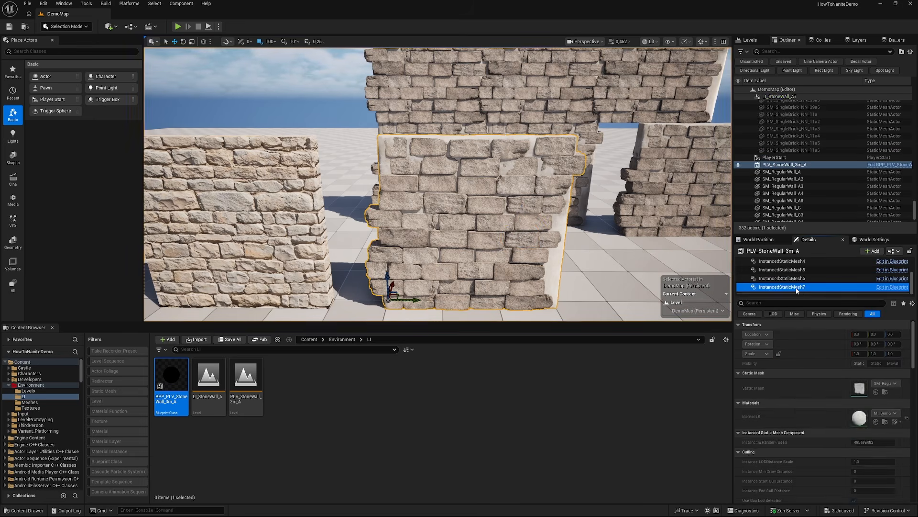
{"action": "left_click", "coordinate": [798, 278]}
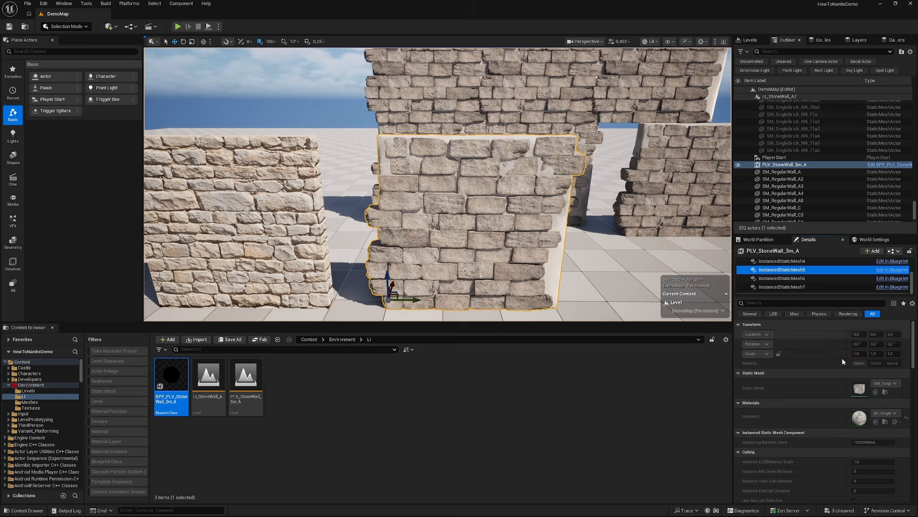
{"action": "left_click", "coordinate": [796, 269]}
{"action": "left_click", "coordinate": [795, 261]}
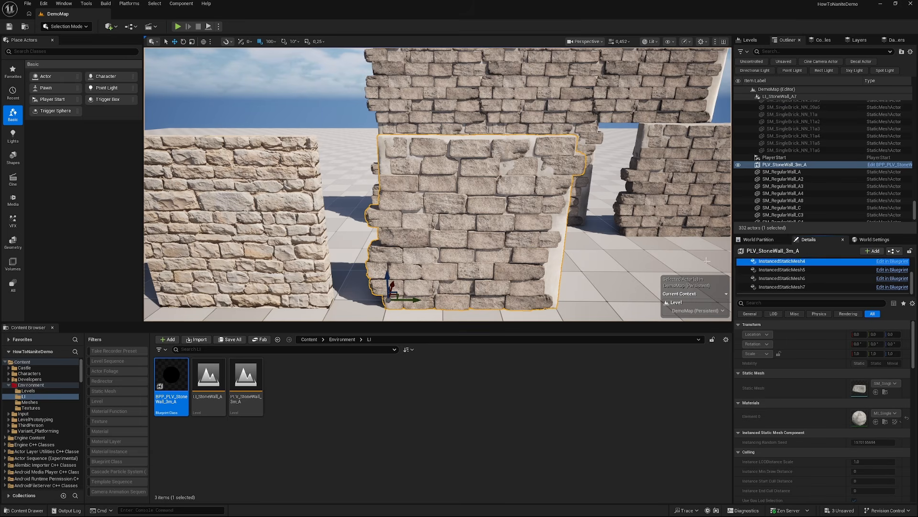
{"action": "scroll", "coordinate": [795, 268], "scroll_direction": "up", "scroll_amount": 2}
{"action": "mouse_move", "coordinate": [540, 206]}
{"action": "right_mouse_down"}
{"action": "mouse_move", "coordinate": [569, 220]}
{"action": "mouse_move", "coordinate": [531, 217]}
{"action": "right_mouse_up"}
{"action": "key", "text": "d"}
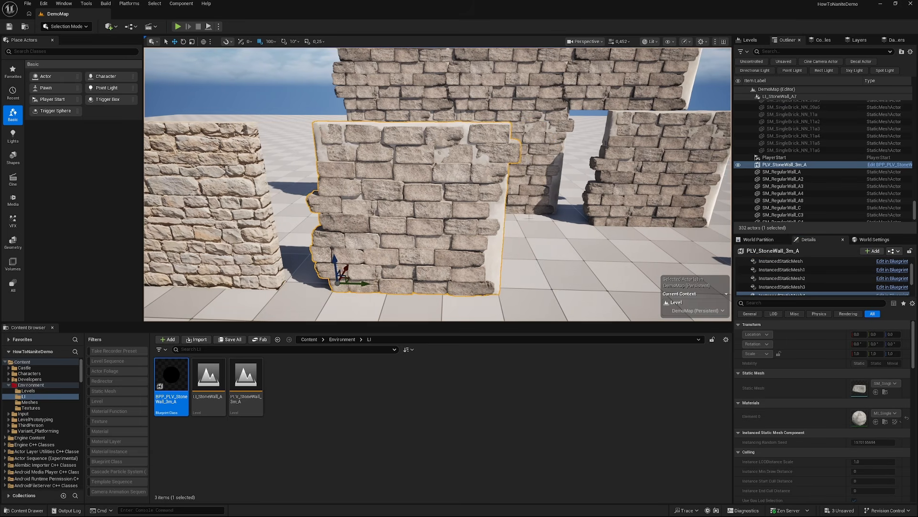
{"action": "right_click_drag", "start_coordinate": [437, 266], "coordinate": [441, 278]}
{"action": "right_click_drag", "start_coordinate": [379, 240], "coordinate": [397, 243]}
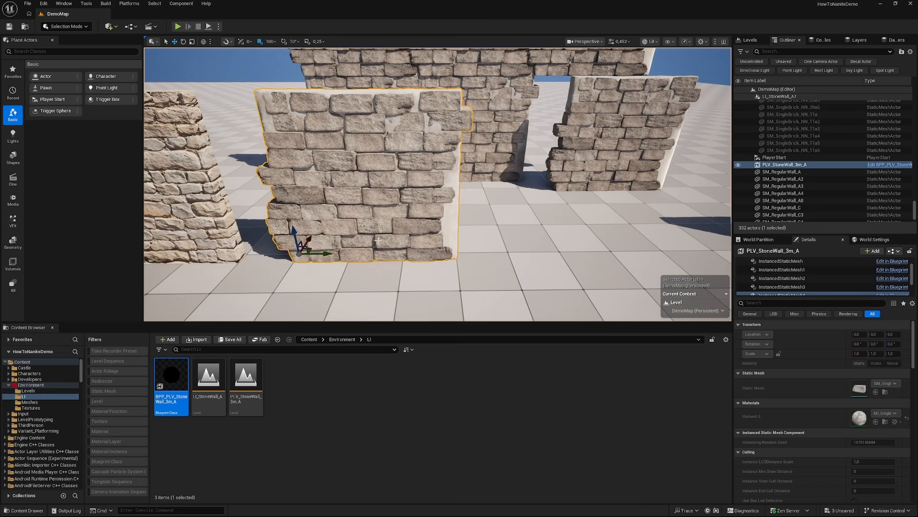
{"action": "left_click_drag", "start_coordinate": [328, 253], "coordinate": [445, 246], "text": "alt"}
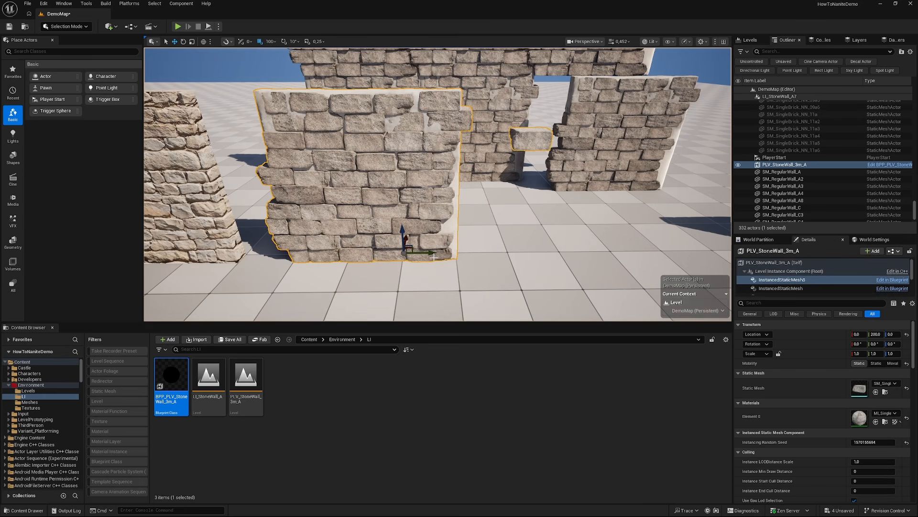
{"action": "key", "text": "ctrl+z"}
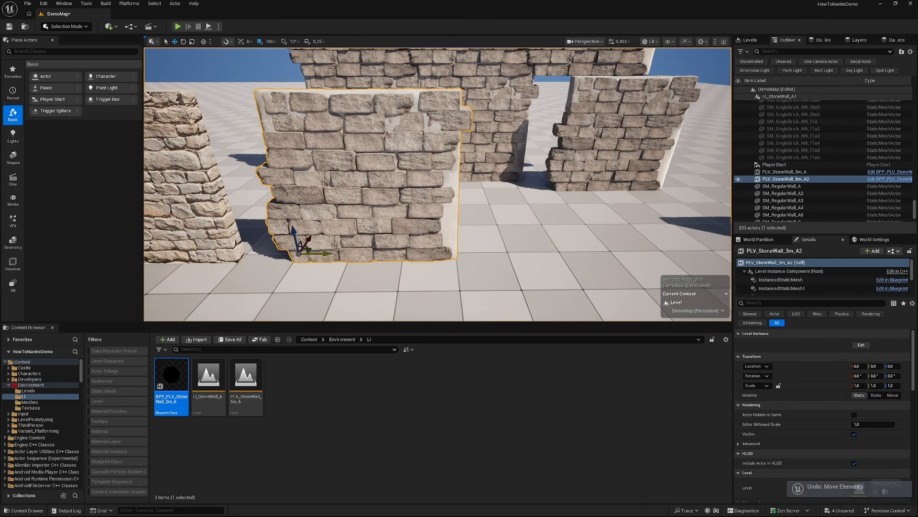
- Duplicate the packed wall to 300 units along Y, and select the nearby level instance and the copy to compare them
{"action": "left_click_drag", "start_coordinate": [316, 252], "coordinate": [454, 256], "text": "alt"}
{"action": "key", "text": "g"}
{"action": "right_click_drag", "start_coordinate": [474, 257], "coordinate": [481, 177]}
{"action": "key", "text": "w"}
{"action": "scroll", "coordinate": [474, 257], "scroll_direction": "up", "scroll_amount": 1}
{"action": "key", "text": "s"}
{"action": "scroll", "coordinate": [475, 257], "scroll_direction": "up", "scroll_amount": 1}
{"action": "left_click", "coordinate": [482, 177]}
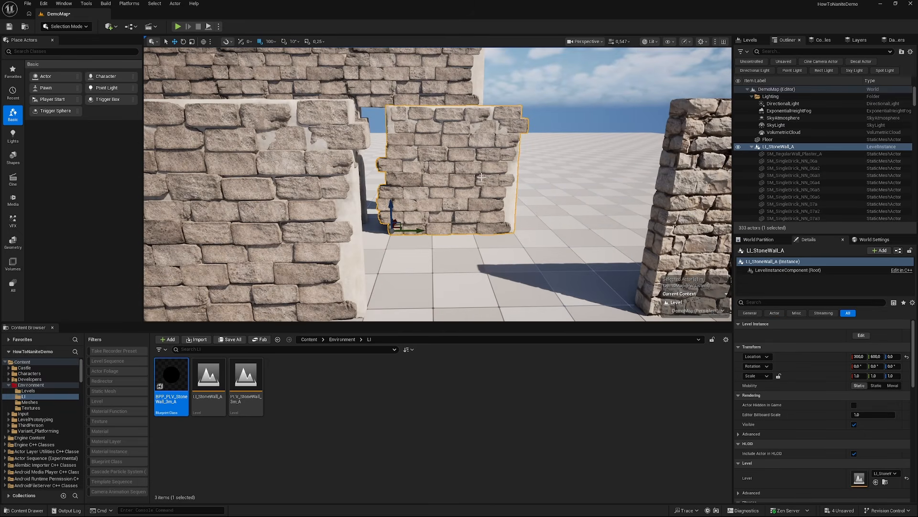
{"action": "left_click", "coordinate": [332, 180]}
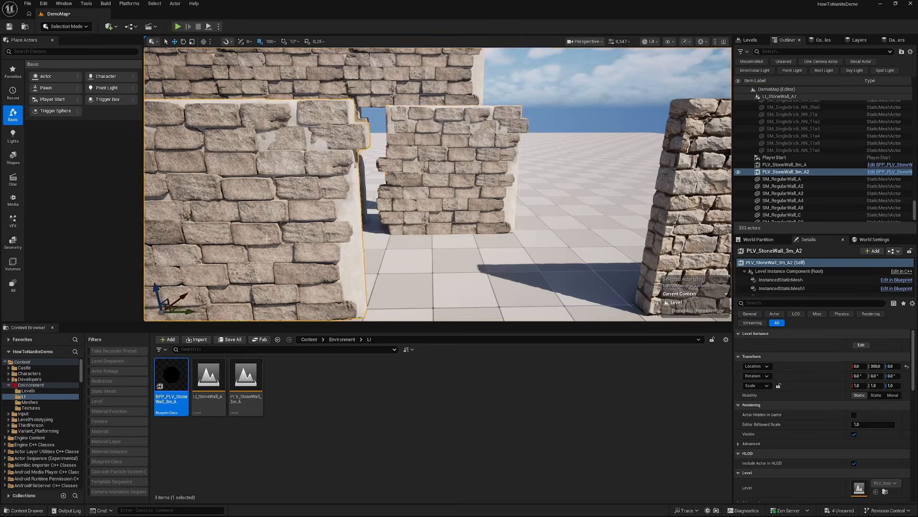
- Duplicate the two packed walls 300 units upward to form a two-by-two wall
{"action": "key", "text": "a"}
{"action": "scroll", "coordinate": [332, 180], "scroll_direction": "up", "scroll_amount": 1}
{"action": "right_click_drag", "start_coordinate": [331, 180], "coordinate": [389, 225]}
{"action": "left_click", "coordinate": [332, 178]}
{"action": "key", "text": "s"}
{"action": "key", "text": "s"}
{"action": "right_click", "coordinate": [388, 224]}
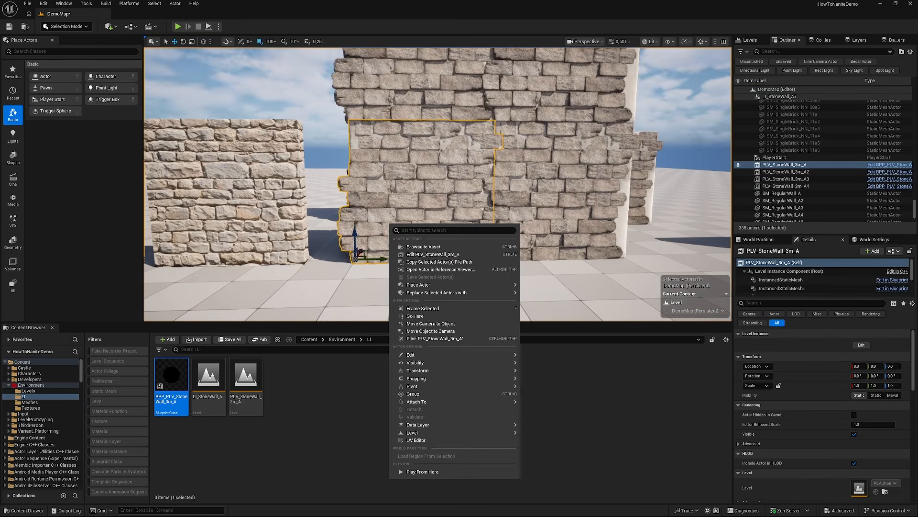
- Select each of the four packed wall actors in turn and examine the seams between them
{"action": "left_click", "coordinate": [380, 194]}
{"action": "right_click_drag", "start_coordinate": [380, 194], "coordinate": [410, 175]}
{"action": "left_click", "coordinate": [391, 68]}
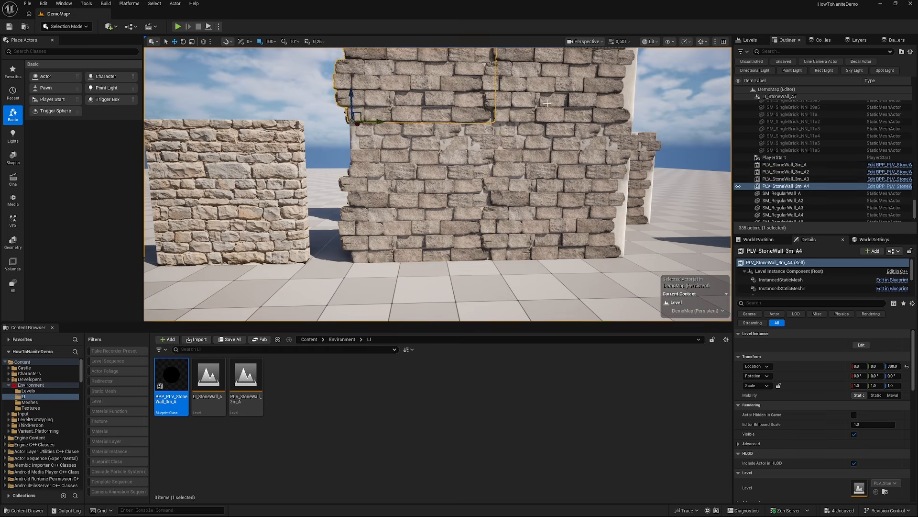
{"action": "left_click", "coordinate": [557, 96]}
{"action": "left_click", "coordinate": [550, 192]}
{"action": "left_click", "coordinate": [426, 192]}
{"action": "left_click", "coordinate": [421, 91]}
{"action": "left_click", "coordinate": [425, 170]}
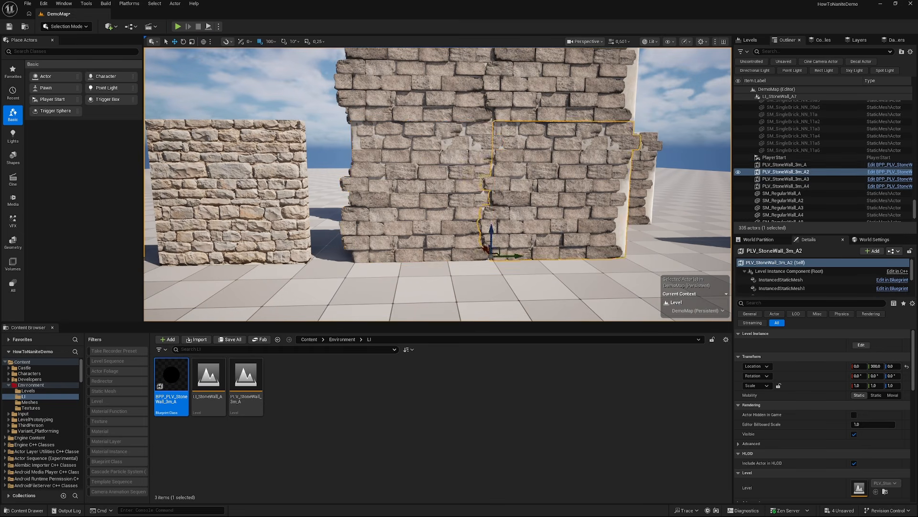
{"action": "right_click_drag", "start_coordinate": [592, 173], "coordinate": [440, 146]}
{"action": "key", "text": "w"}
{"action": "key", "text": "w"}
{"action": "right_click_drag", "start_coordinate": [581, 155], "coordinate": [495, 210]}
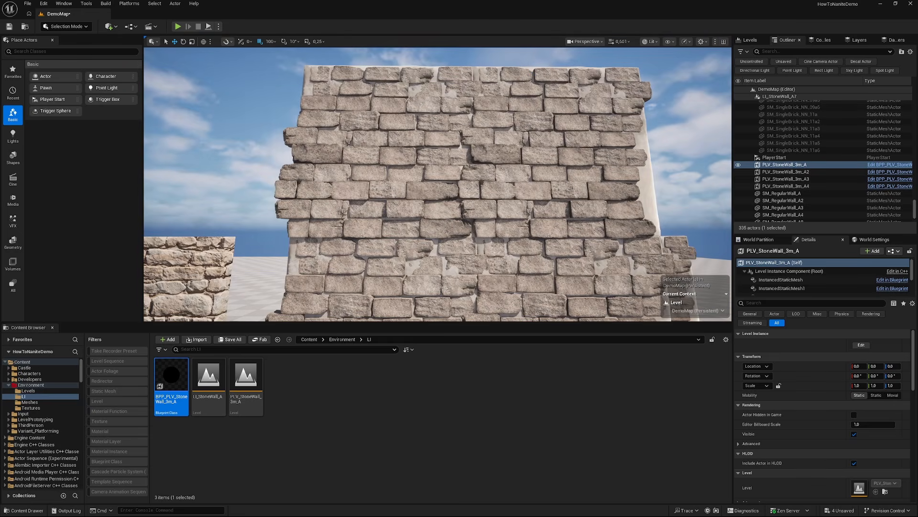
- Try to rotate the packed wall copies to vary the repeated brick pattern
{"action": "double_click", "coordinate": [786, 179]}
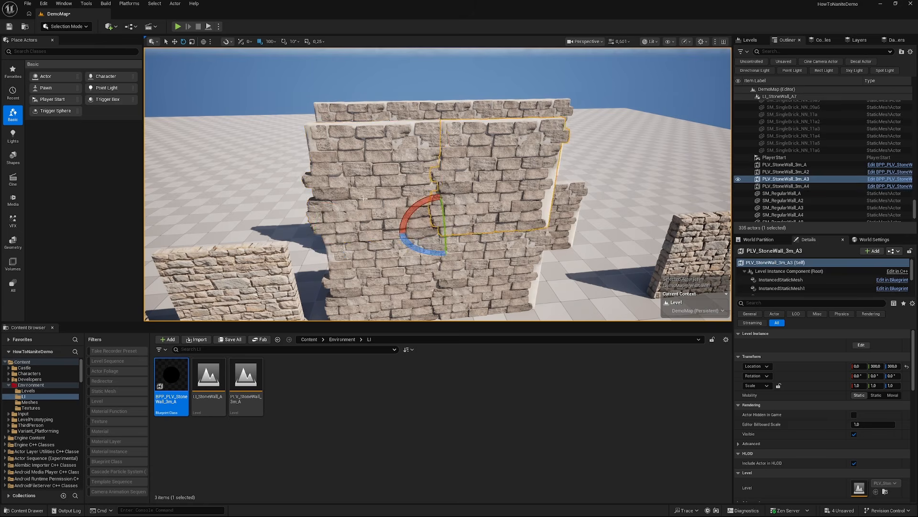
{"action": "left_click", "coordinate": [383, 201], "text": "ctrl"}
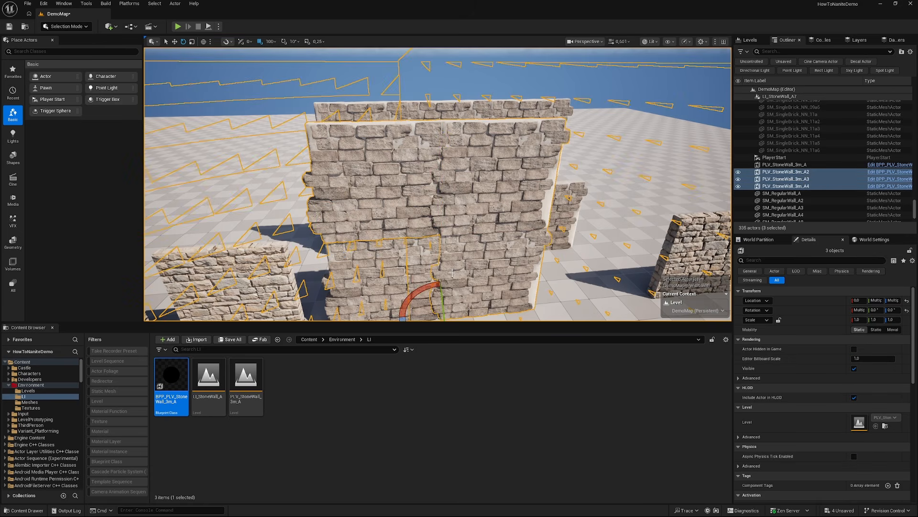
{"action": "key", "text": "ctrl+z"}
{"action": "key", "text": "ctrl+z"}
{"action": "key", "text": "ctrl+z"}
{"action": "key", "text": "ctrl+z"}
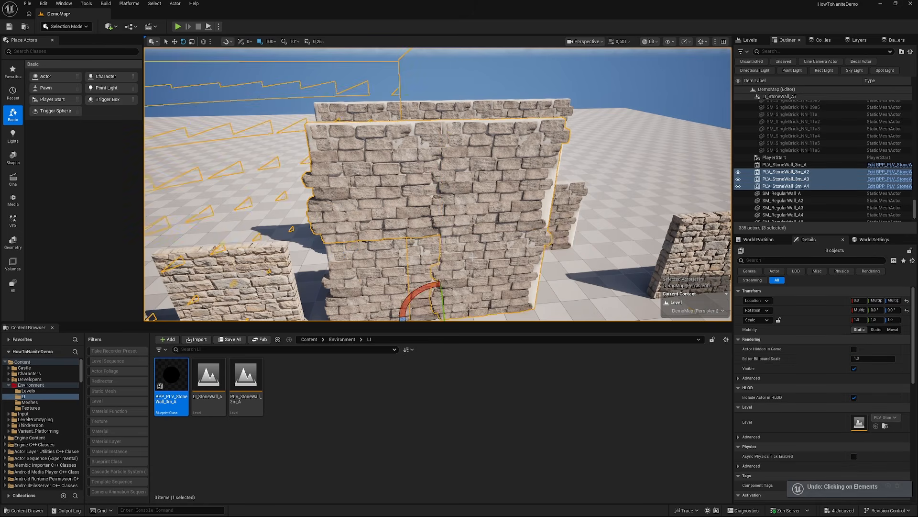
{"action": "left_click", "coordinate": [409, 233]}
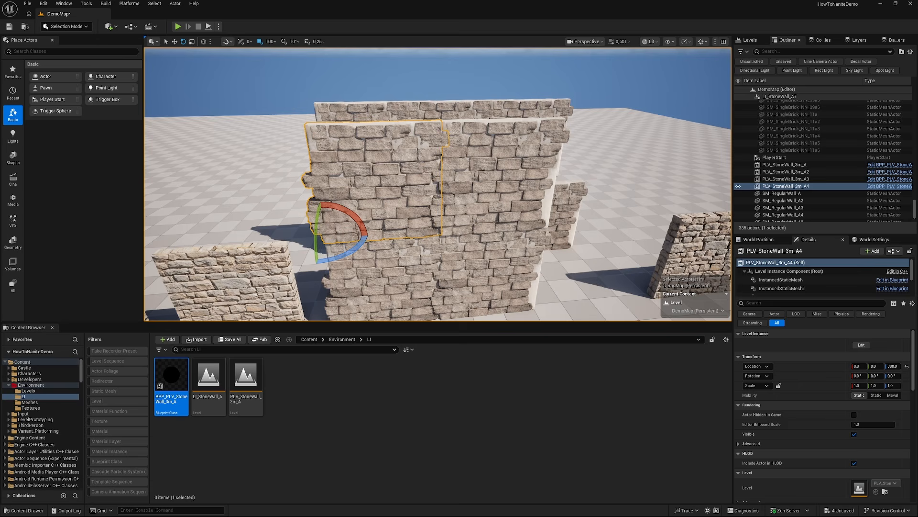
- Inside the stone wall level instance, move brick SM_SingleBrick_NN_09a5 out of the plaster to an X location of about -10
{"action": "key", "text": "w"}
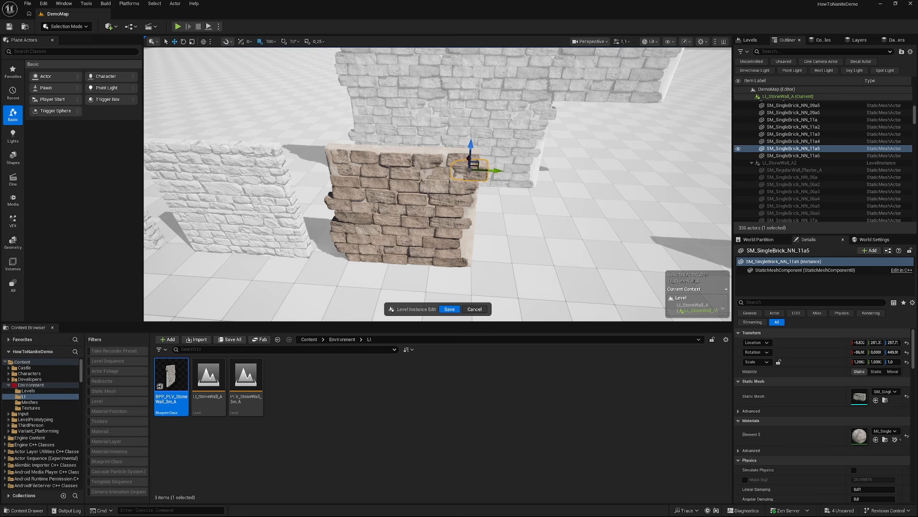
{"action": "left_click", "coordinate": [436, 172]}
{"action": "key", "text": "f"}
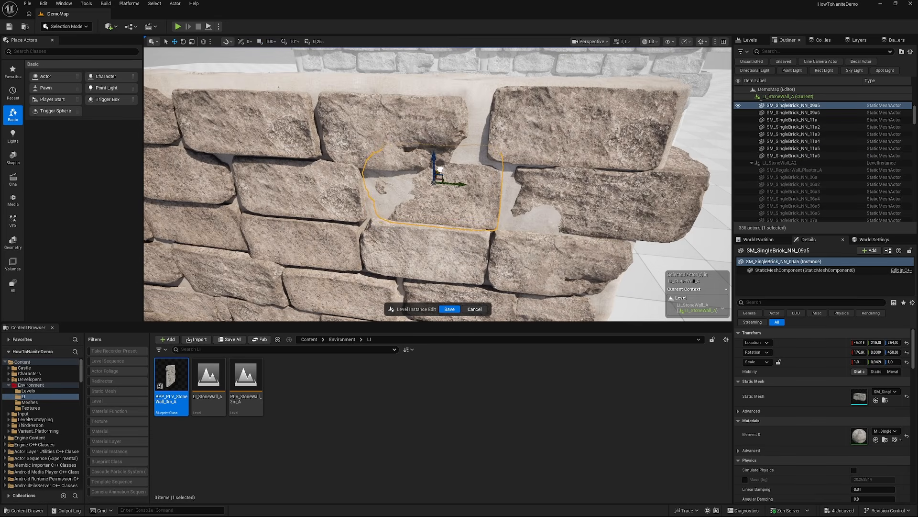
{"action": "left_click_drag", "start_coordinate": [440, 168], "coordinate": [439, 178]}
{"action": "key", "text": "g"}
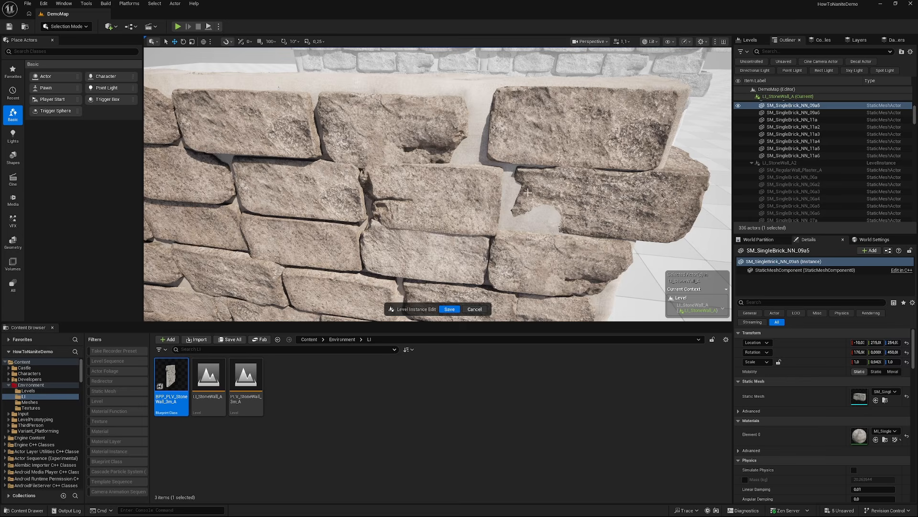
{"action": "right_click_drag", "start_coordinate": [521, 177], "coordinate": [431, 197]}
- Move the end brick SM_SingleBrick_NN_11a5 outward along X so it protrudes from the plaster
{"action": "left_click", "coordinate": [495, 194]}
{"action": "scroll", "coordinate": [495, 194], "scroll_direction": "down", "scroll_amount": 1}
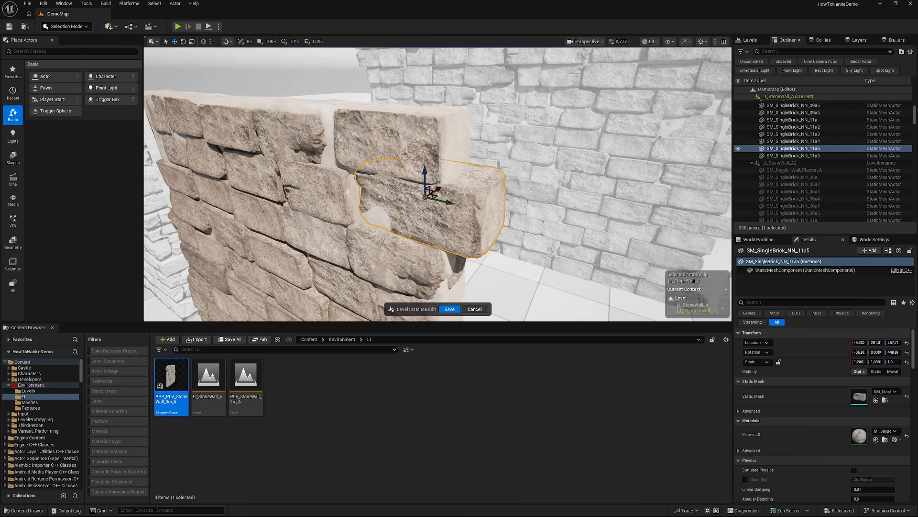
{"action": "left_click_drag", "start_coordinate": [438, 192], "coordinate": [434, 193]}
{"action": "key", "text": "g"}
{"action": "right_click_drag", "start_coordinate": [435, 192], "coordinate": [331, 197]}
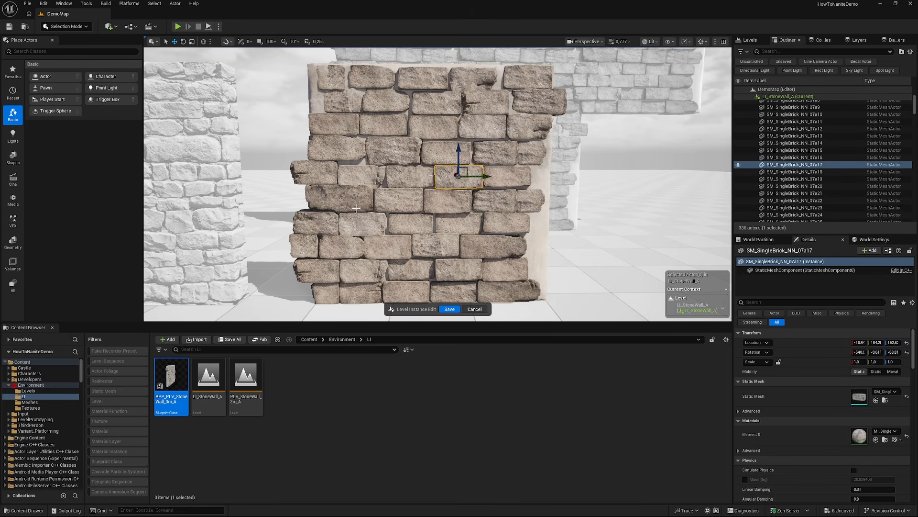
- Union all pieces of the level instance into one mesh with collision transfer off, storing the new asset in the current folder
{"action": "key", "text": "ctrl+a"}
{"action": "left_click", "coordinate": [72, 27]}
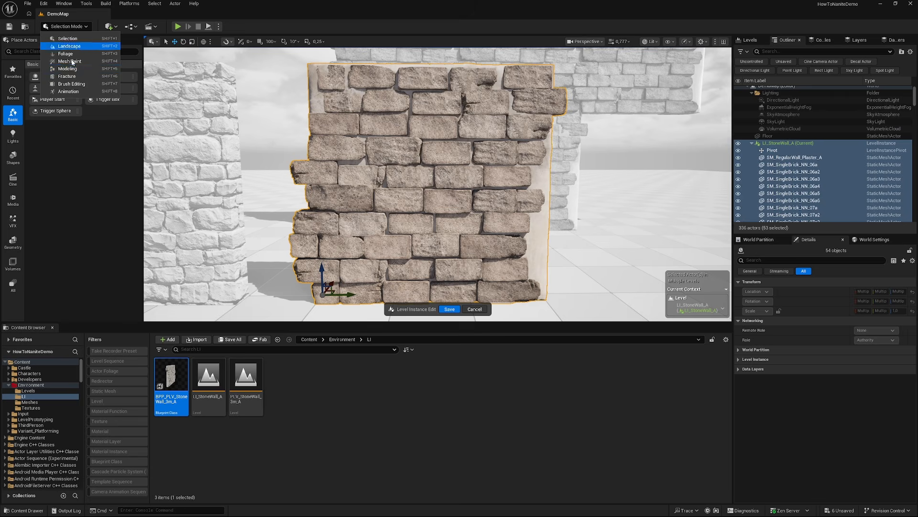
{"action": "left_click", "coordinate": [76, 71]}
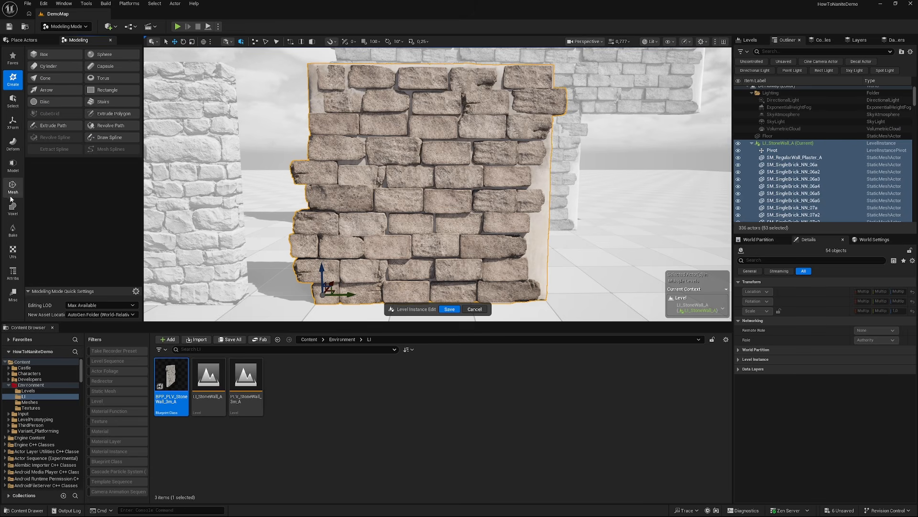
{"action": "left_click", "coordinate": [13, 188]}
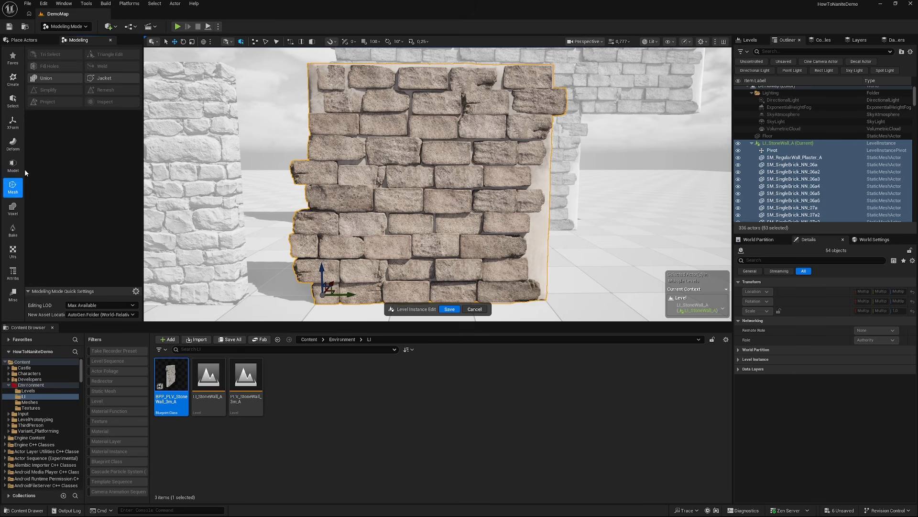
{"action": "left_click", "coordinate": [48, 77]}
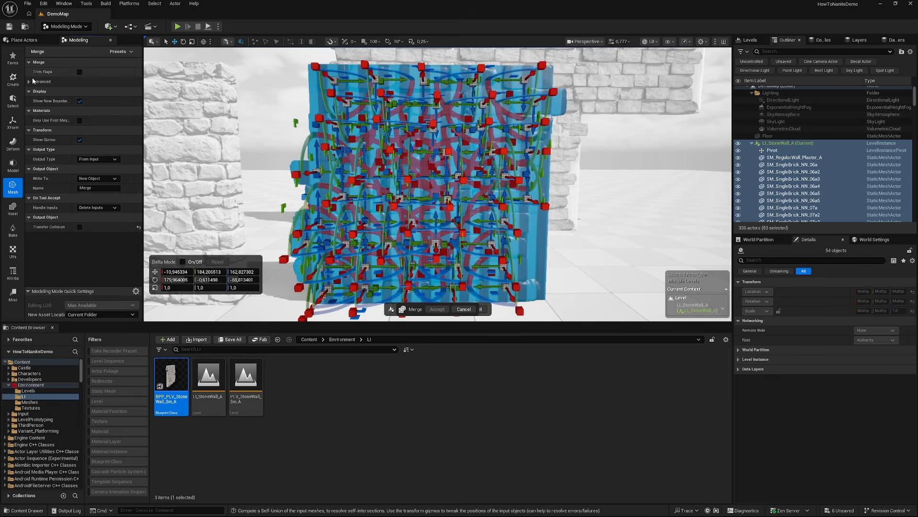
{"action": "left_click", "coordinate": [30, 81]}
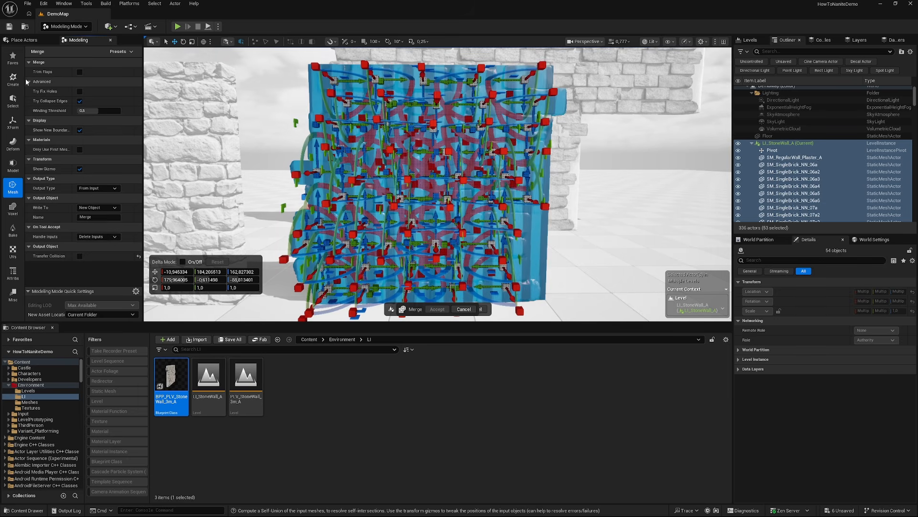
{"action": "left_click", "coordinate": [26, 82]}
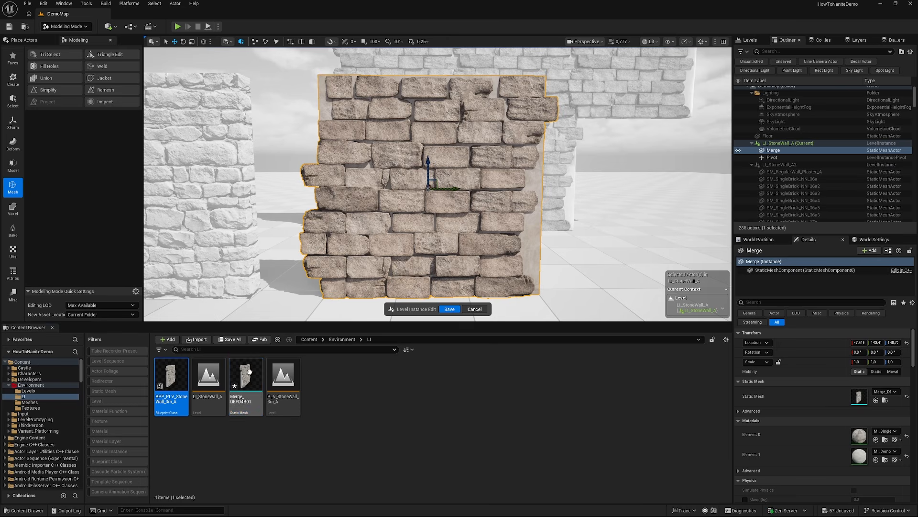
{"action": "left_click", "coordinate": [242, 382]}
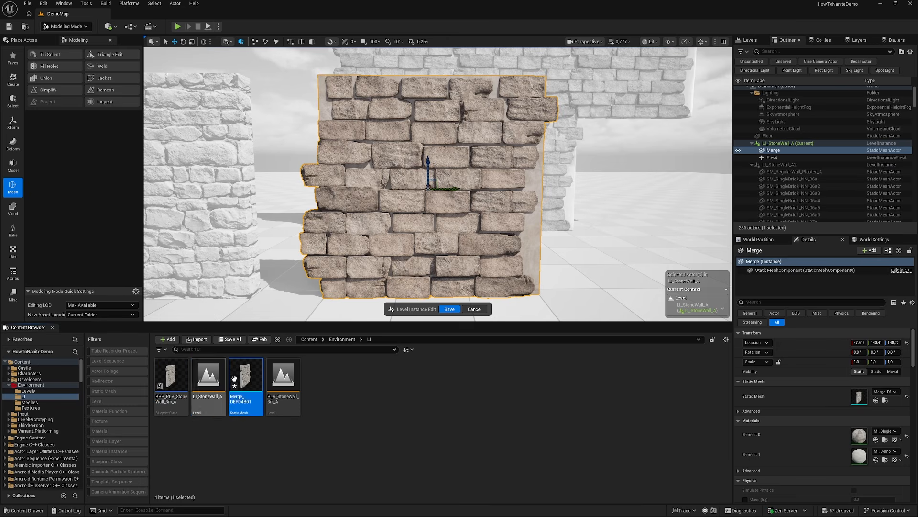
- Examine the merged wall's front, side and top edges for how the bricks join the plaster
{"action": "right_click_drag", "start_coordinate": [344, 220], "coordinate": [210, 227]}
{"action": "key", "text": "w"}
{"action": "key", "text": "d"}
{"action": "scroll", "coordinate": [306, 232], "scroll_direction": "down", "scroll_amount": 5}
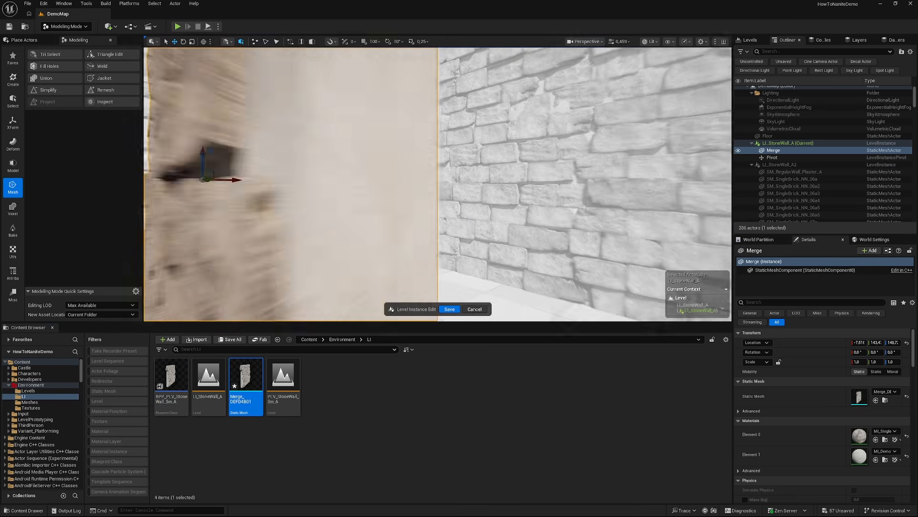
{"action": "key", "text": "w"}
{"action": "mouse_move", "coordinate": [306, 228]}
{"action": "right_mouse_down"}
{"action": "mouse_move", "coordinate": [249, 225]}
{"action": "mouse_move", "coordinate": [251, 143]}
{"action": "mouse_move", "coordinate": [254, 249]}
{"action": "mouse_move", "coordinate": [234, 253]}
{"action": "mouse_move", "coordinate": [247, 189]}
{"action": "mouse_move", "coordinate": [298, 182]}
{"action": "mouse_move", "coordinate": [345, 229]}
{"action": "mouse_move", "coordinate": [297, 234]}
{"action": "right_mouse_up"}
{"action": "scroll", "coordinate": [249, 225], "scroll_direction": "down", "scroll_amount": 4}
{"action": "key", "text": "s"}
{"action": "key", "text": "g"}
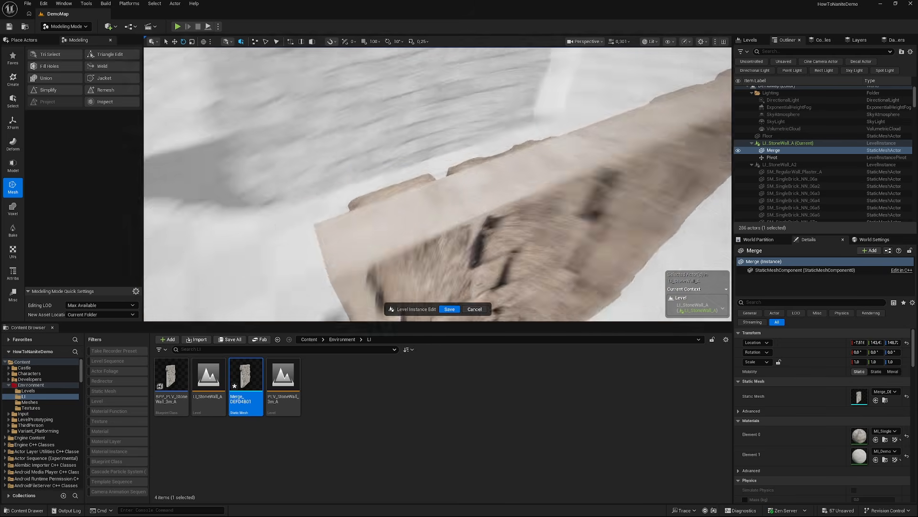
{"action": "right_click_drag", "start_coordinate": [548, 191], "coordinate": [526, 165]}
- Move the copy of the merged wall in the main level 300 units along Y, beside the first wall
{"action": "left_click", "coordinate": [271, 41]}
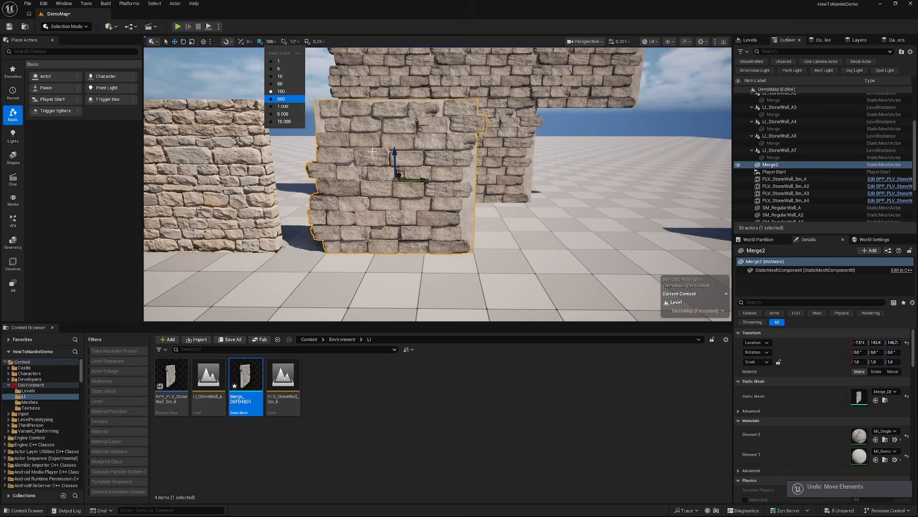
{"action": "right_click_drag", "start_coordinate": [372, 151], "coordinate": [362, 143]}
{"action": "right_click", "coordinate": [432, 238]}
{"action": "left_click", "coordinate": [427, 189]}
{"action": "left_click_drag", "start_coordinate": [427, 189], "coordinate": [575, 190]}
{"action": "key", "text": "g"}
{"action": "right_click_drag", "start_coordinate": [465, 181], "coordinate": [531, 183]}
{"action": "key", "text": "g"}
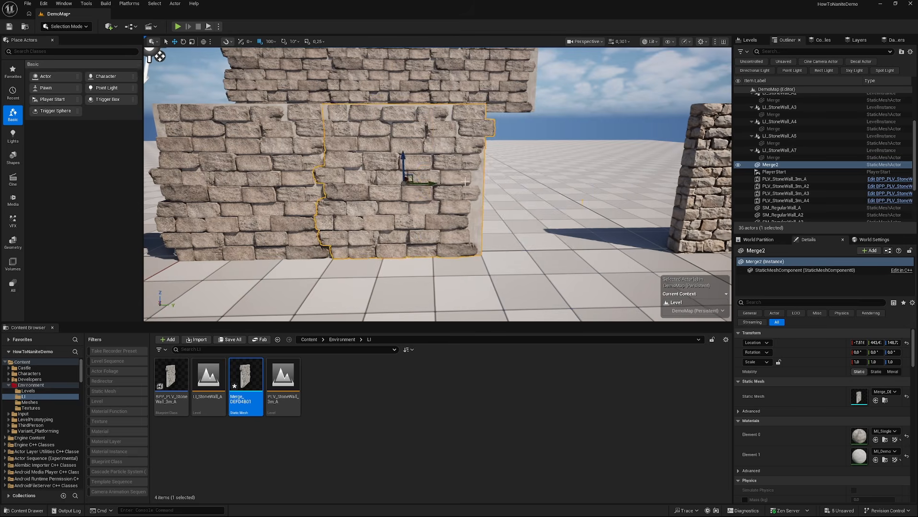
- Duplicate the merged wall at 300-unit offsets along Y and Z to form a two-by-two block
{"action": "left_click_drag", "start_coordinate": [427, 184], "coordinate": [576, 181], "text": "alt"}
{"action": "right_click_drag", "start_coordinate": [575, 180], "coordinate": [606, 139]}
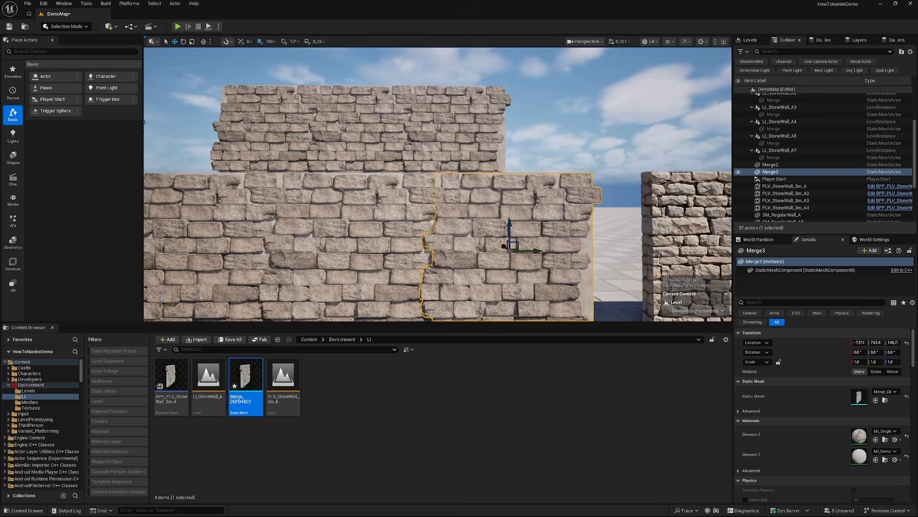
{"action": "right_click_drag", "start_coordinate": [489, 203], "coordinate": [502, 203]}
{"action": "left_click_drag", "start_coordinate": [488, 225], "coordinate": [489, 71], "text": "alt"}
{"action": "right_click_drag", "start_coordinate": [489, 72], "coordinate": [498, 88]}
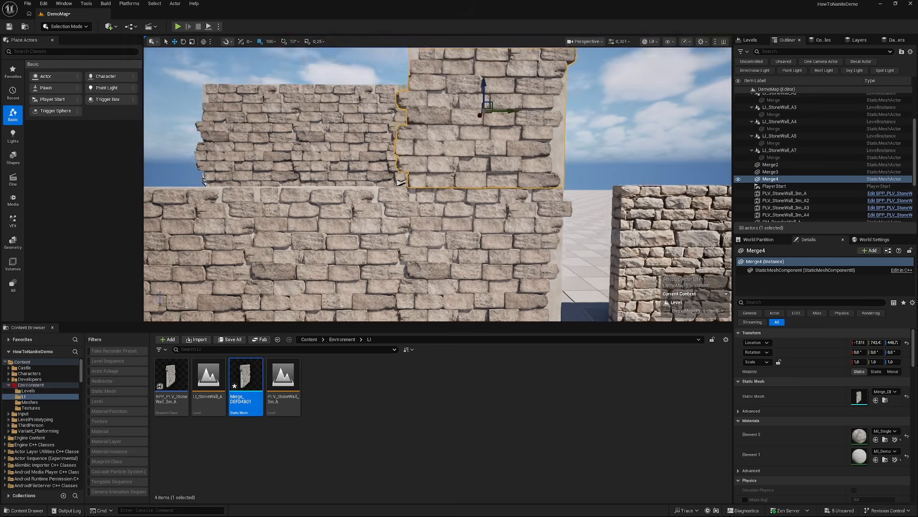
{"action": "right_click_drag", "start_coordinate": [401, 183], "coordinate": [403, 191]}
{"action": "left_click_drag", "start_coordinate": [496, 136], "coordinate": [353, 132], "text": "alt"}
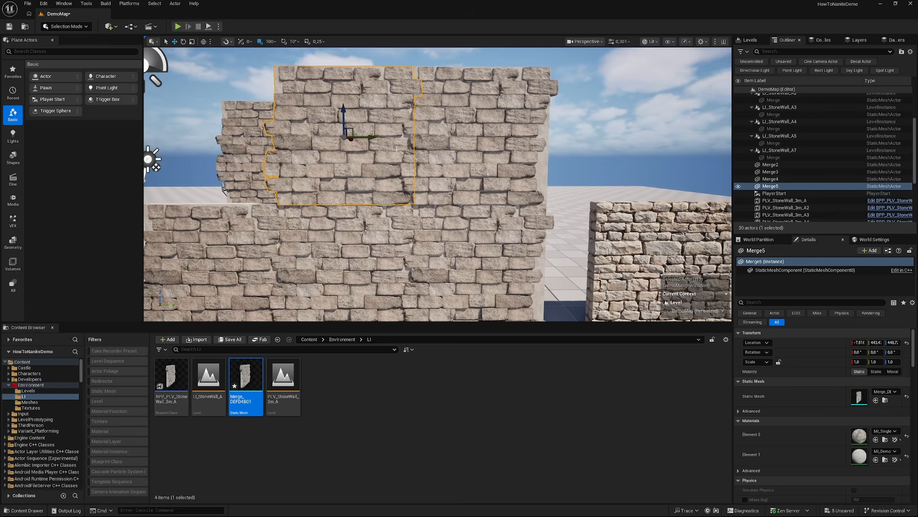
- Try to shift the upper merged wall copy along Y, and undo the move
{"action": "right_click_drag", "start_coordinate": [396, 149], "coordinate": [379, 86]}
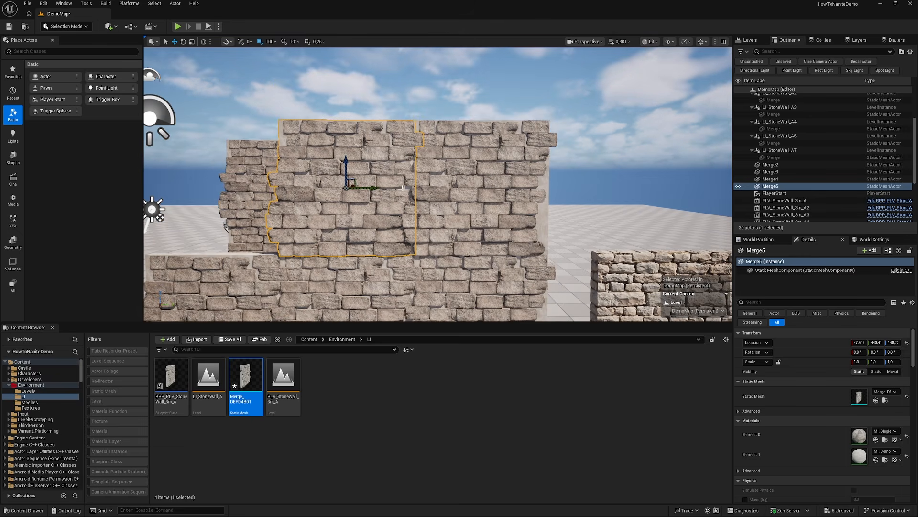
{"action": "left_click_drag", "start_coordinate": [369, 187], "coordinate": [328, 187]}
{"action": "key", "text": "ctrl+z"}
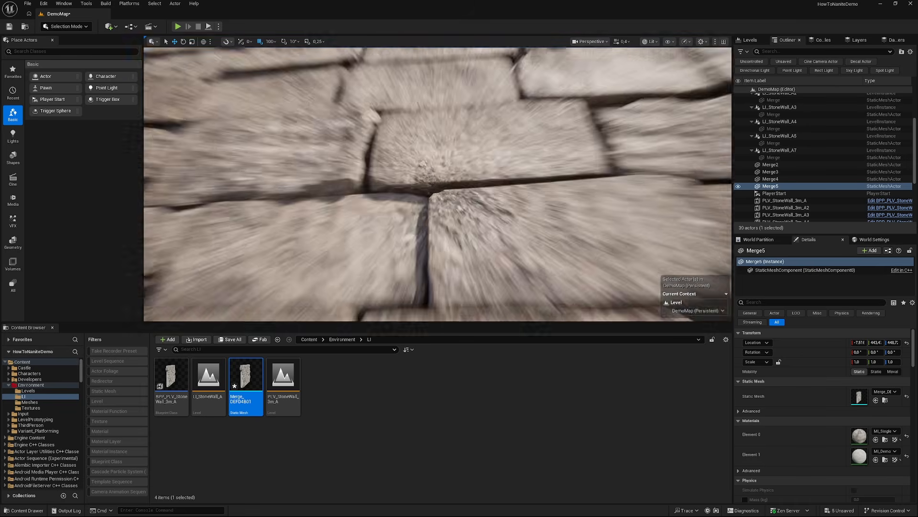
- Examine the merged wall's geometry in the Triangles visualization, and restore the lit view
{"action": "left_click", "coordinate": [506, 173]}
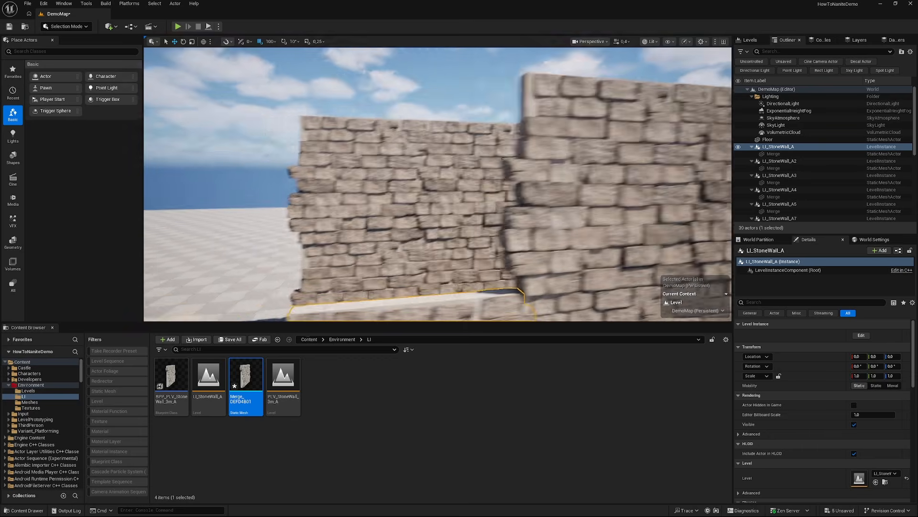
{"action": "left_click", "coordinate": [437, 228]}
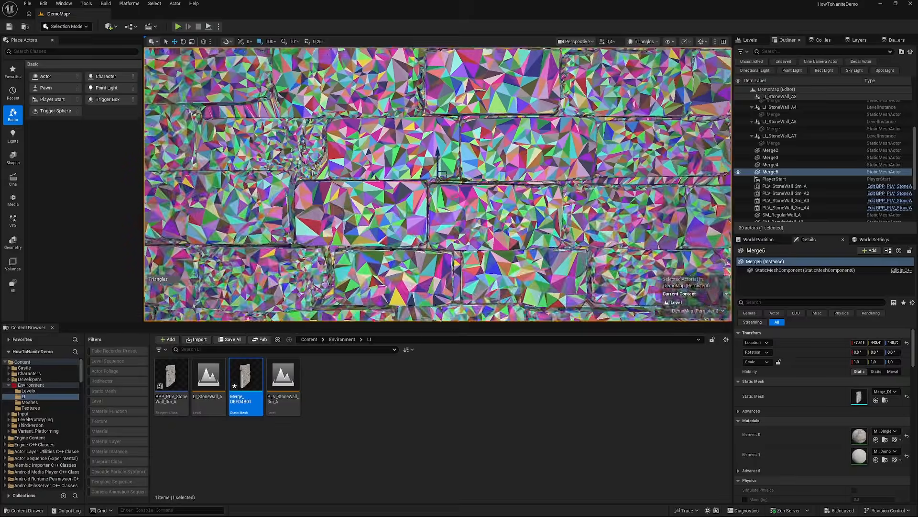
{"action": "right_click_drag", "start_coordinate": [437, 184], "coordinate": [412, 215]}
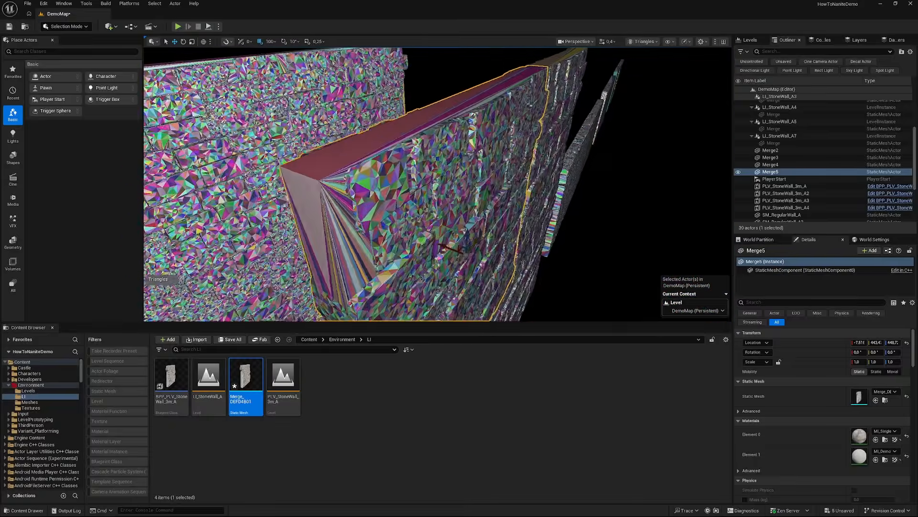
{"action": "key", "text": "alt+4"}
{"action": "right_click_drag", "start_coordinate": [437, 184], "coordinate": [421, 175]}
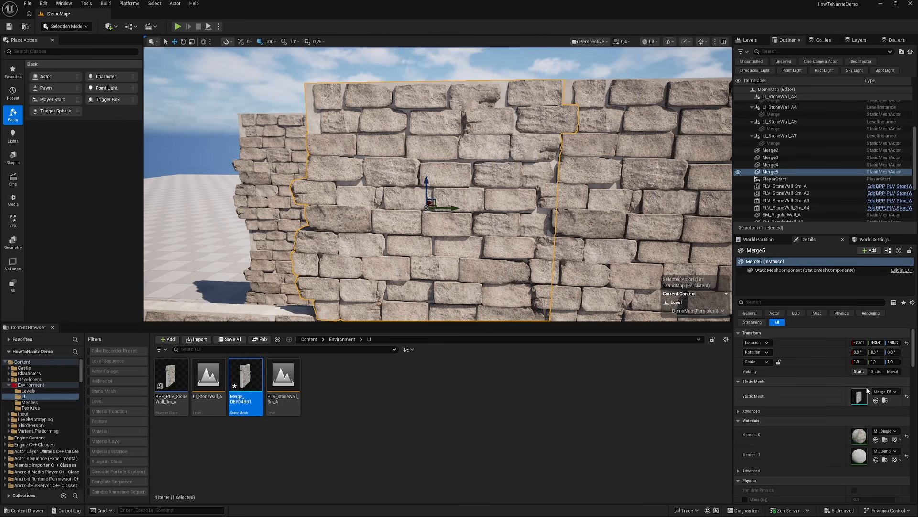
- Examine the seams and brick repetition across the block of merged walls with the editor overlays hidden
{"action": "mouse_move", "coordinate": [622, 249]}
{"action": "right_mouse_down"}
{"action": "mouse_move", "coordinate": [617, 260]}
{"action": "mouse_move", "coordinate": [615, 239]}
{"action": "right_mouse_up"}
{"action": "key", "text": "g"}
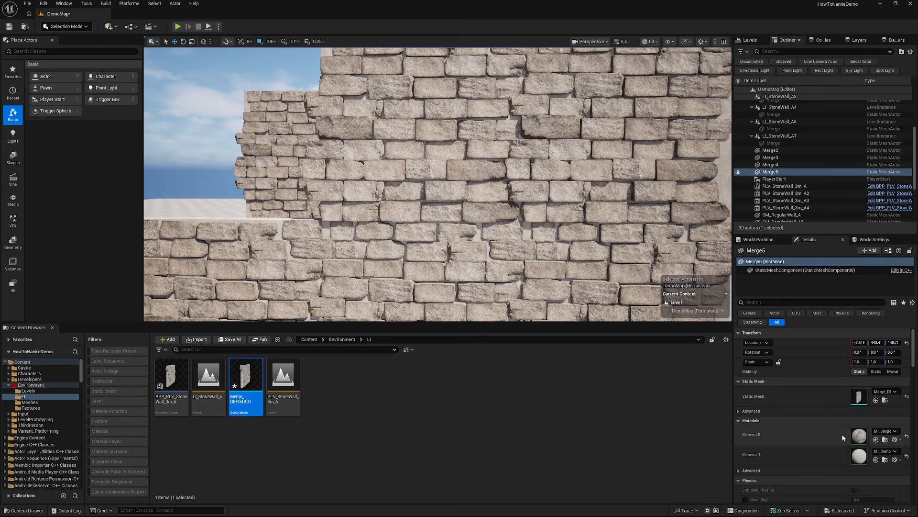
{"action": "right_click_drag", "start_coordinate": [532, 206], "coordinate": [511, 176]}
{"action": "key", "text": "g"}
{"action": "mouse_move", "coordinate": [559, 235]}
{"action": "right_mouse_down"}
{"action": "mouse_move", "coordinate": [580, 249]}
{"action": "mouse_move", "coordinate": [569, 261]}
{"action": "mouse_move", "coordinate": [561, 248]}
{"action": "mouse_move", "coordinate": [636, 264]}
{"action": "mouse_move", "coordinate": [567, 254]}
{"action": "mouse_move", "coordinate": [560, 234]}
{"action": "right_mouse_up"}
{"action": "key", "text": "w"}
{"action": "key", "text": "s"}
{"action": "key", "text": "w"}
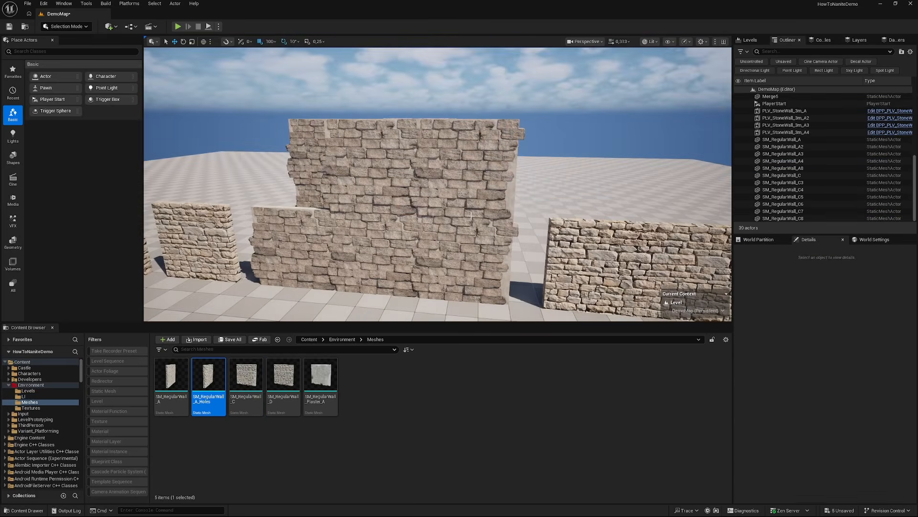
- Select the upper merged wall and the neighbouring SM_RegularWall_A4 to compare their surfaces and tiling seams
{"action": "left_click", "coordinate": [419, 178]}
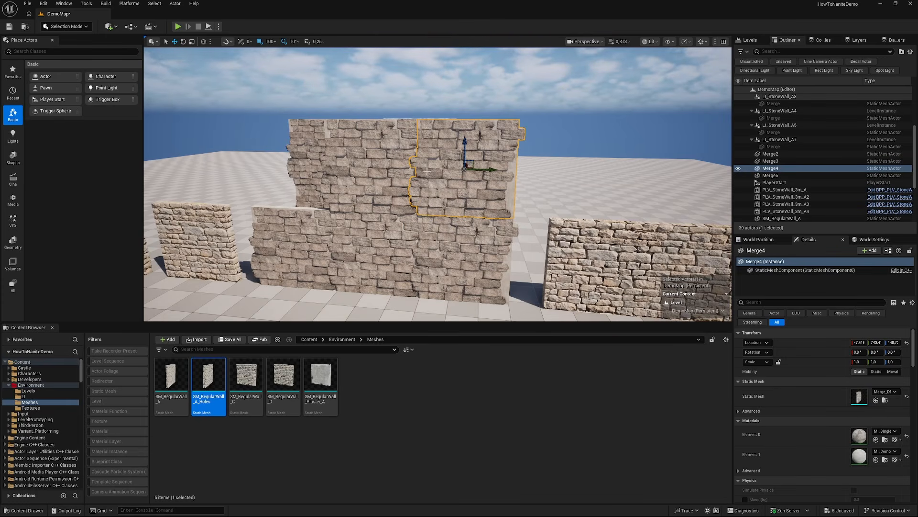
{"action": "key", "text": "f"}
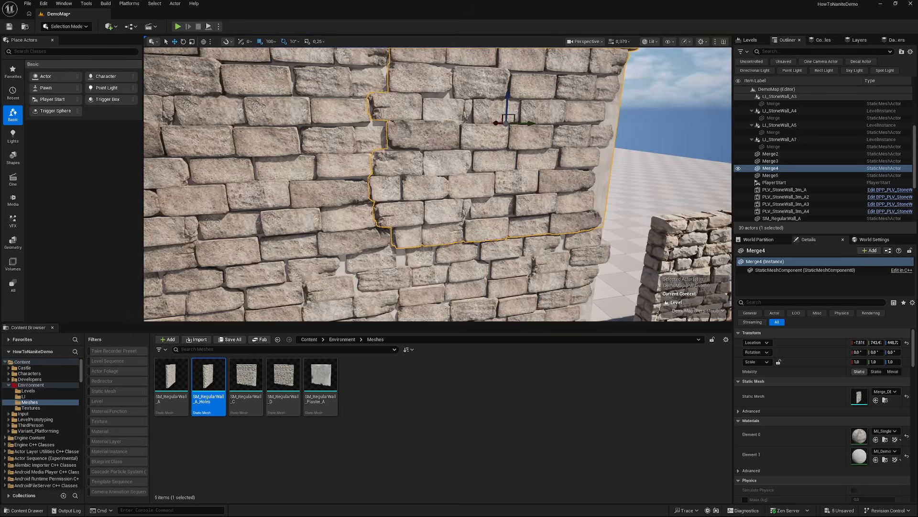
{"action": "key", "text": "s"}
{"action": "right_click_drag", "start_coordinate": [522, 169], "coordinate": [574, 165]}
{"action": "left_click", "coordinate": [531, 239]}
{"action": "right_click_drag", "start_coordinate": [531, 239], "coordinate": [550, 230]}
{"action": "left_click", "coordinate": [373, 201]}
{"action": "left_click", "coordinate": [409, 192]}
{"action": "left_click", "coordinate": [500, 229]}
{"action": "left_click", "coordinate": [373, 200]}
{"action": "left_click", "coordinate": [409, 192]}
{"action": "left_click", "coordinate": [500, 230]}
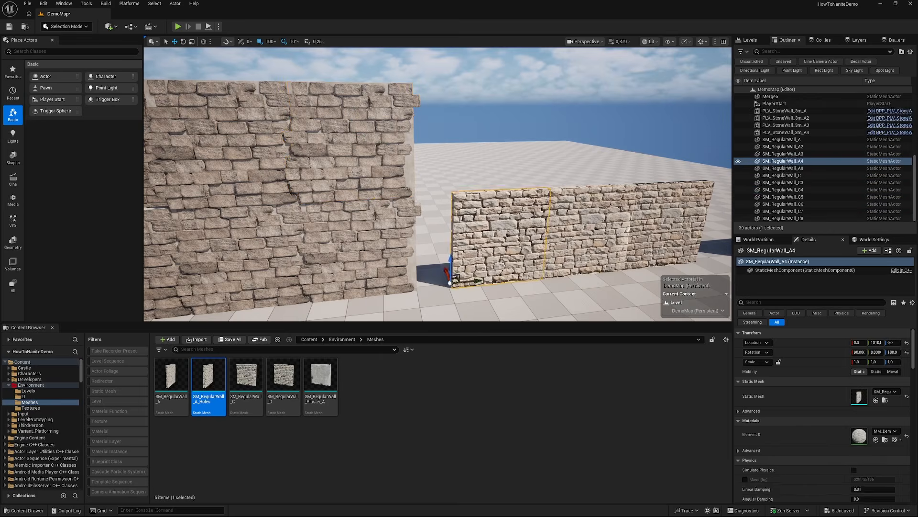
{"action": "left_click", "coordinate": [373, 201]}
- Compare the block of merged walls with the stone wall level instance from several angles
{"action": "key", "text": "g"}
{"action": "key", "text": "d"}
{"action": "right_click_drag", "start_coordinate": [352, 177], "coordinate": [282, 175]}
{"action": "key", "text": "a"}
{"action": "right_click_drag", "start_coordinate": [497, 173], "coordinate": [528, 160]}
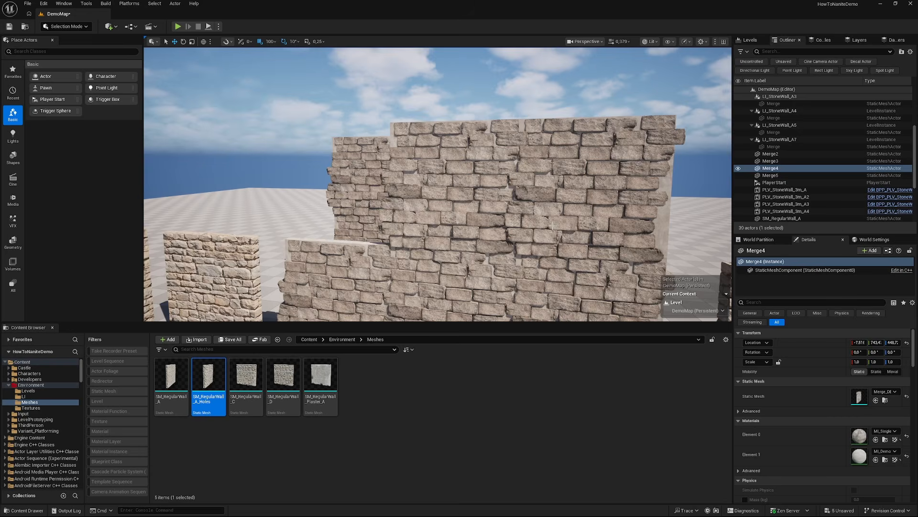
{"action": "key", "text": "g"}
{"action": "right_click_drag", "start_coordinate": [552, 226], "coordinate": [598, 228]}
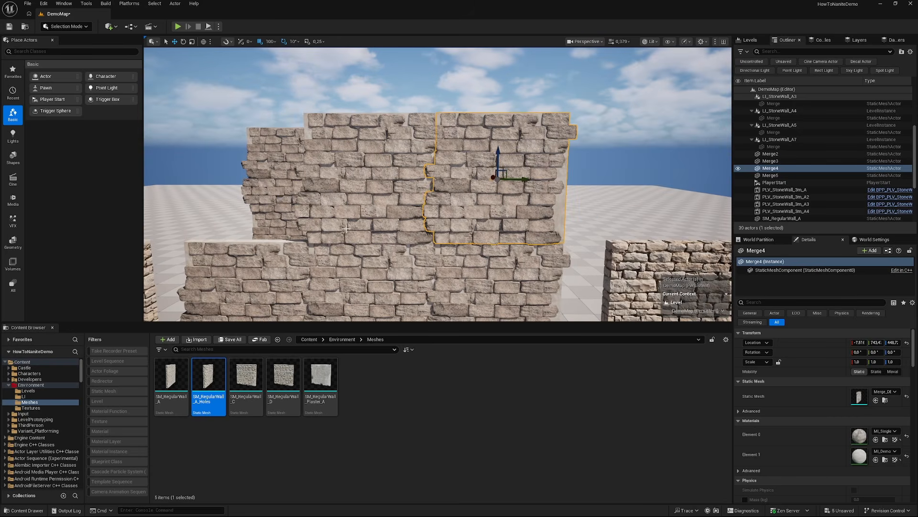
{"action": "right_click_drag", "start_coordinate": [487, 218], "coordinate": [425, 225]}
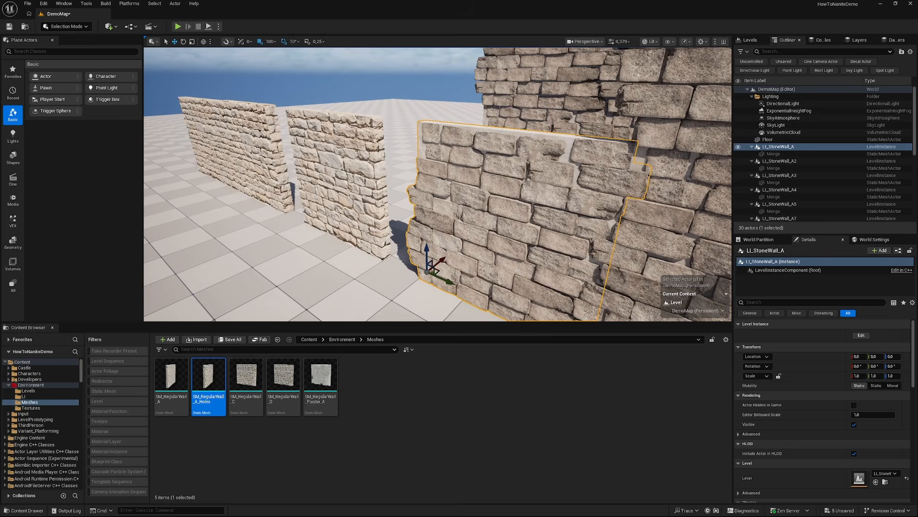
{"action": "right_click_drag", "start_coordinate": [413, 191], "coordinate": [445, 199]}
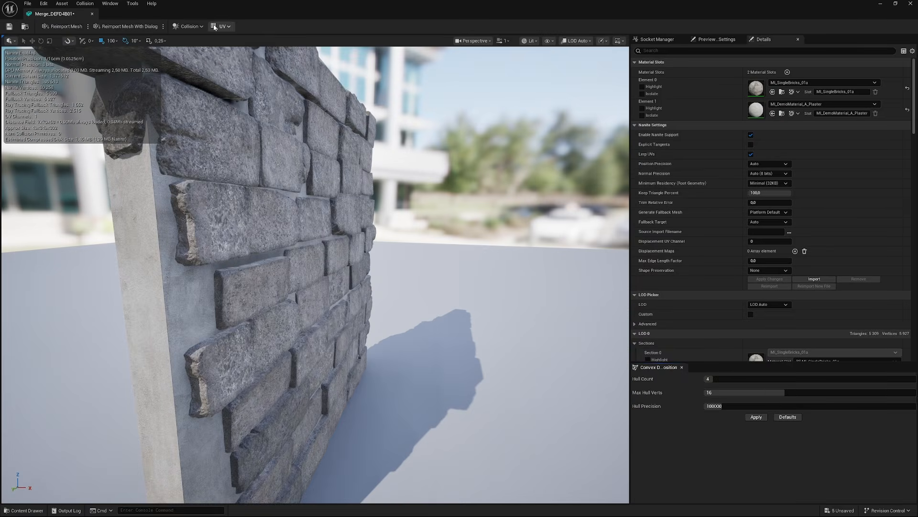
- Display UV Channel 0 of the merged wall mesh in the static mesh editor
{"action": "left_click", "coordinate": [214, 27]}
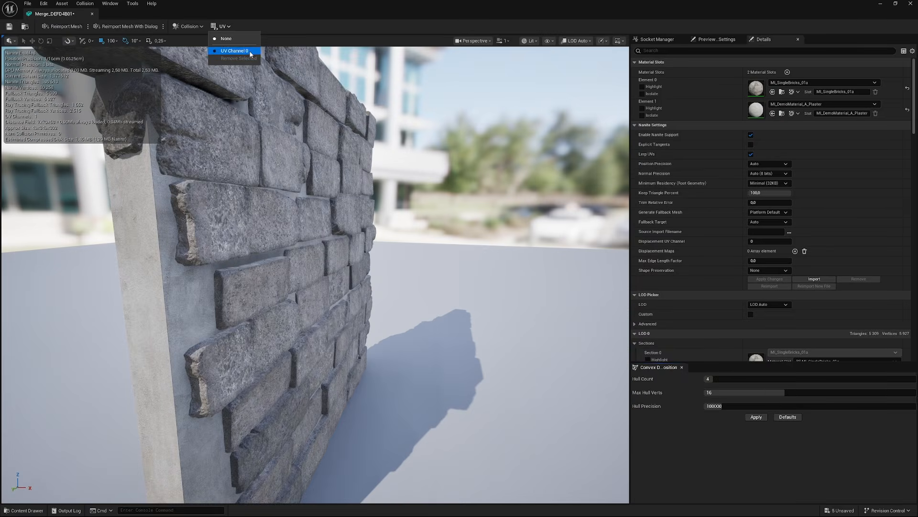
{"action": "left_click", "coordinate": [230, 51]}
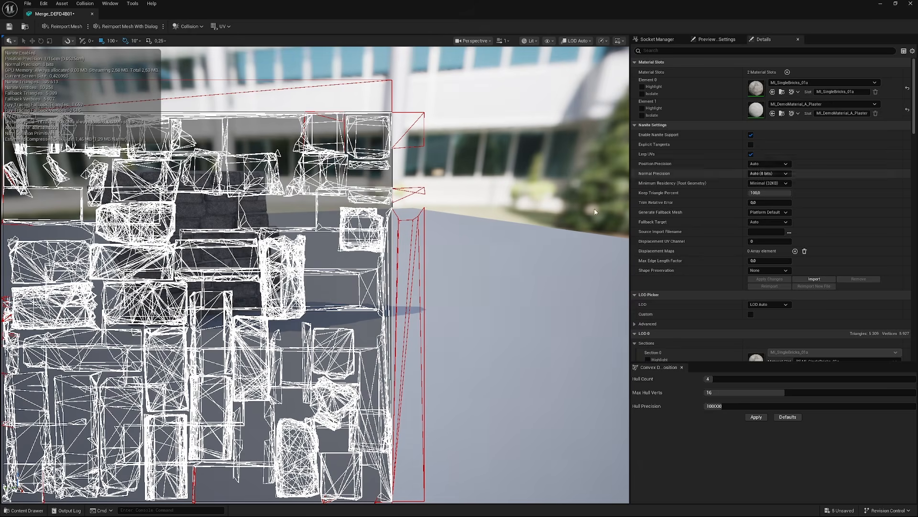
- Find the mesh's generation options and enable Generate Lightmap UVs in the LOD 0 build settings
{"action": "right_click_drag", "start_coordinate": [555, 157], "coordinate": [488, 152]}
{"action": "left_click", "coordinate": [681, 50]}
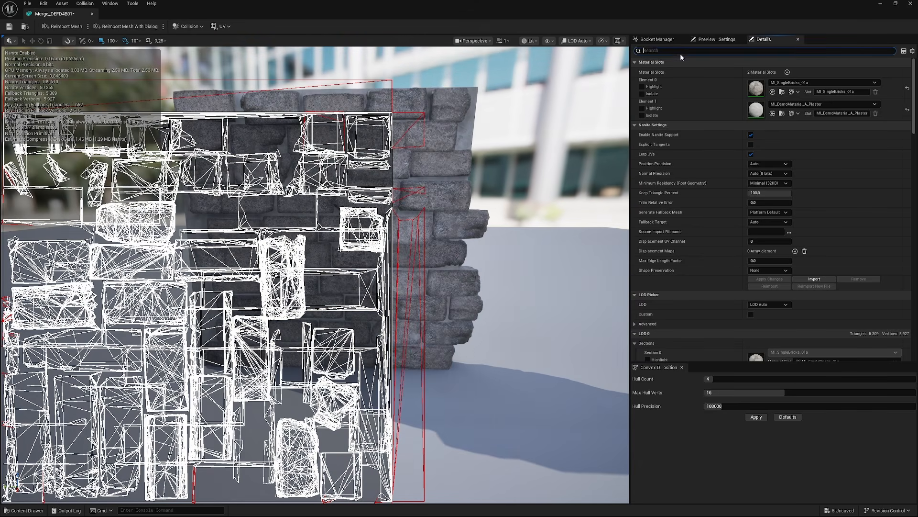
{"action": "type", "text": "generate"}
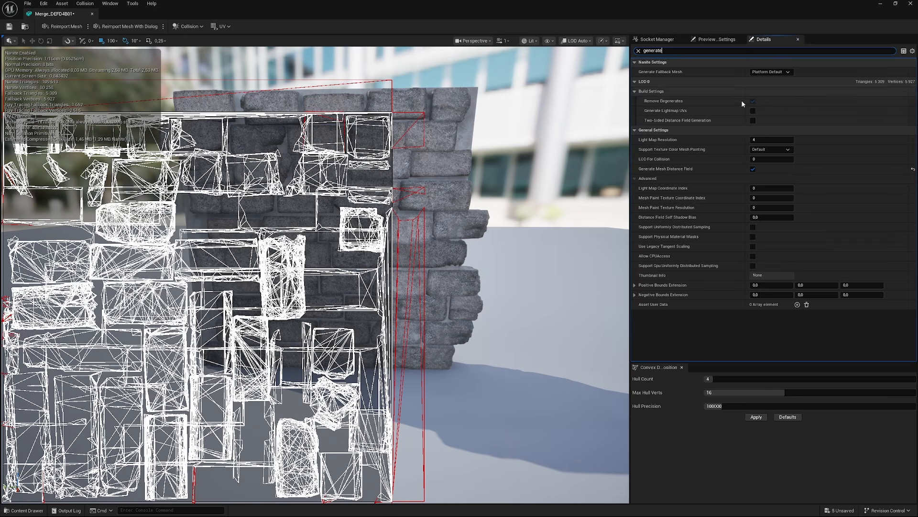
{"action": "left_click", "coordinate": [638, 51]}
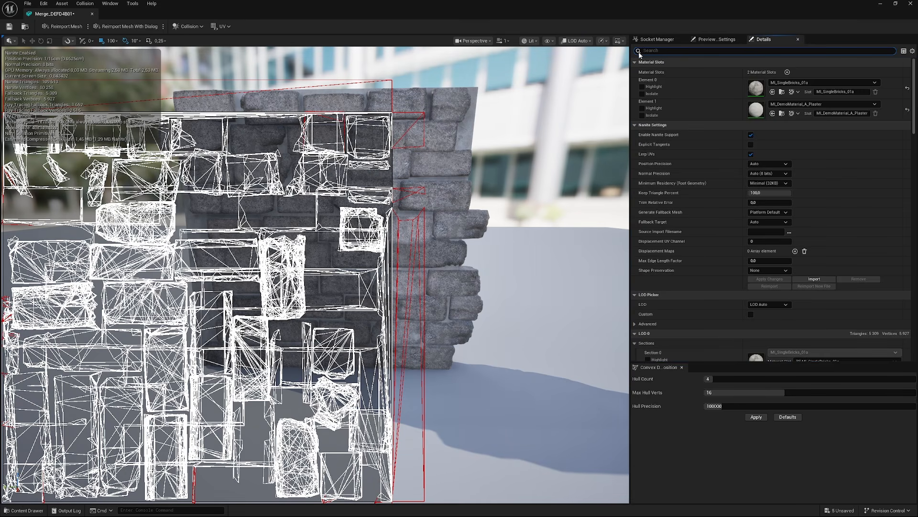
{"action": "type", "text": "generate"}
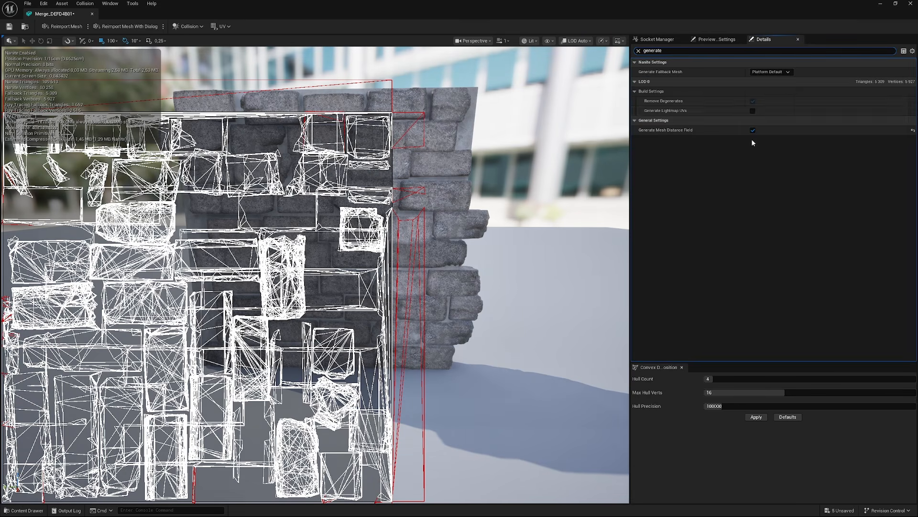
{"action": "left_click", "coordinate": [637, 51]}
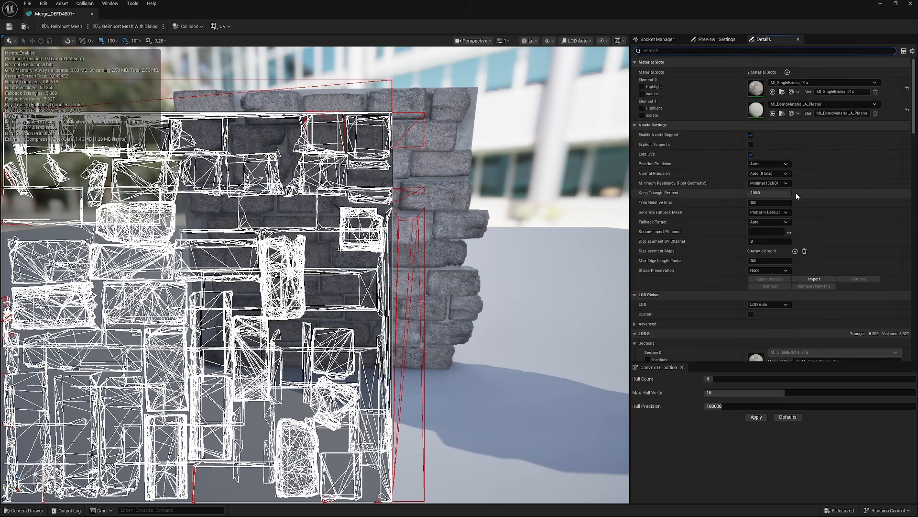
- Set the merged mesh's Min Lightmap Resolution to 128 and apply the build changes
{"action": "scroll", "coordinate": [785, 234], "scroll_direction": "down", "scroll_amount": 6}
{"action": "left_click", "coordinate": [770, 234]}
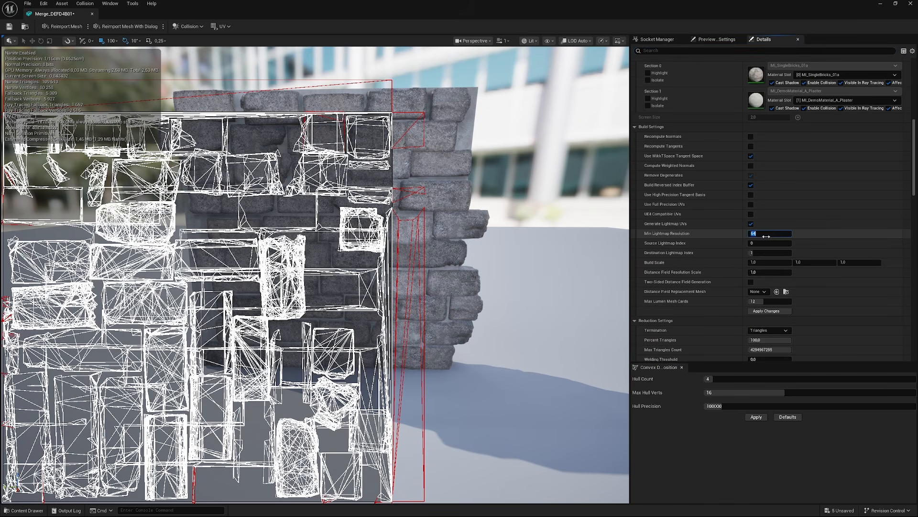
{"action": "type", "text": "128"}
{"action": "key", "text": "Return"}
{"action": "left_click", "coordinate": [771, 311]}
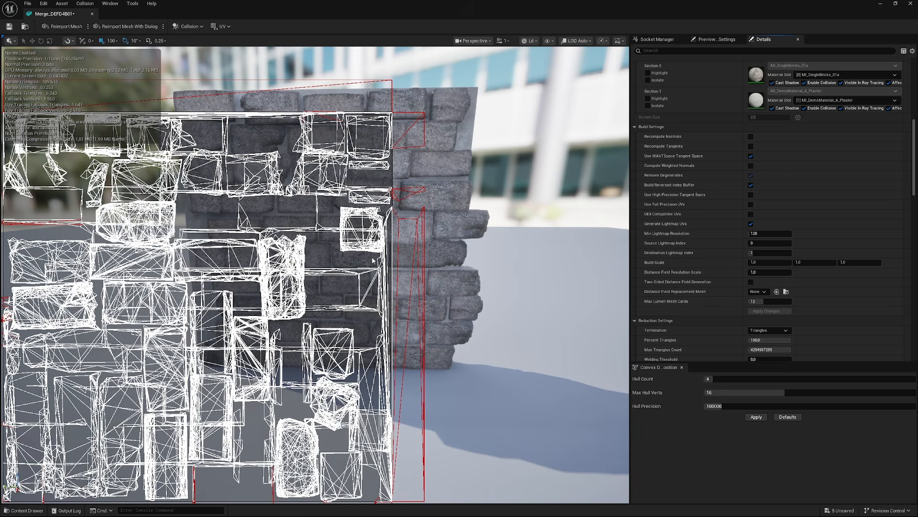
- Display the merged mesh's generated lightmap UV channel, inspect the wall beside it, and close the mesh editor
{"action": "left_click", "coordinate": [226, 27]}
{"action": "left_click", "coordinate": [234, 59]}
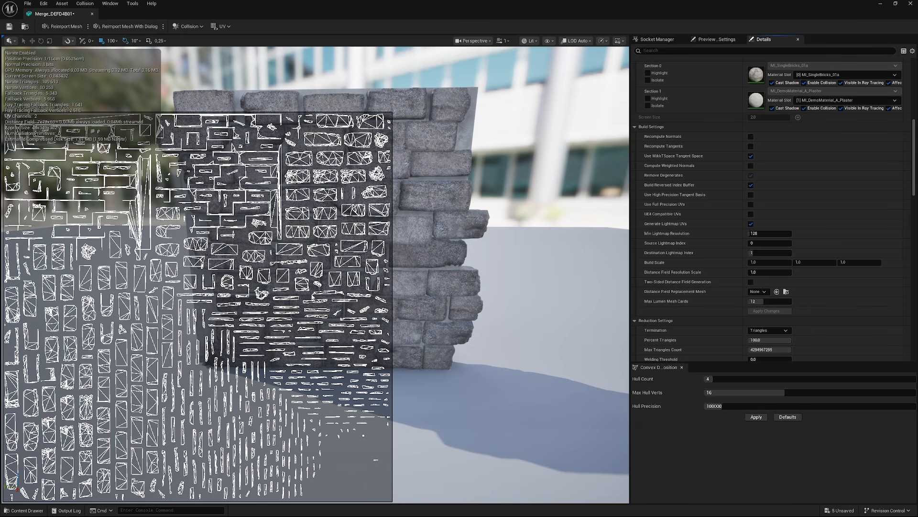
{"action": "left_click_drag", "start_coordinate": [362, 426], "coordinate": [362, 425]}
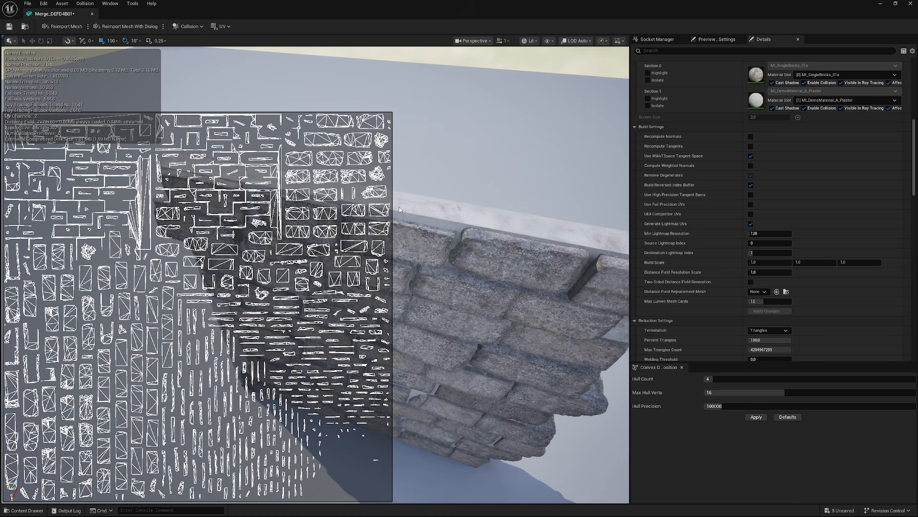
{"action": "left_click", "coordinate": [93, 15]}
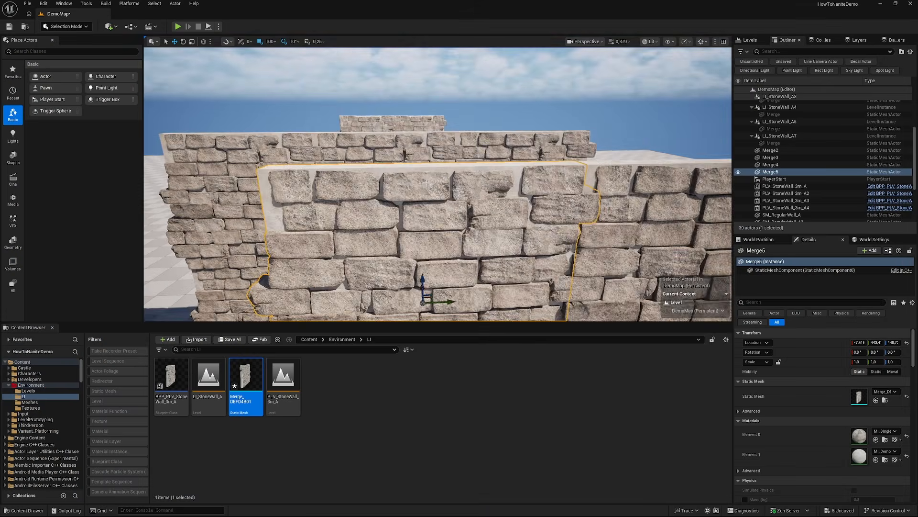
- Examine the selected merged wall's bricks and plaster top up close and within the whole wall block
{"action": "right_click_drag", "start_coordinate": [382, 191], "coordinate": [382, 191]}
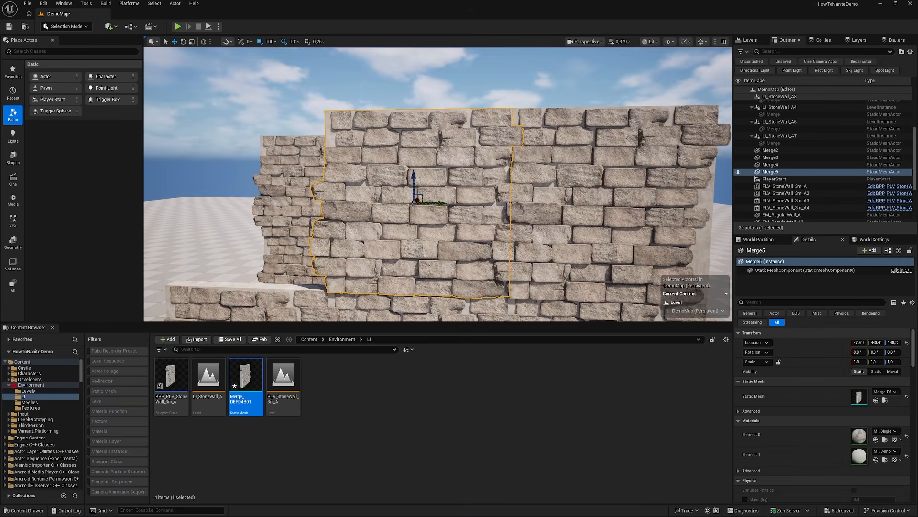
{"action": "right_click_drag", "start_coordinate": [372, 226], "coordinate": [373, 226]}
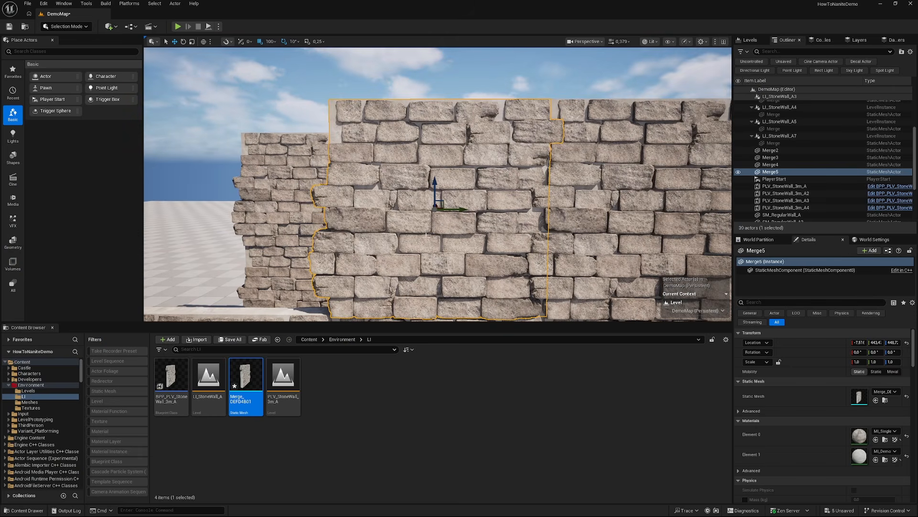
{"action": "right_click_drag", "start_coordinate": [426, 234], "coordinate": [427, 234]}
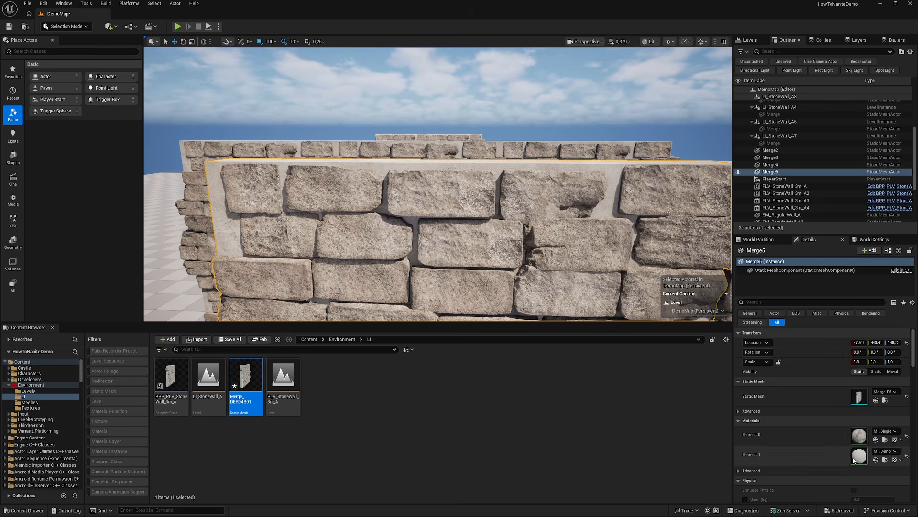
{"action": "right_click_drag", "start_coordinate": [536, 229], "coordinate": [535, 230]}
{"action": "right_click_drag", "start_coordinate": [421, 210], "coordinate": [415, 112]}
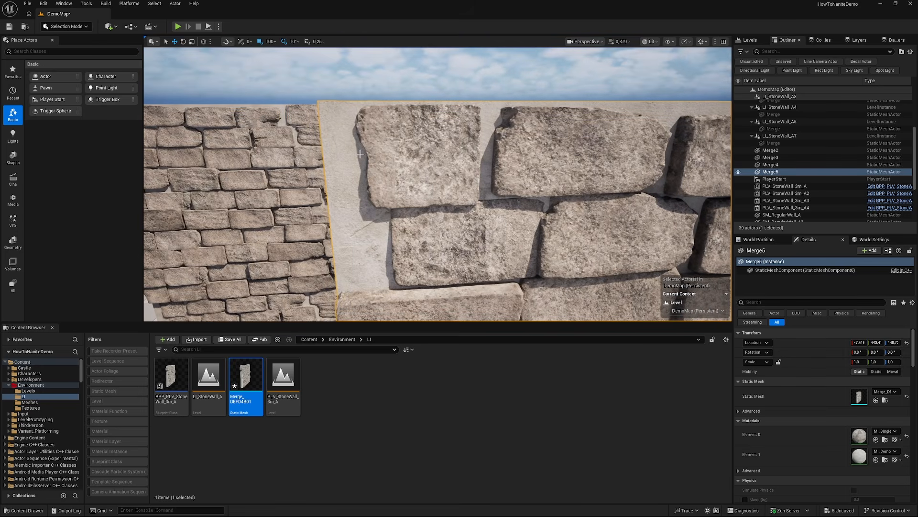
{"action": "right_click_drag", "start_coordinate": [463, 312], "coordinate": [521, 353]}
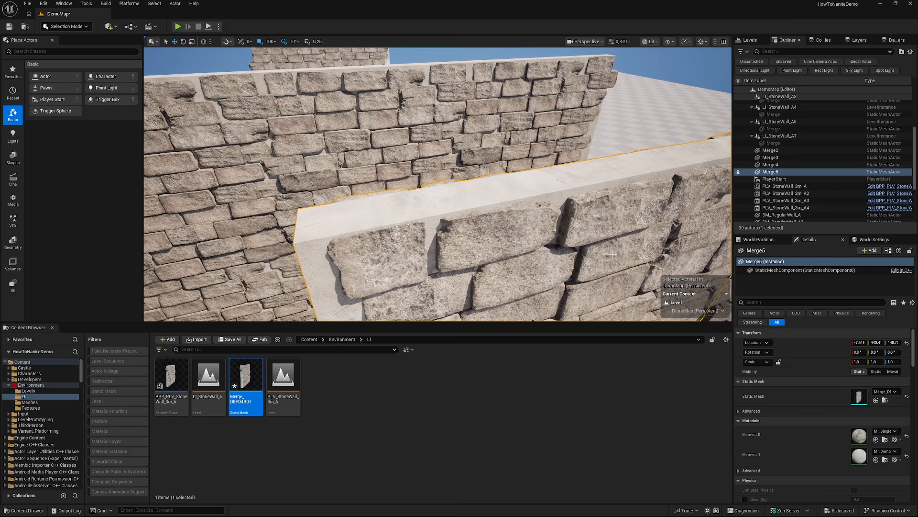
{"action": "right_click_drag", "start_coordinate": [404, 196], "coordinate": [403, 228]}
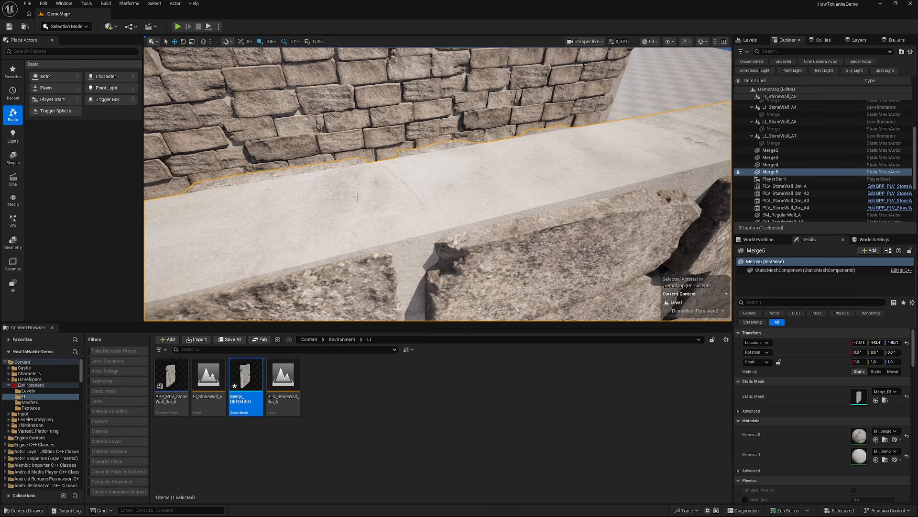
{"action": "key", "text": "s"}
{"action": "right_click_drag", "start_coordinate": [357, 196], "coordinate": [320, 123]}
{"action": "scroll", "coordinate": [357, 197], "scroll_direction": "up", "scroll_amount": 2}
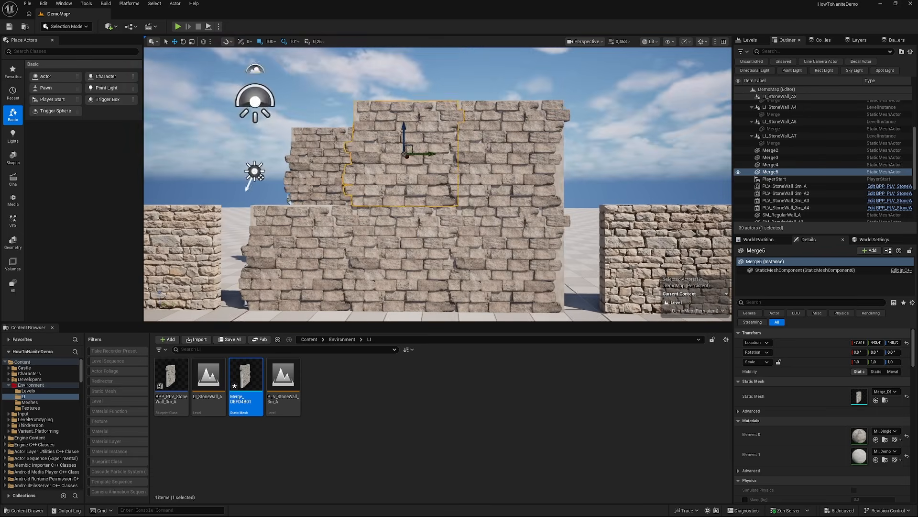
- View the wall block with the editor overlays hidden and select the upper merged walls to compare them
{"action": "key", "text": "g"}
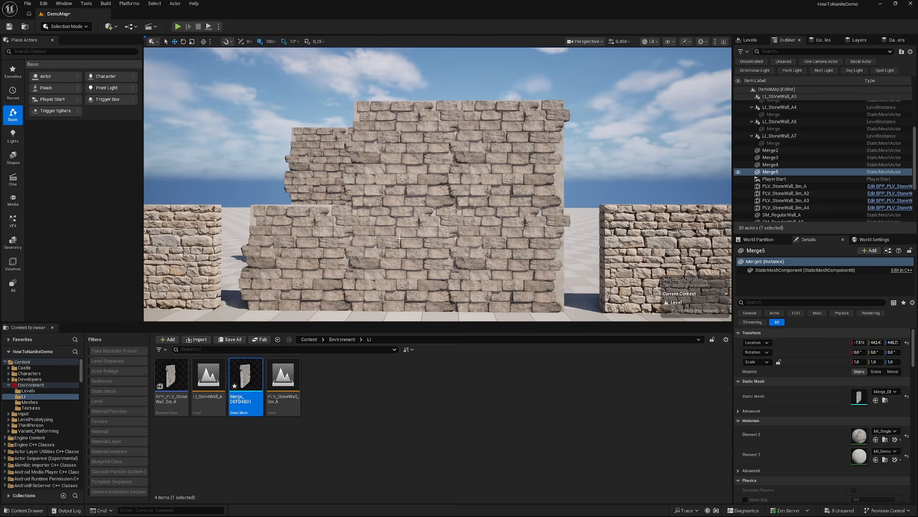
{"action": "left_click", "coordinate": [406, 180]}
{"action": "key", "text": "g"}
{"action": "key", "text": "g"}
{"action": "left_click", "coordinate": [497, 180]}
{"action": "right_click_drag", "start_coordinate": [497, 179], "coordinate": [499, 201]}
{"action": "key", "text": "s"}
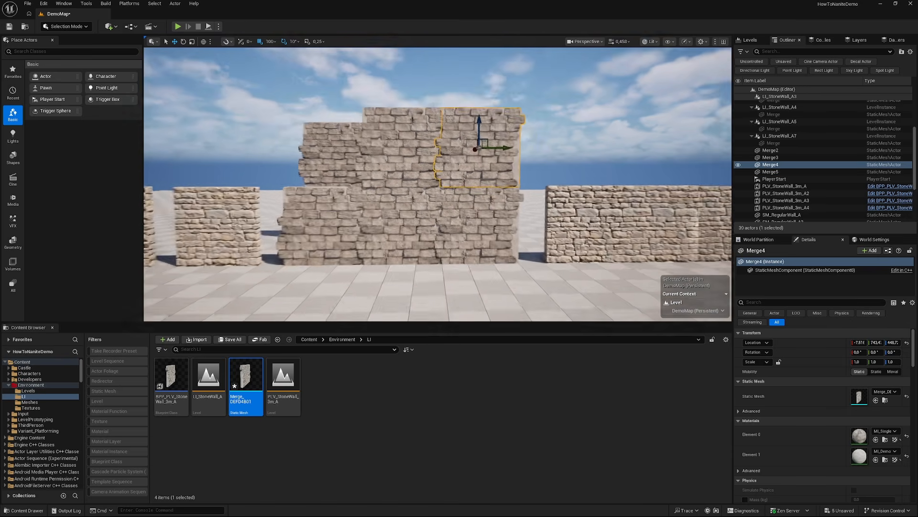
- Select the LI_StoneWall_A7 level instance and examine how it fits against the surrounding walls
{"action": "right_click_drag", "start_coordinate": [457, 171], "coordinate": [457, 207]}
{"action": "left_click", "coordinate": [457, 171]}
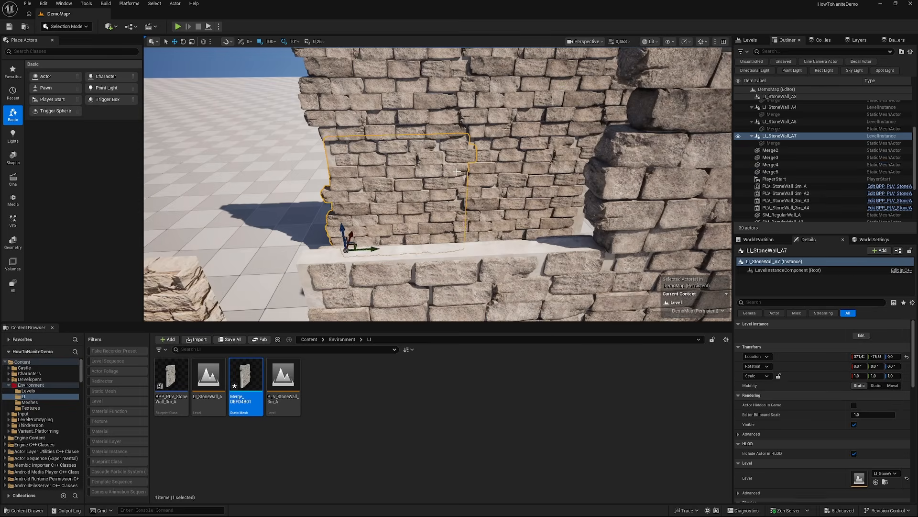
{"action": "key", "text": "f"}
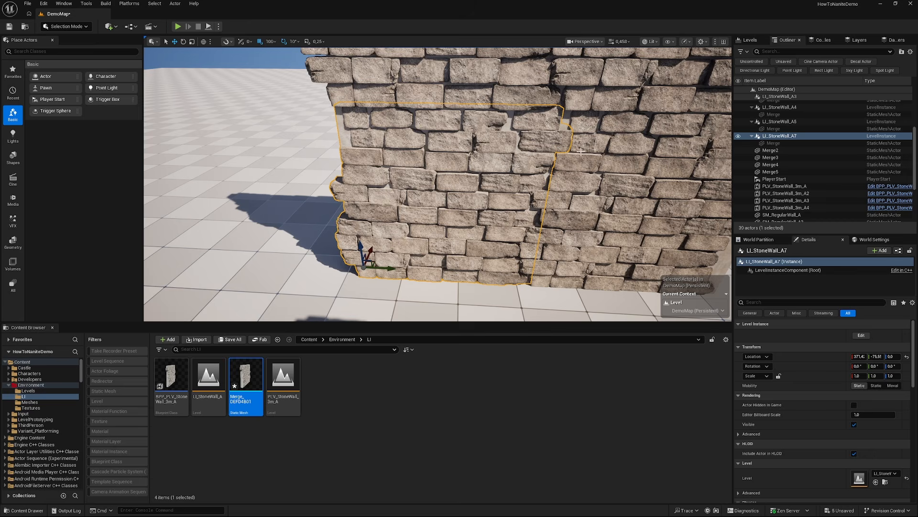
{"action": "right_click_drag", "start_coordinate": [563, 146], "coordinate": [591, 164]}
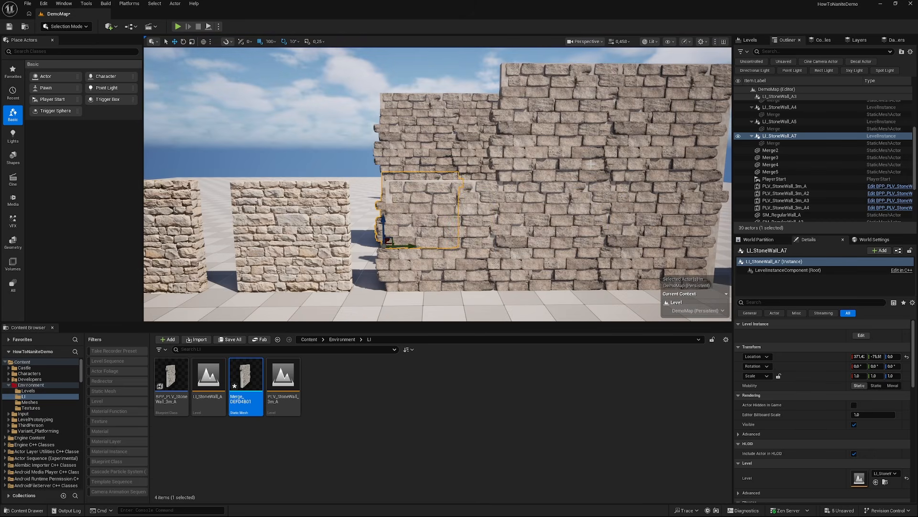
- Select the lower LI_StoneWall_A level instance and inspect the brick joint with its neighbour
{"action": "left_click", "coordinate": [473, 225]}
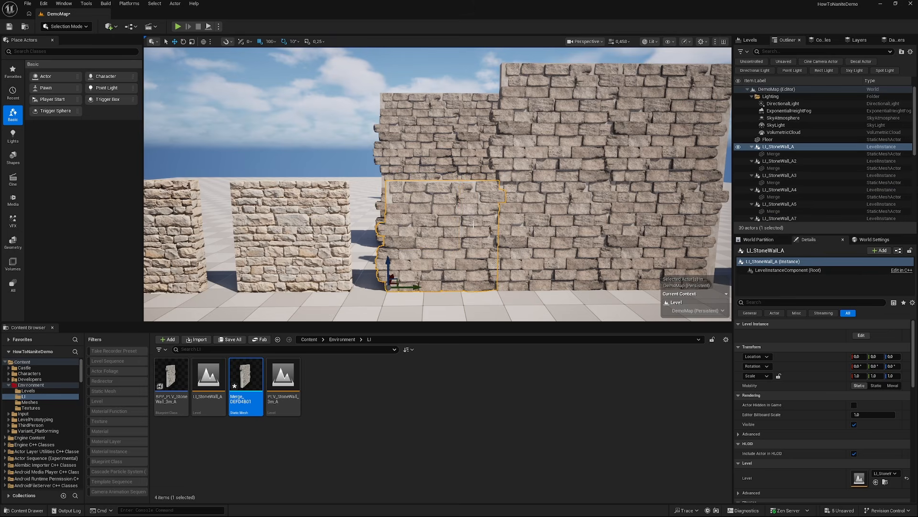
{"action": "key", "text": "w"}
{"action": "right_click_drag", "start_coordinate": [452, 280], "coordinate": [470, 287]}
- Switch the editor to Modeling mode and select the Merge5 wall in the upper row
{"action": "left_click", "coordinate": [67, 26]}
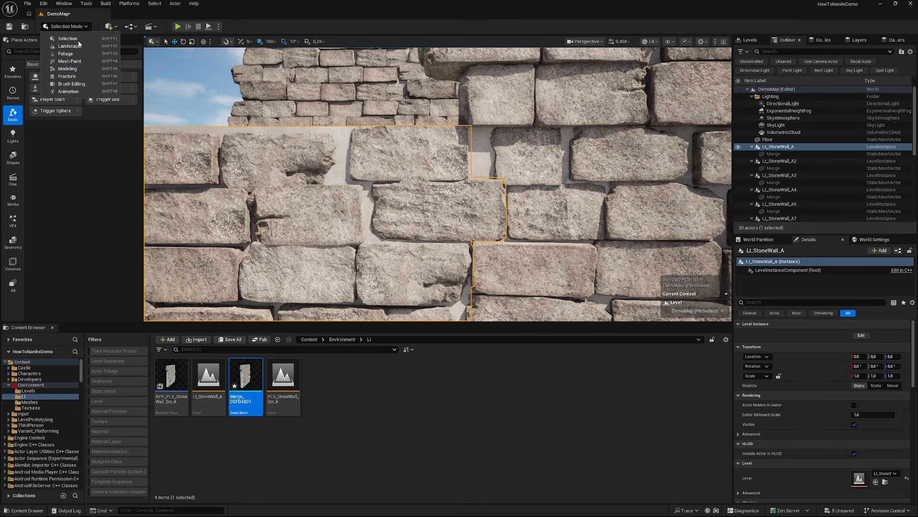
{"action": "left_click", "coordinate": [80, 69]}
{"action": "right_click_drag", "start_coordinate": [363, 187], "coordinate": [259, 168]}
{"action": "scroll", "coordinate": [363, 186], "scroll_direction": "down", "scroll_amount": 5}
{"action": "key", "text": "w"}
{"action": "key", "text": "w"}
{"action": "scroll", "coordinate": [321, 161], "scroll_direction": "down", "scroll_amount": 2}
{"action": "key", "text": "w"}
{"action": "scroll", "coordinate": [211, 163], "scroll_direction": "down", "scroll_amount": 3}
{"action": "scroll", "coordinate": [337, 191], "scroll_direction": "up", "scroll_amount": 4}
{"action": "right_click_drag", "start_coordinate": [340, 197], "coordinate": [312, 183]}
{"action": "left_click", "coordinate": [312, 183]}
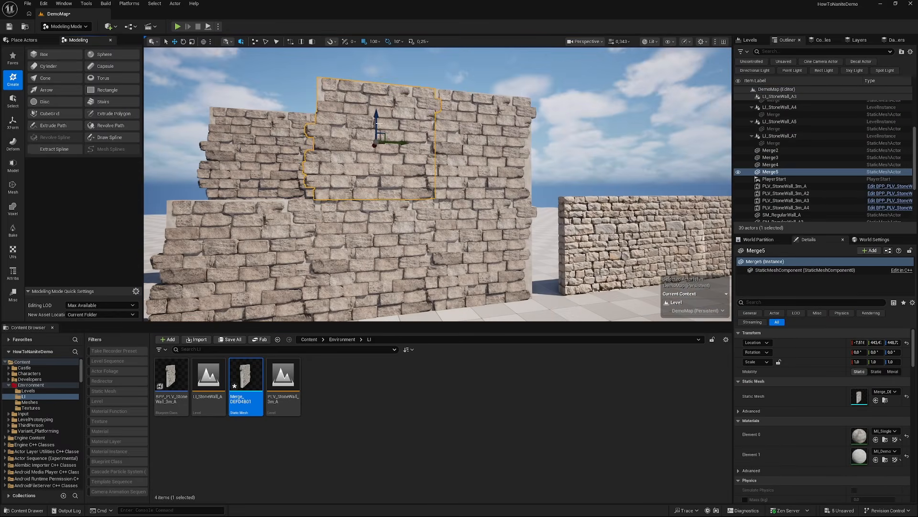
- Undo the last element move and select SM_RegularWall_C5 in the row of walls
{"action": "key", "text": "ctrl+z"}
{"action": "right_click", "coordinate": [418, 153]}
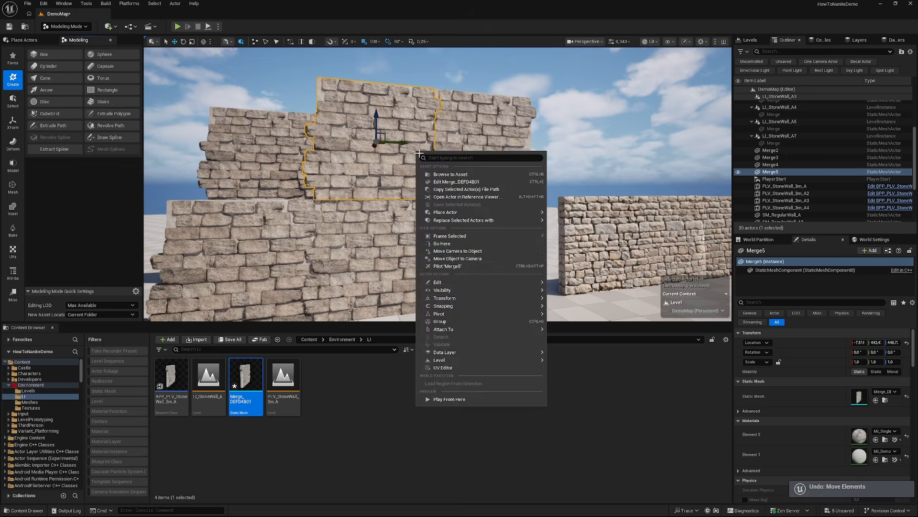
{"action": "scroll", "coordinate": [418, 153], "scroll_direction": "up", "scroll_amount": 3}
{"action": "right_click_drag", "start_coordinate": [417, 153], "coordinate": [282, 176]}
{"action": "scroll", "coordinate": [395, 168], "scroll_direction": "up", "scroll_amount": 3}
{"action": "left_click", "coordinate": [365, 177]}
{"action": "scroll", "coordinate": [364, 177], "scroll_direction": "up", "scroll_amount": 1}
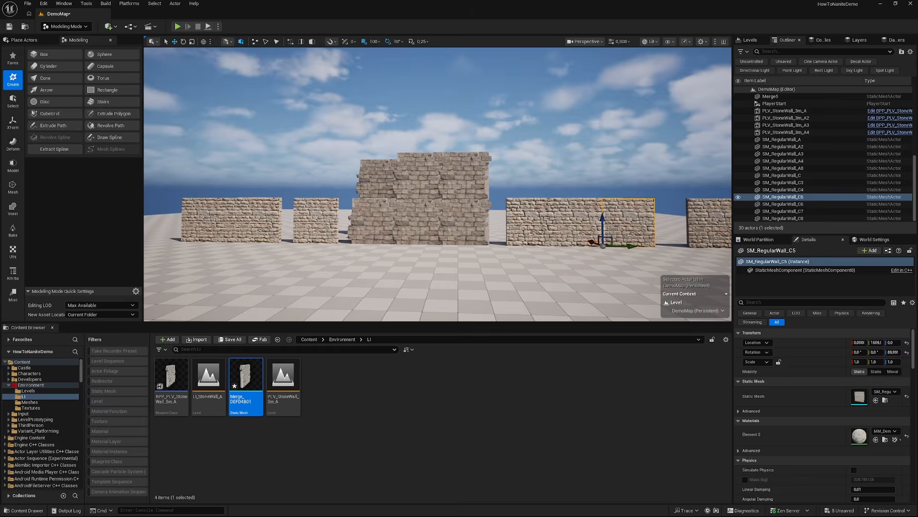